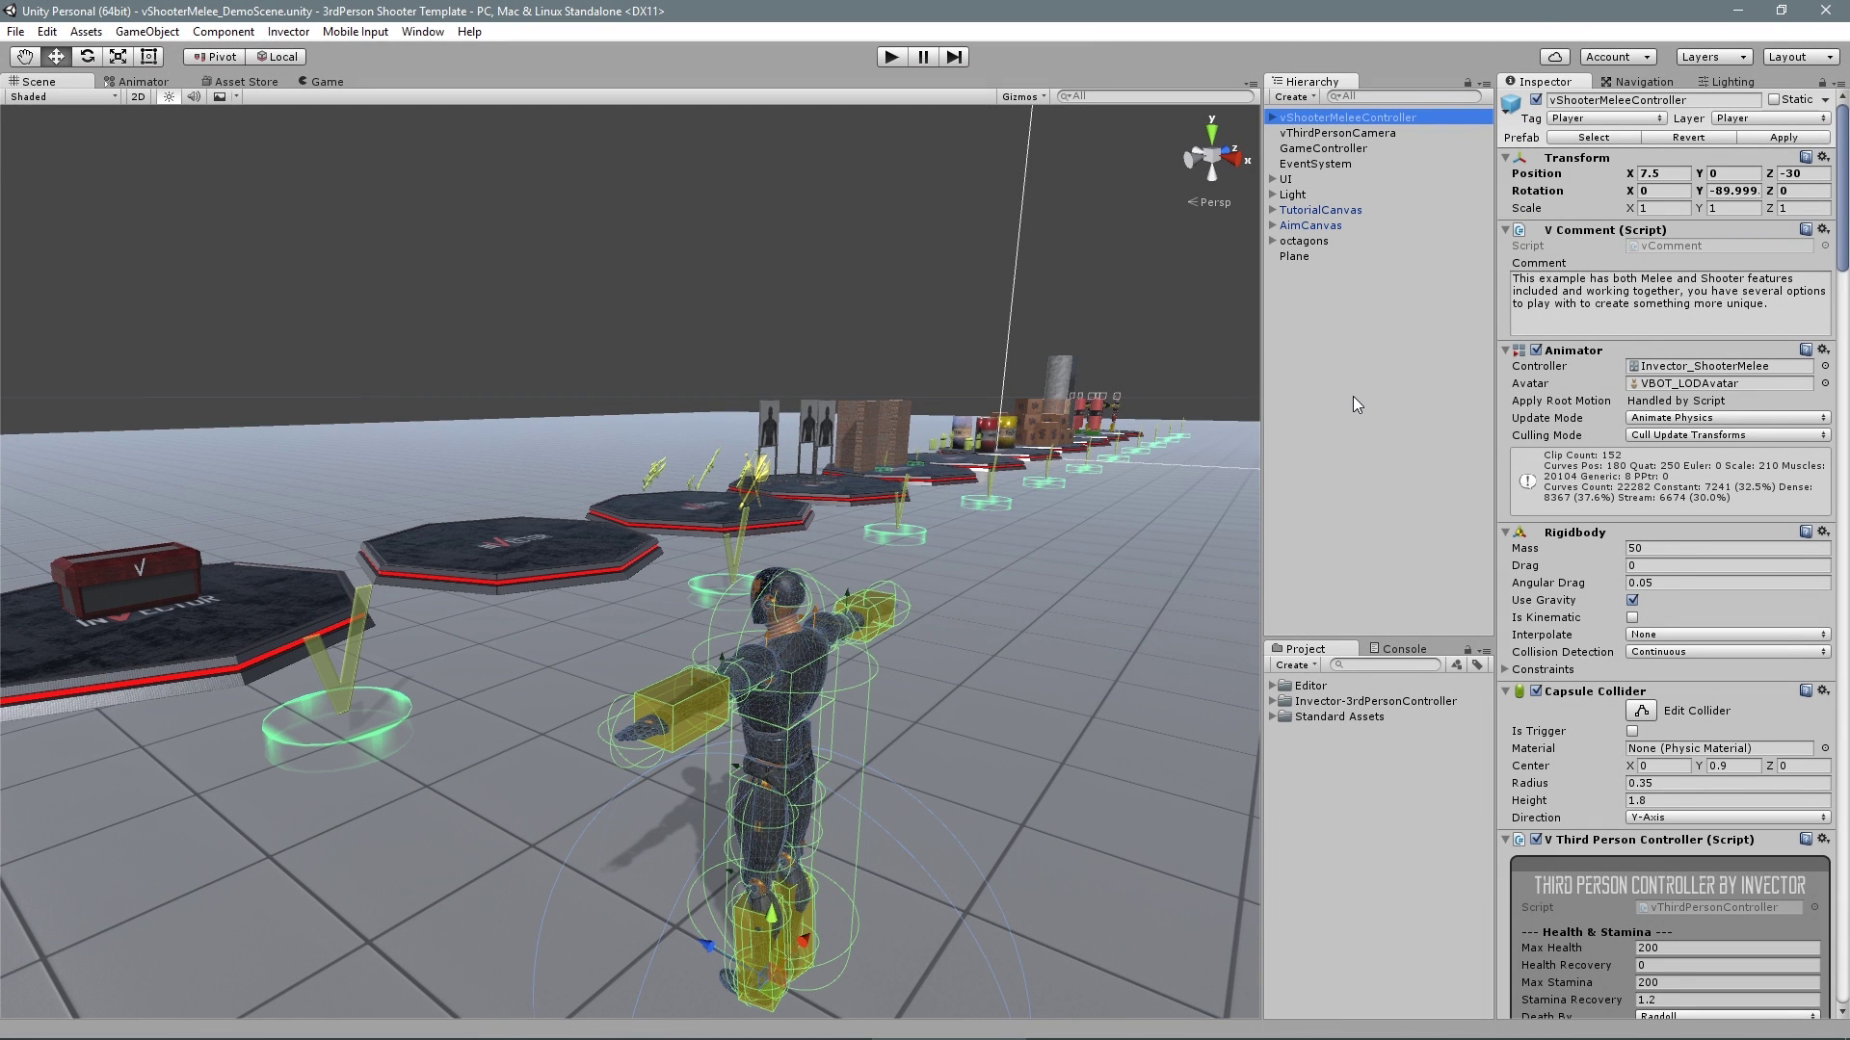
# Create a new scene to replace the open demo scene
pyautogui.click(1357, 383)
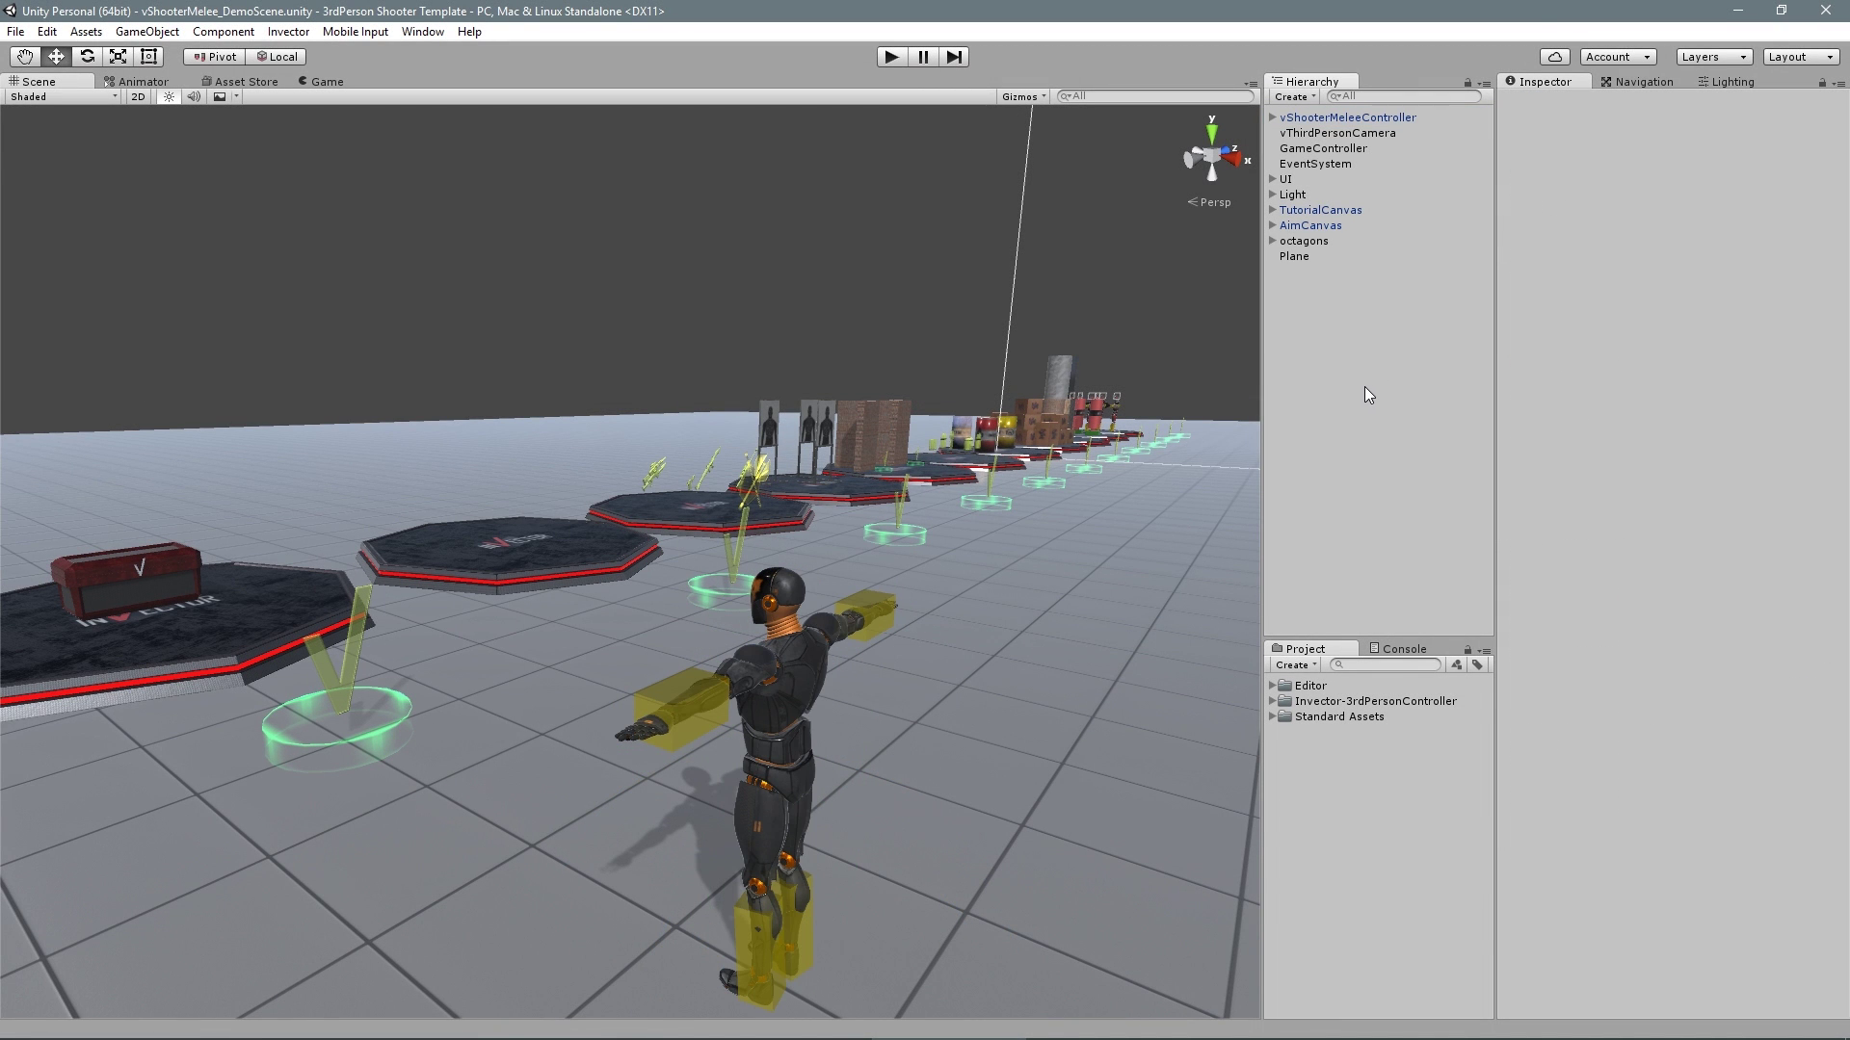
pyautogui.click(16, 30)
pyautogui.click(35, 54)
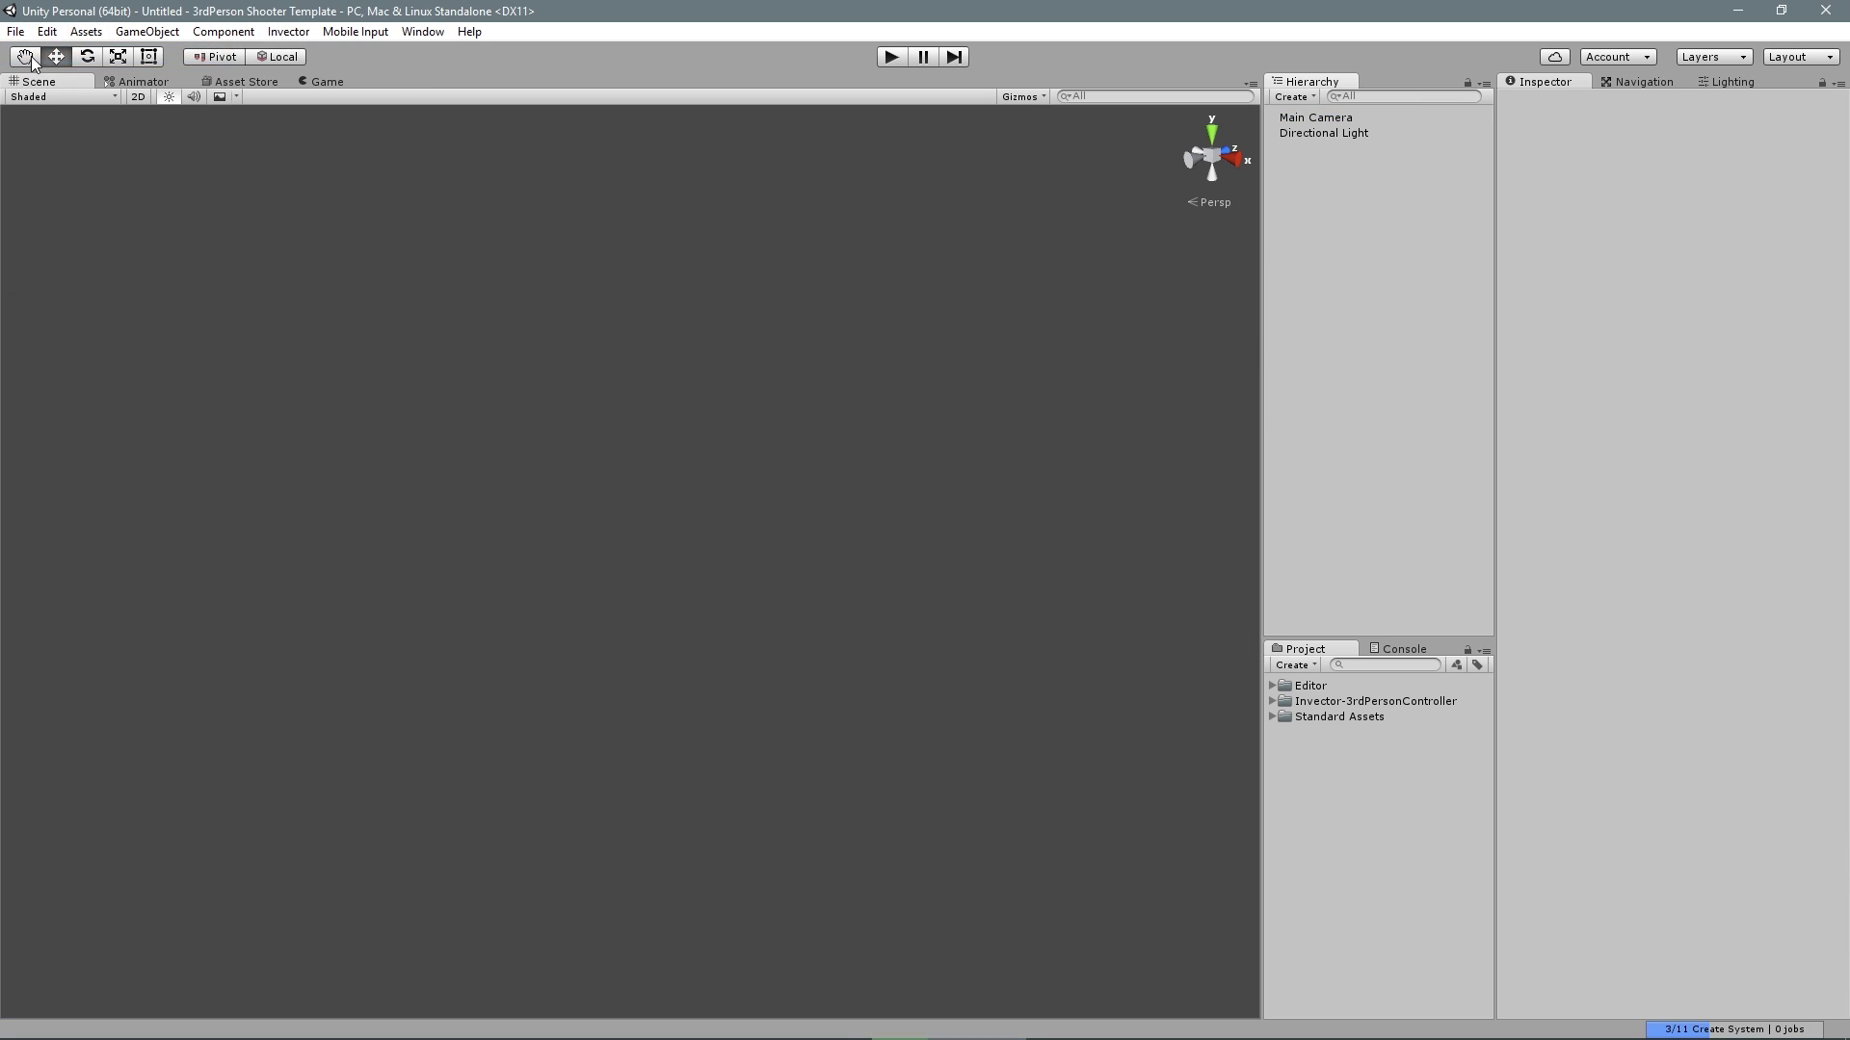
# Add a plane to the scene at the origin and scale it to 10 in X and Z
pyautogui.rightClick(1363, 195)
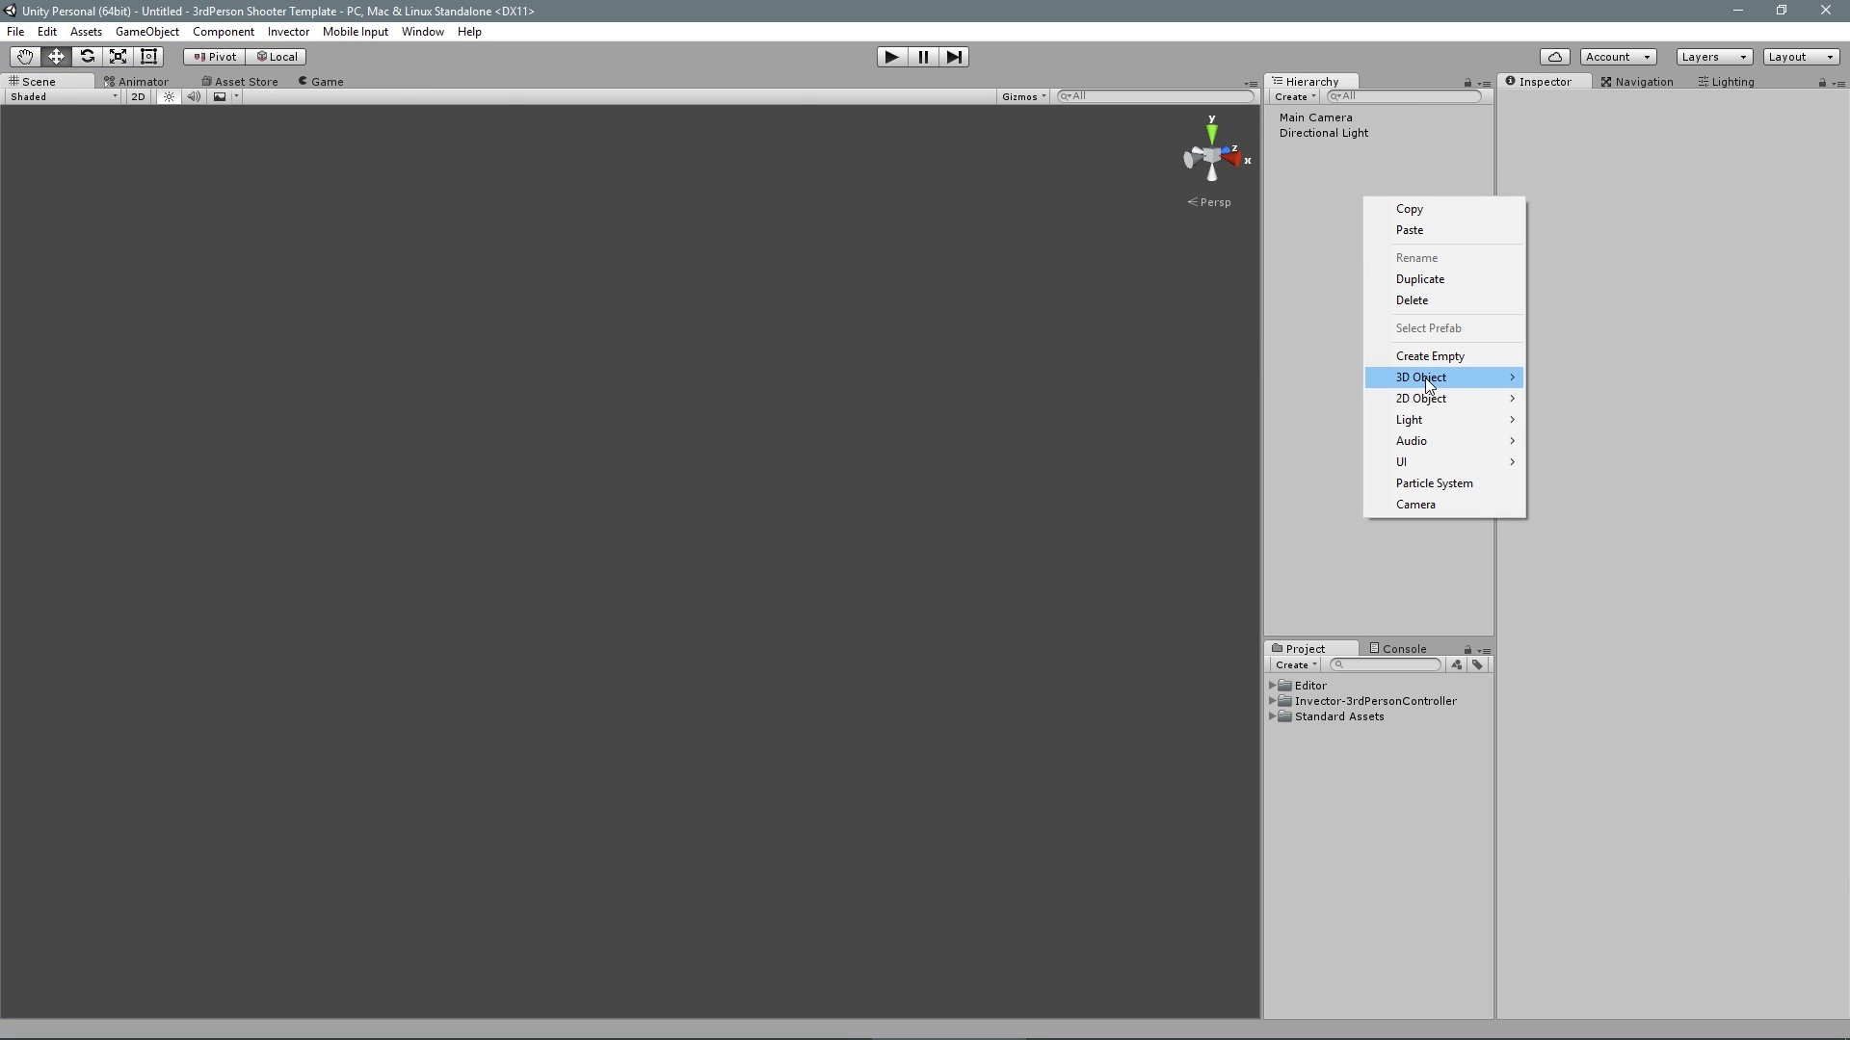
pyautogui.moveTo(1435, 377)
pyautogui.click(1638, 462)
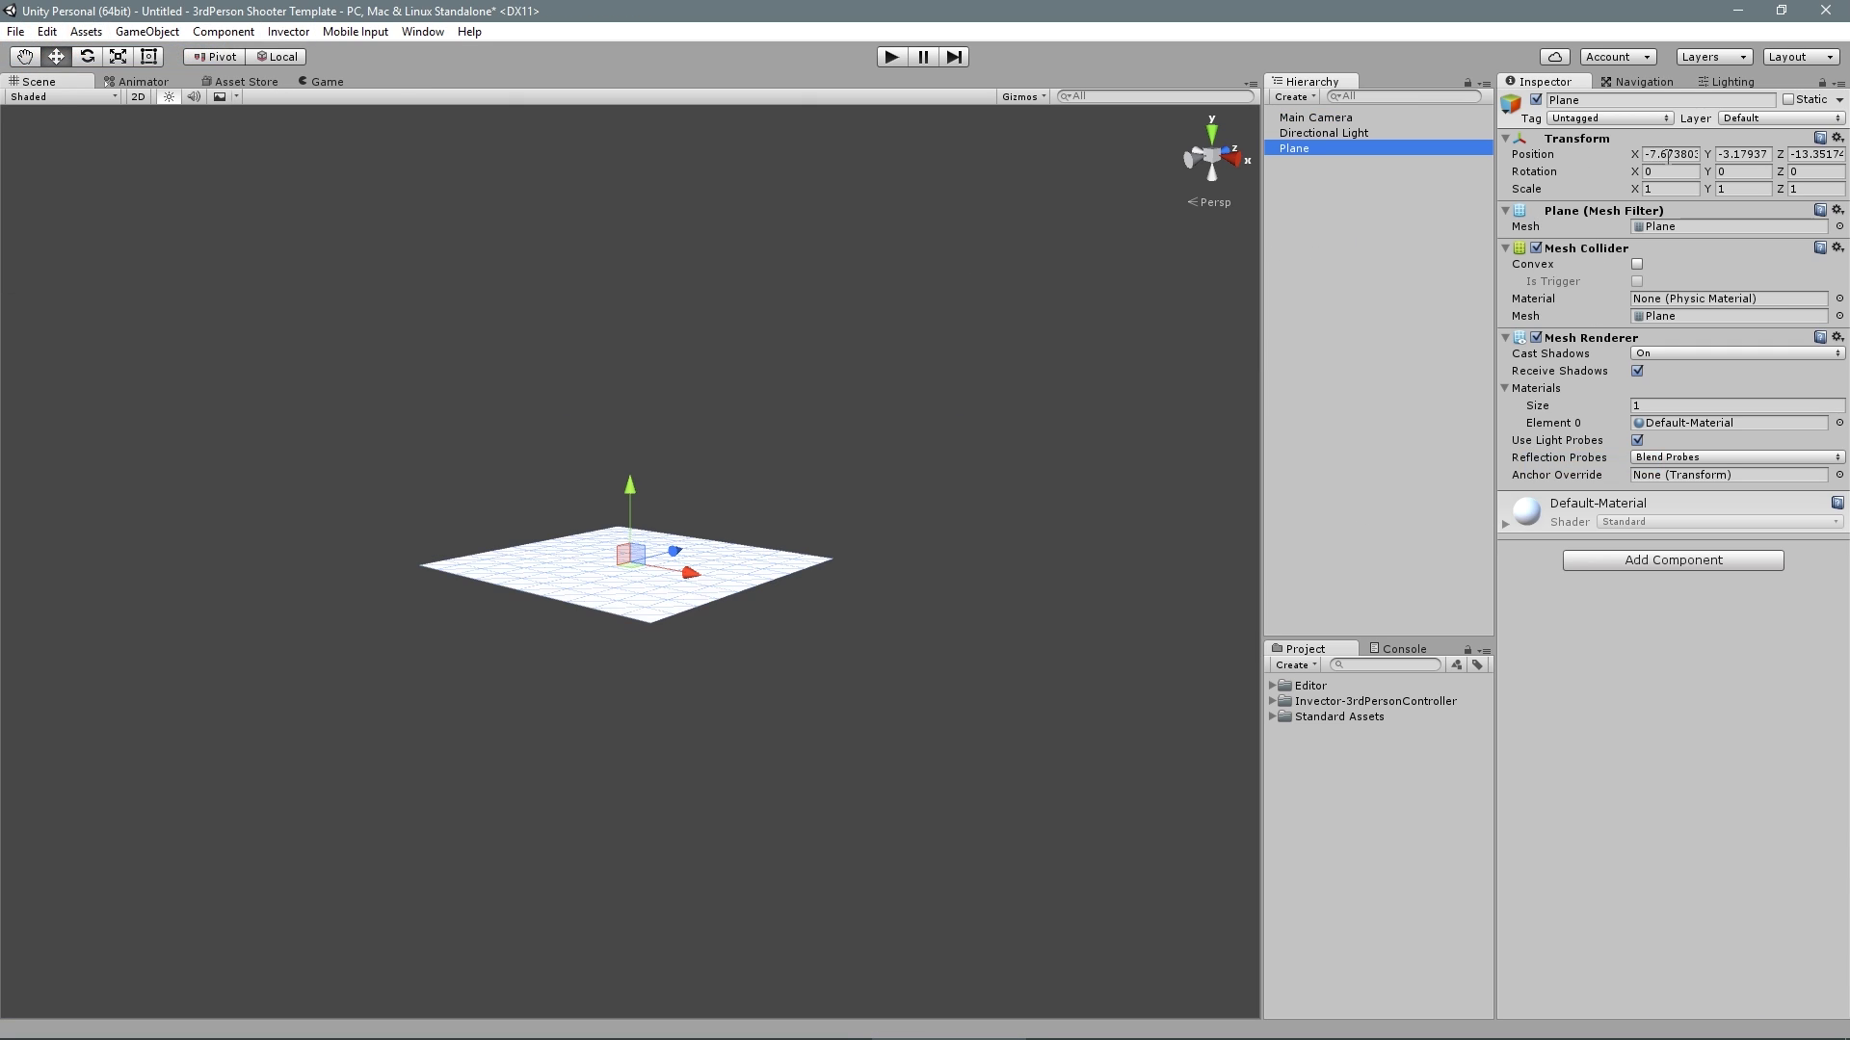
pyautogui.click(1683, 189)
pyautogui.write('10')
pyautogui.click(1815, 189)
pyautogui.write('10')
# Assign the proto_gray 1 material to the plane
pyautogui.click(1839, 423)
pyautogui.write('pro')
pyautogui.doubleClick(1451, 254)
pyautogui.keyDown('alt'); pyautogui.moveTo(914, 435); pyautogui.dragTo(894, 475); pyautogui.keyUp('alt')
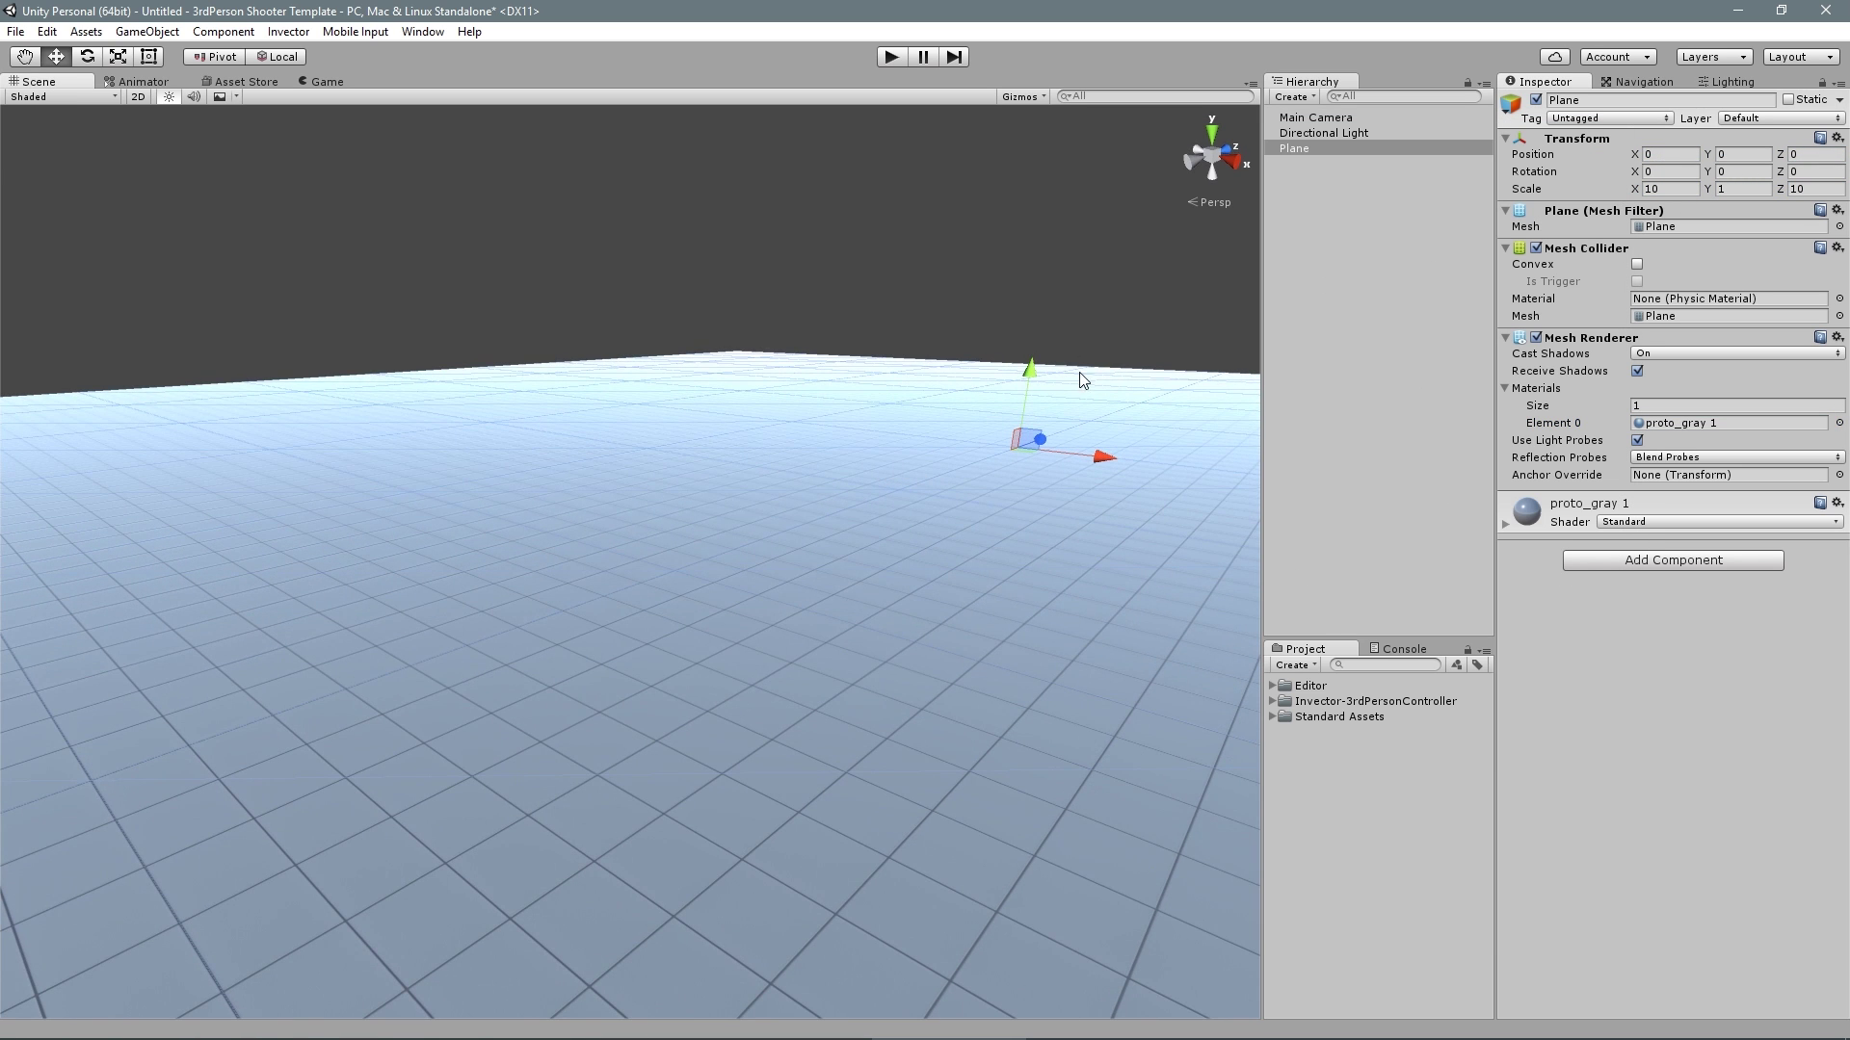
# Start the Invector shooter character creator with VBOT2.0_BLACKEDITION as the FBX model
pyautogui.click(272, 33)
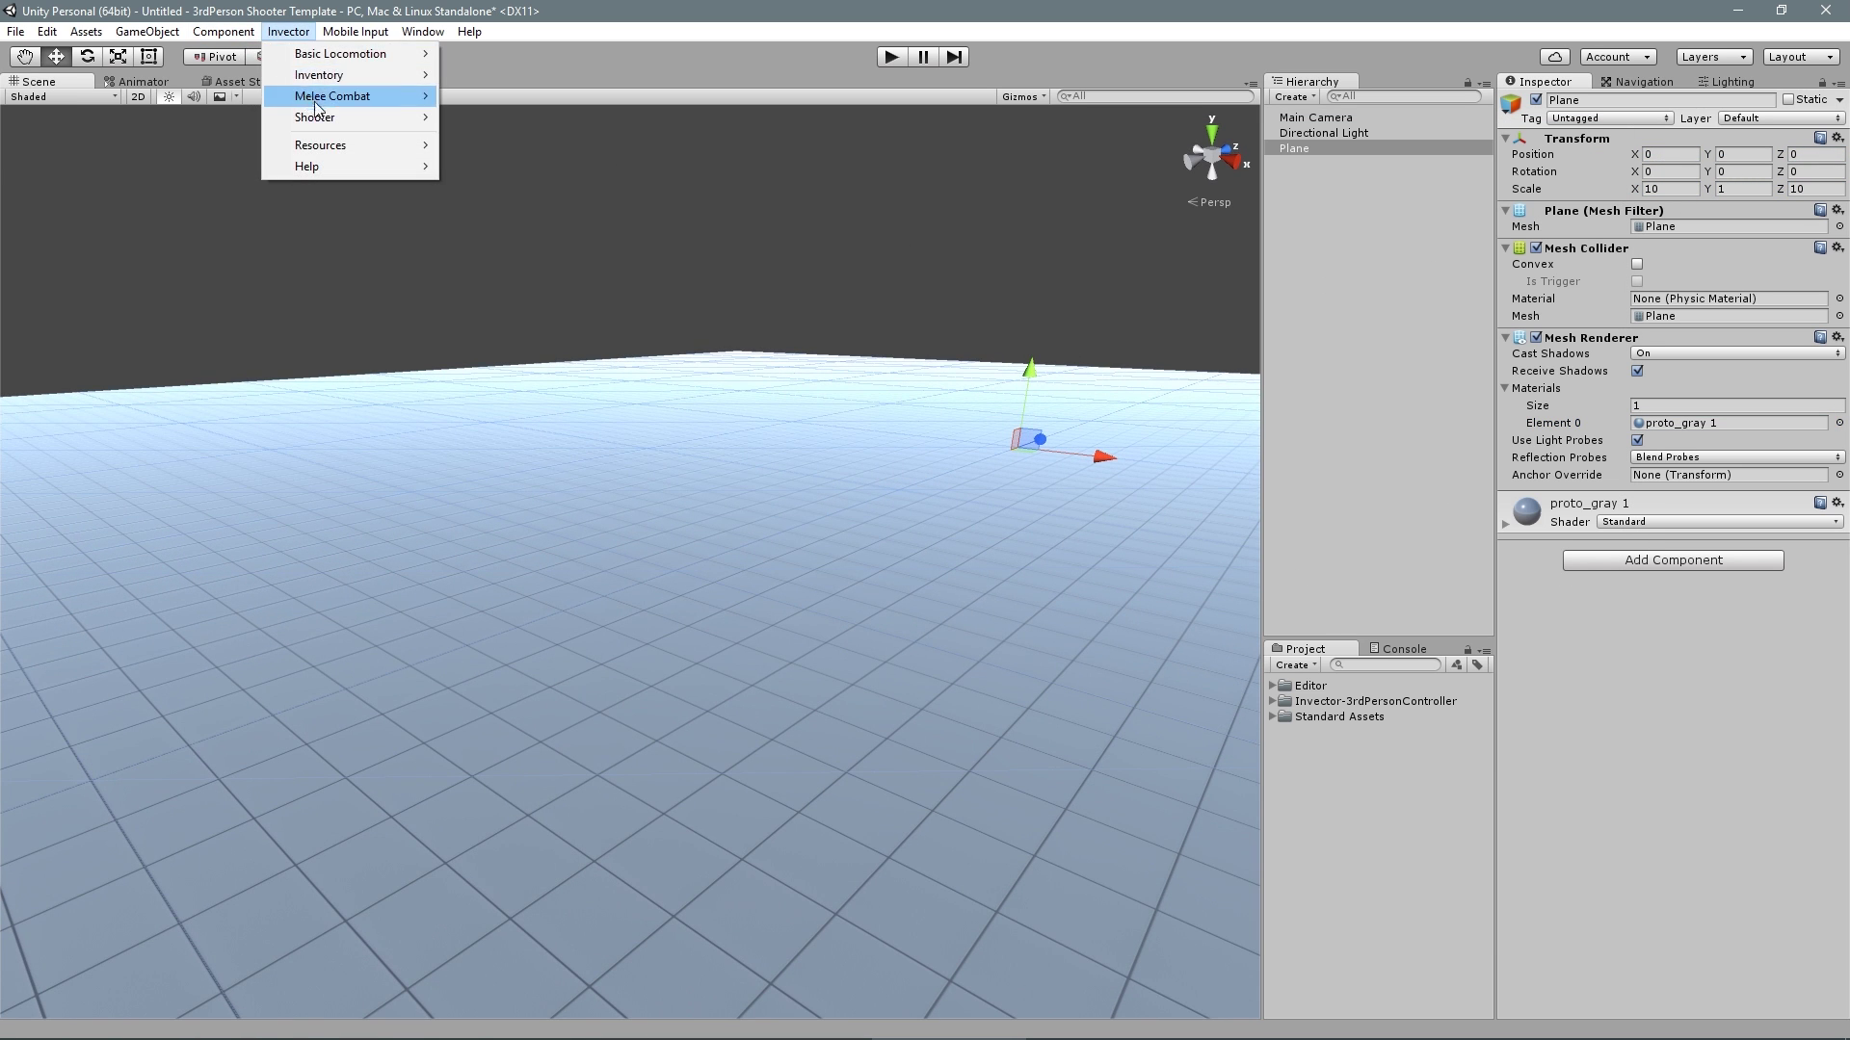
pyautogui.moveTo(318, 117)
pyautogui.click(530, 116)
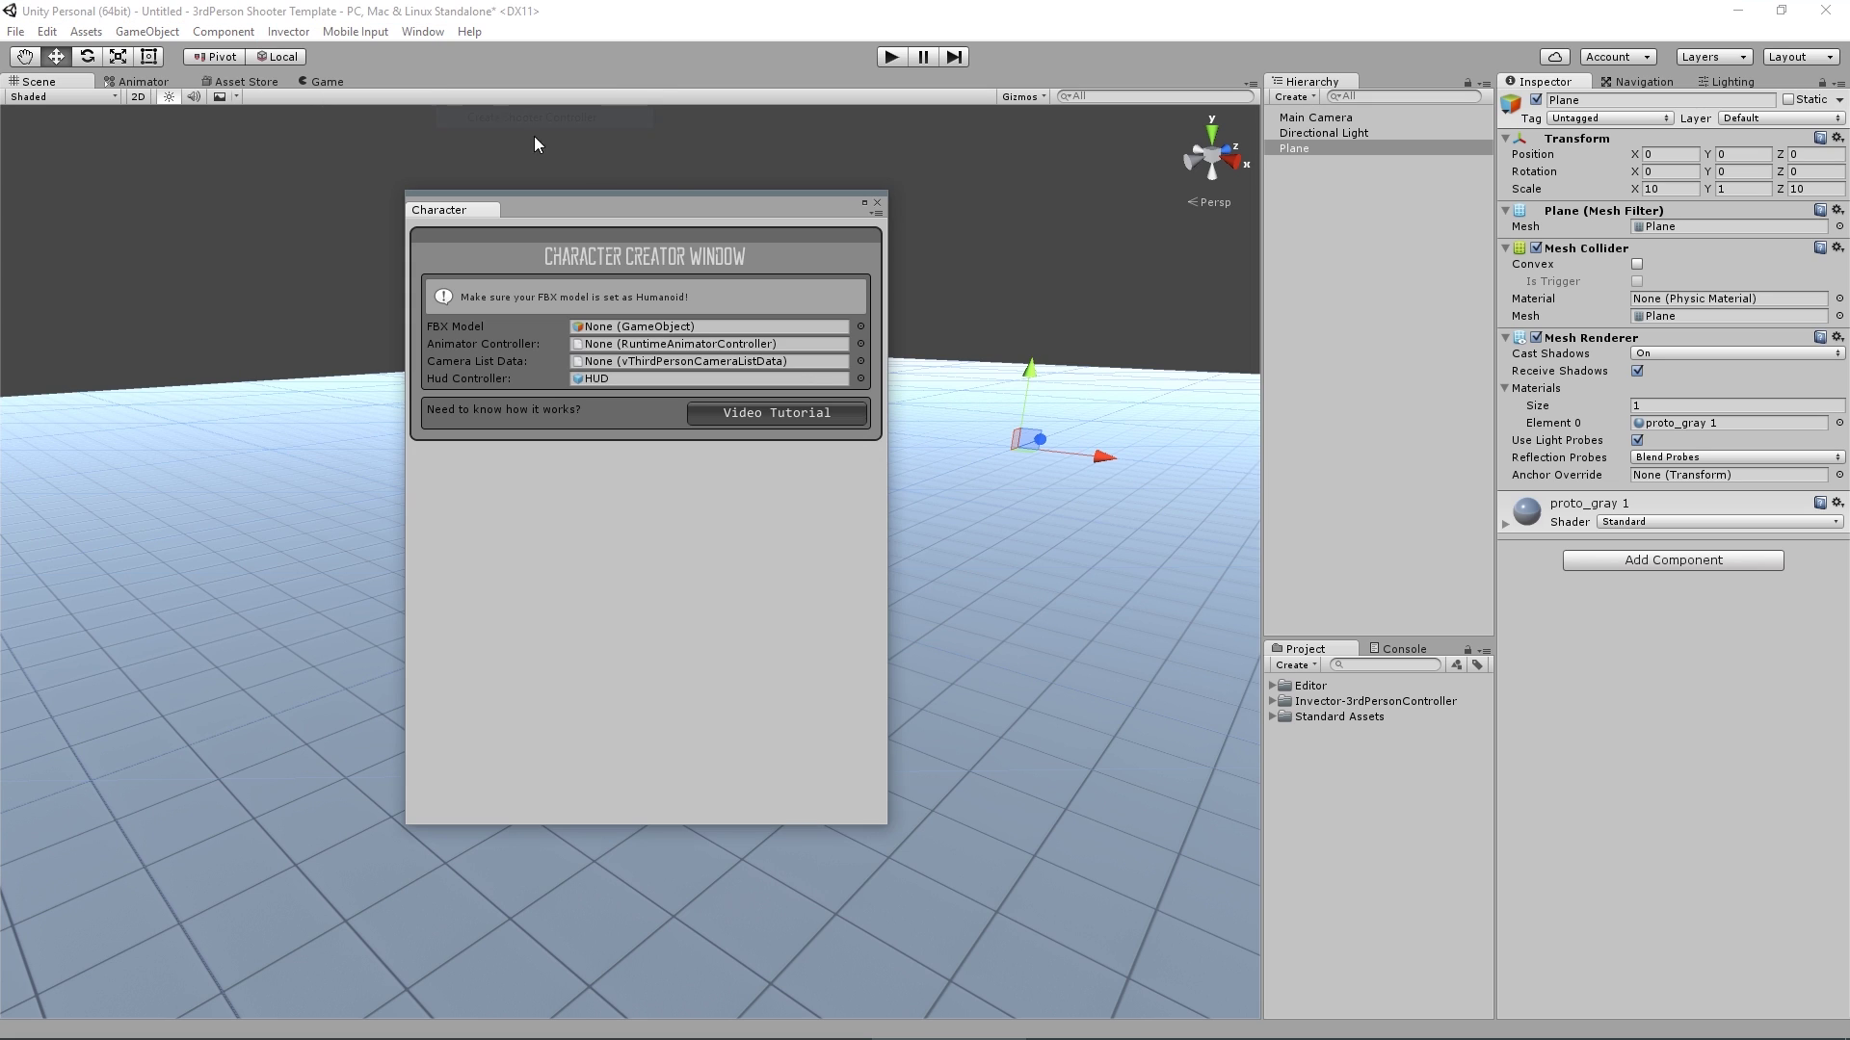
pyautogui.click(862, 326)
pyautogui.write('vbot')
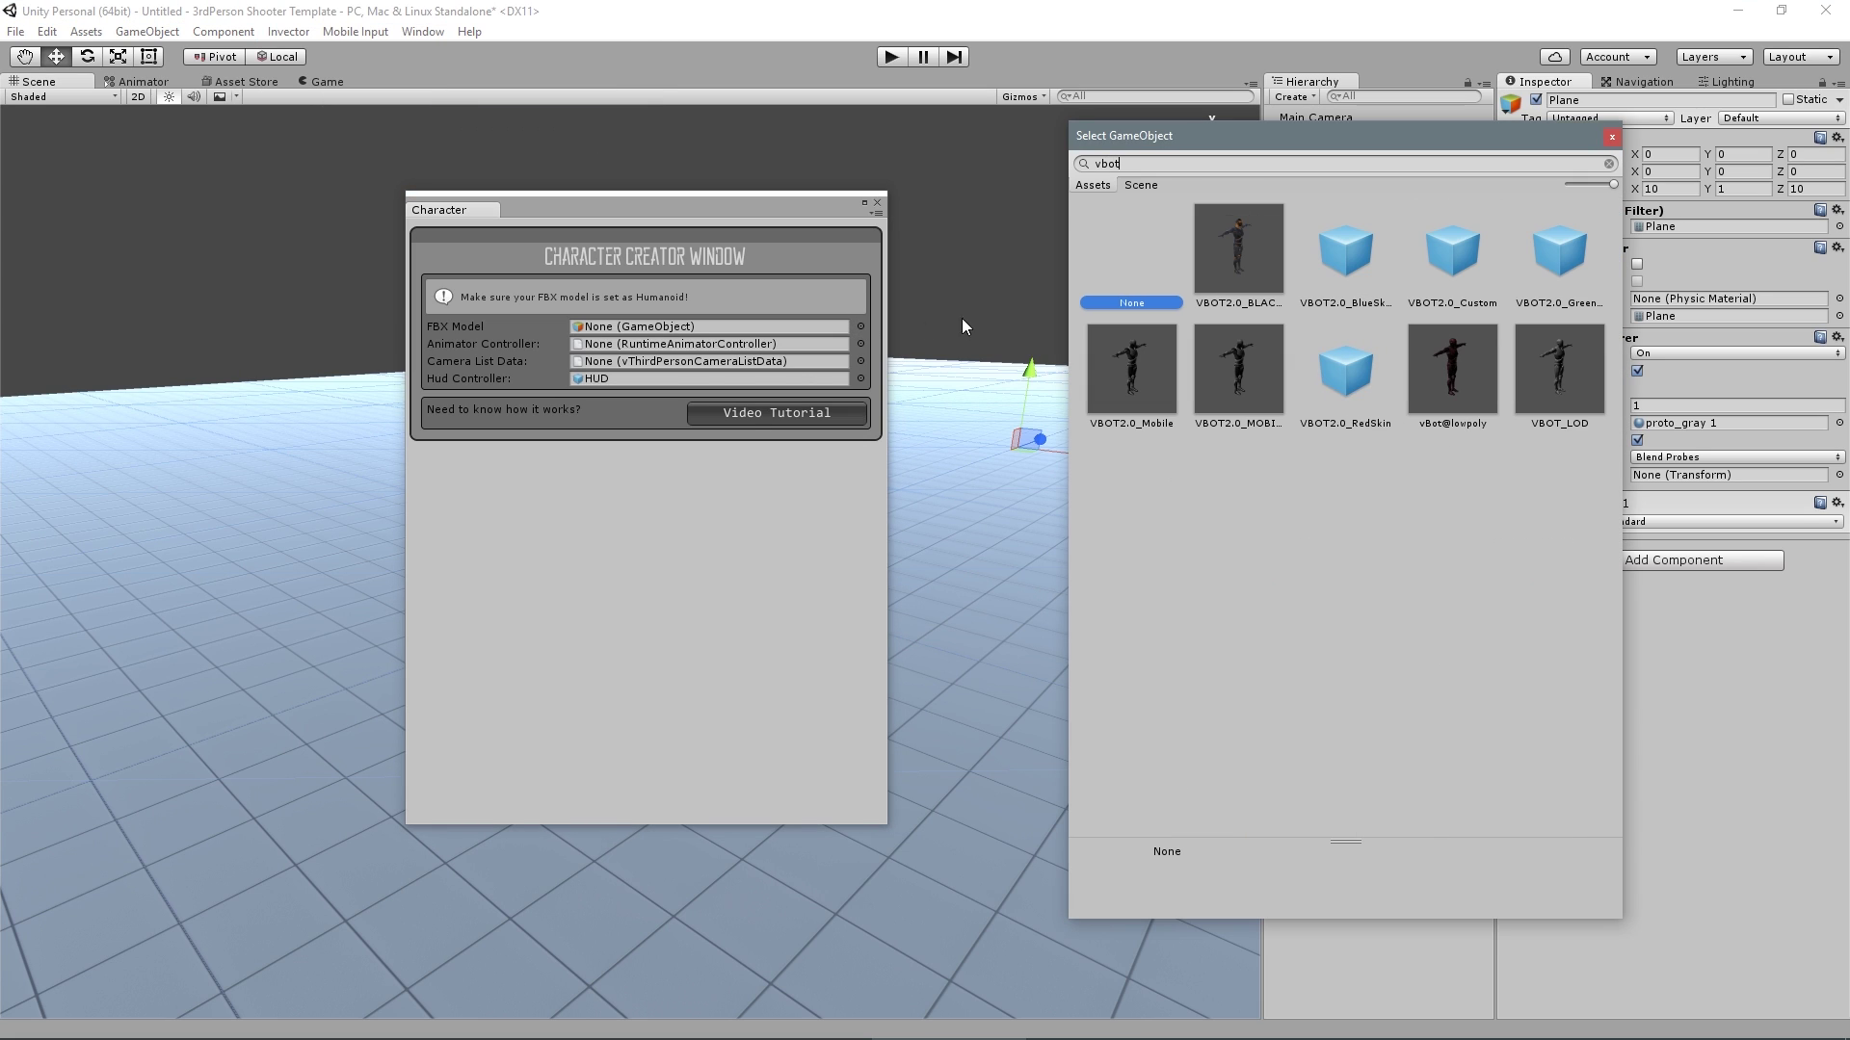
pyautogui.doubleClick(1256, 264)
pyautogui.moveTo(805, 604); pyautogui.dragTo(499, 615)
# Assign Invector_ShooterOnly as the new character's animator controller
pyautogui.click(861, 304)
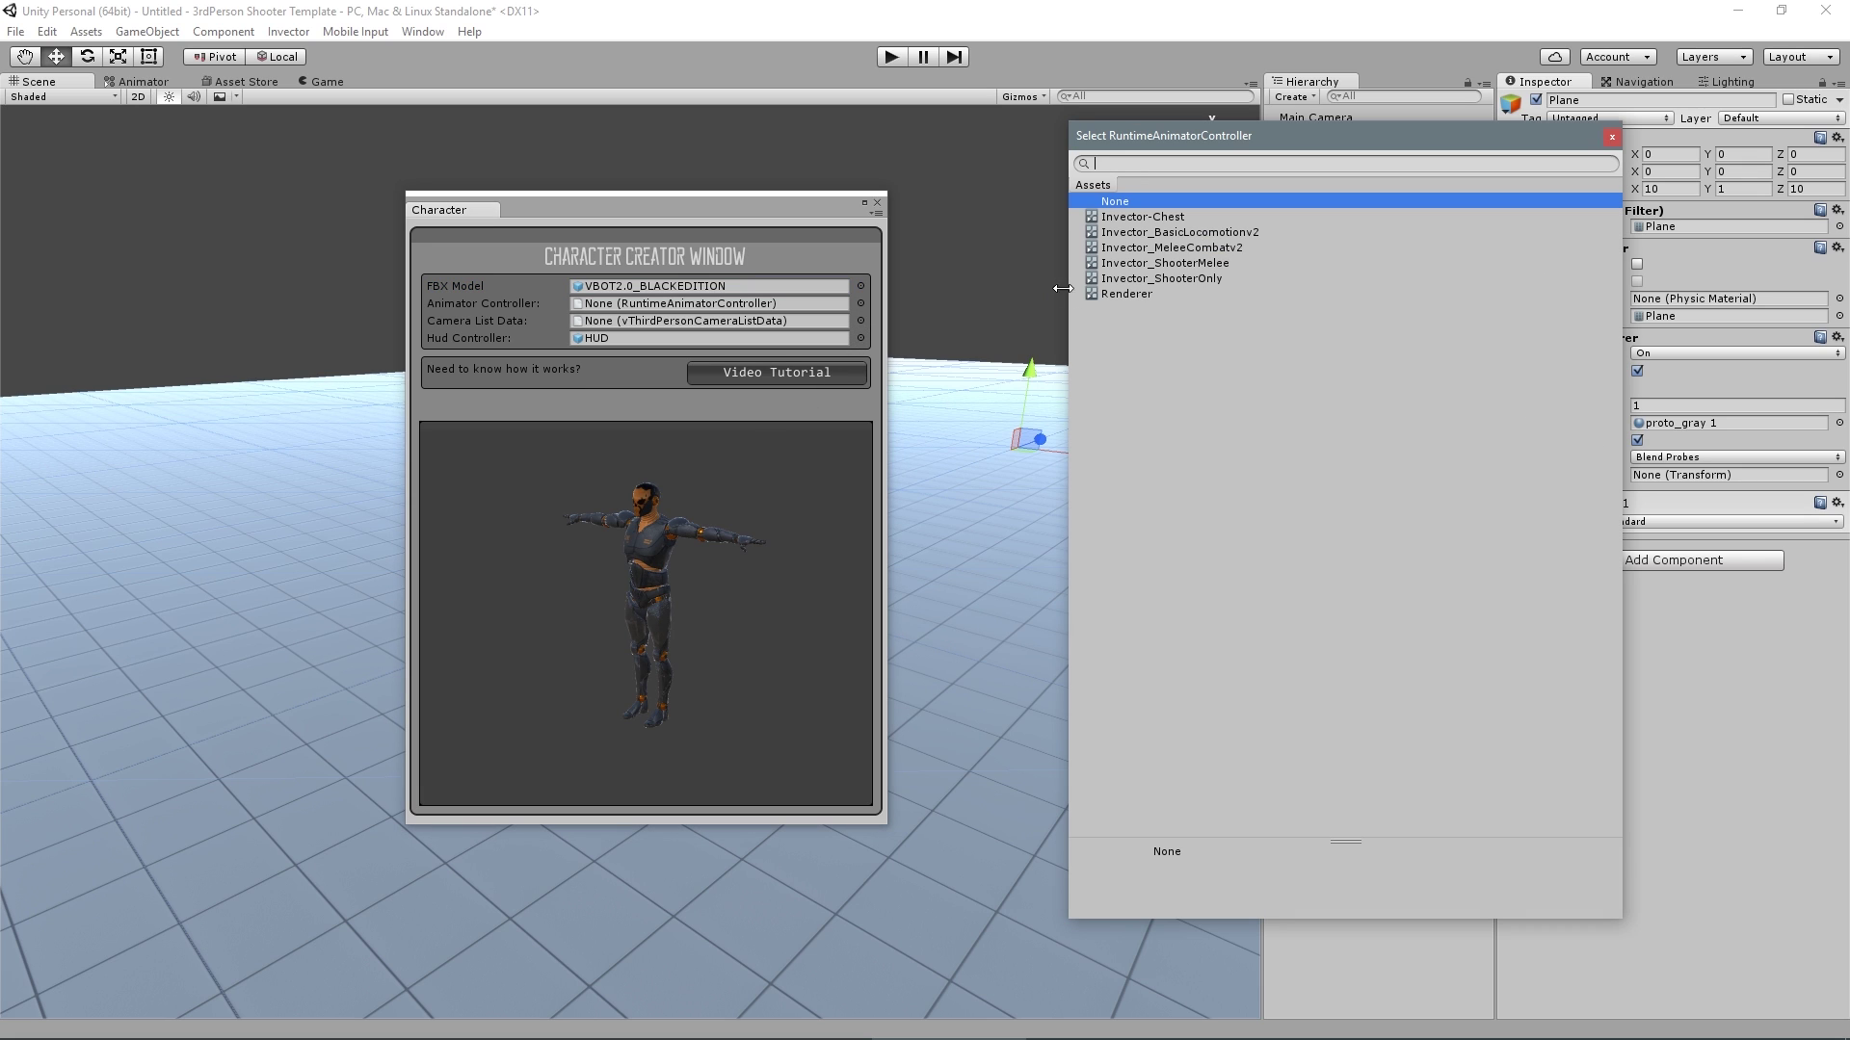
pyautogui.click(1193, 278)
pyautogui.doubleClick(1225, 279)
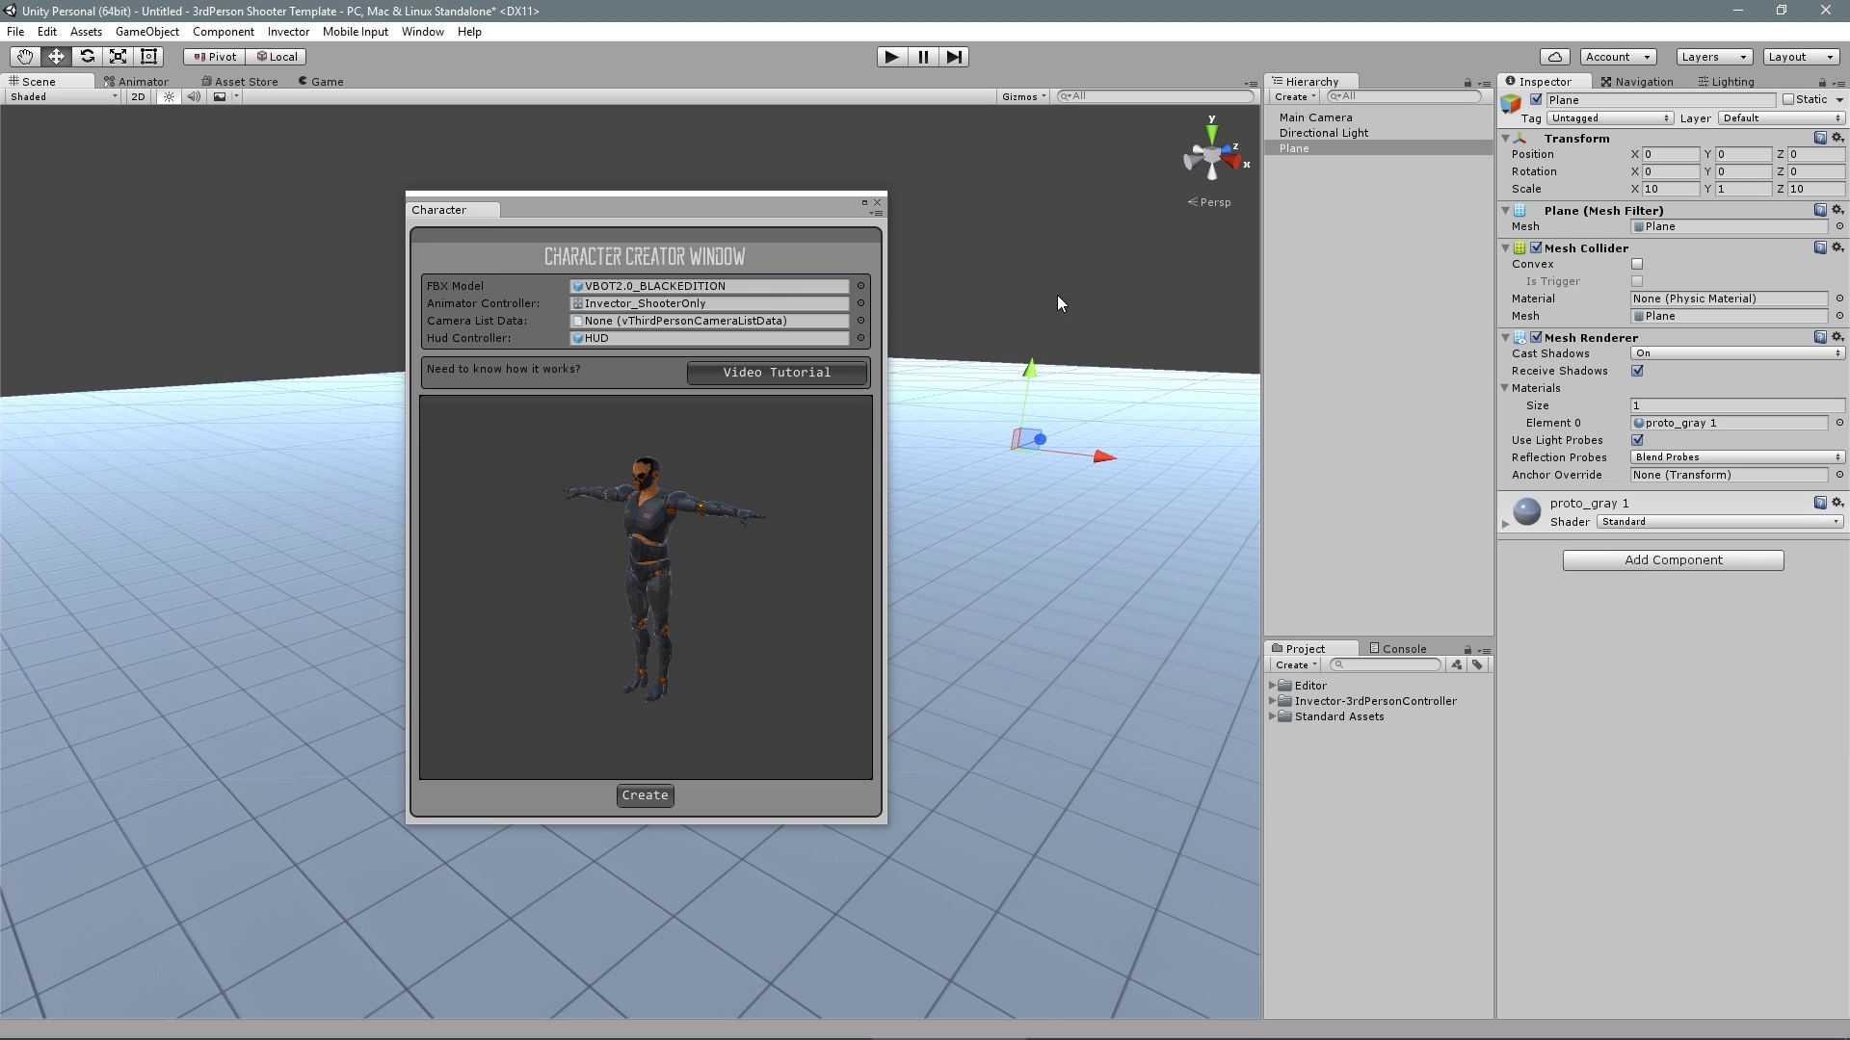
# Assign vShooterOnly@CameraState as the camera list data and create the shooter character
pyautogui.click(860, 321)
pyautogui.click(1166, 341)
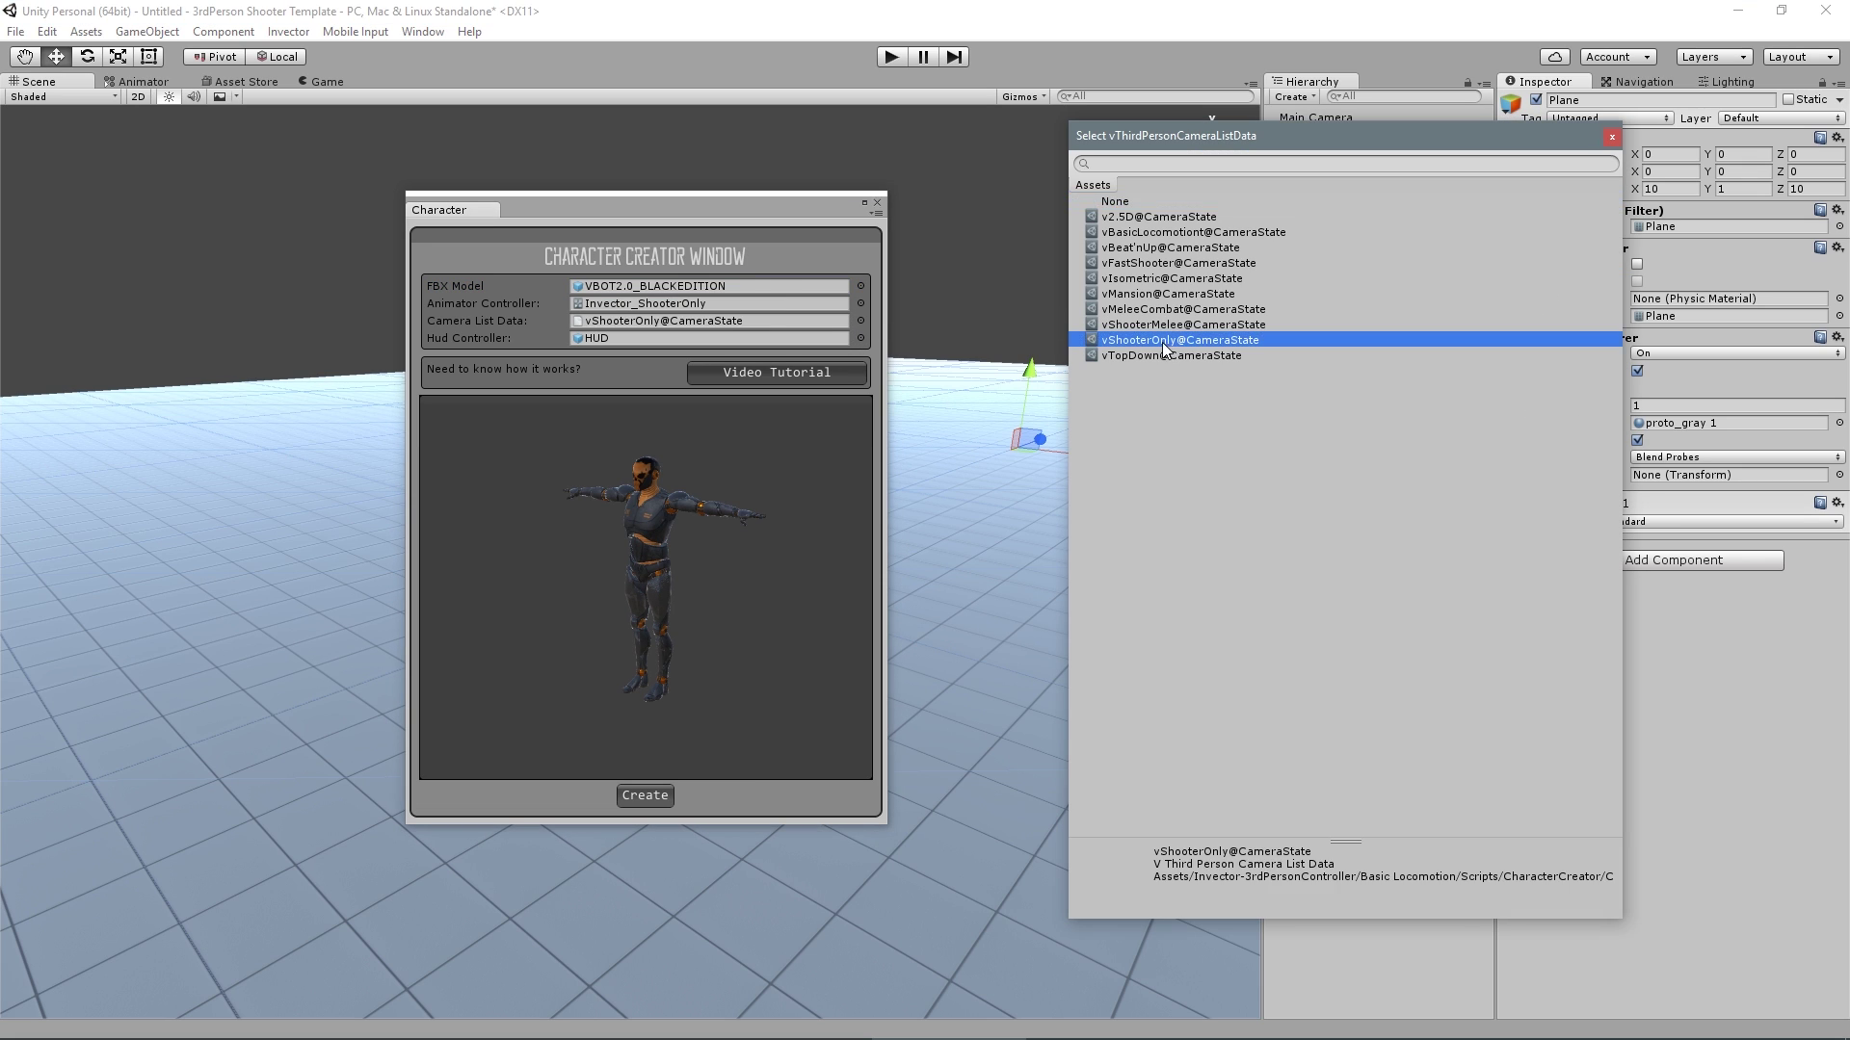
pyautogui.doubleClick(1177, 341)
pyautogui.click(644, 795)
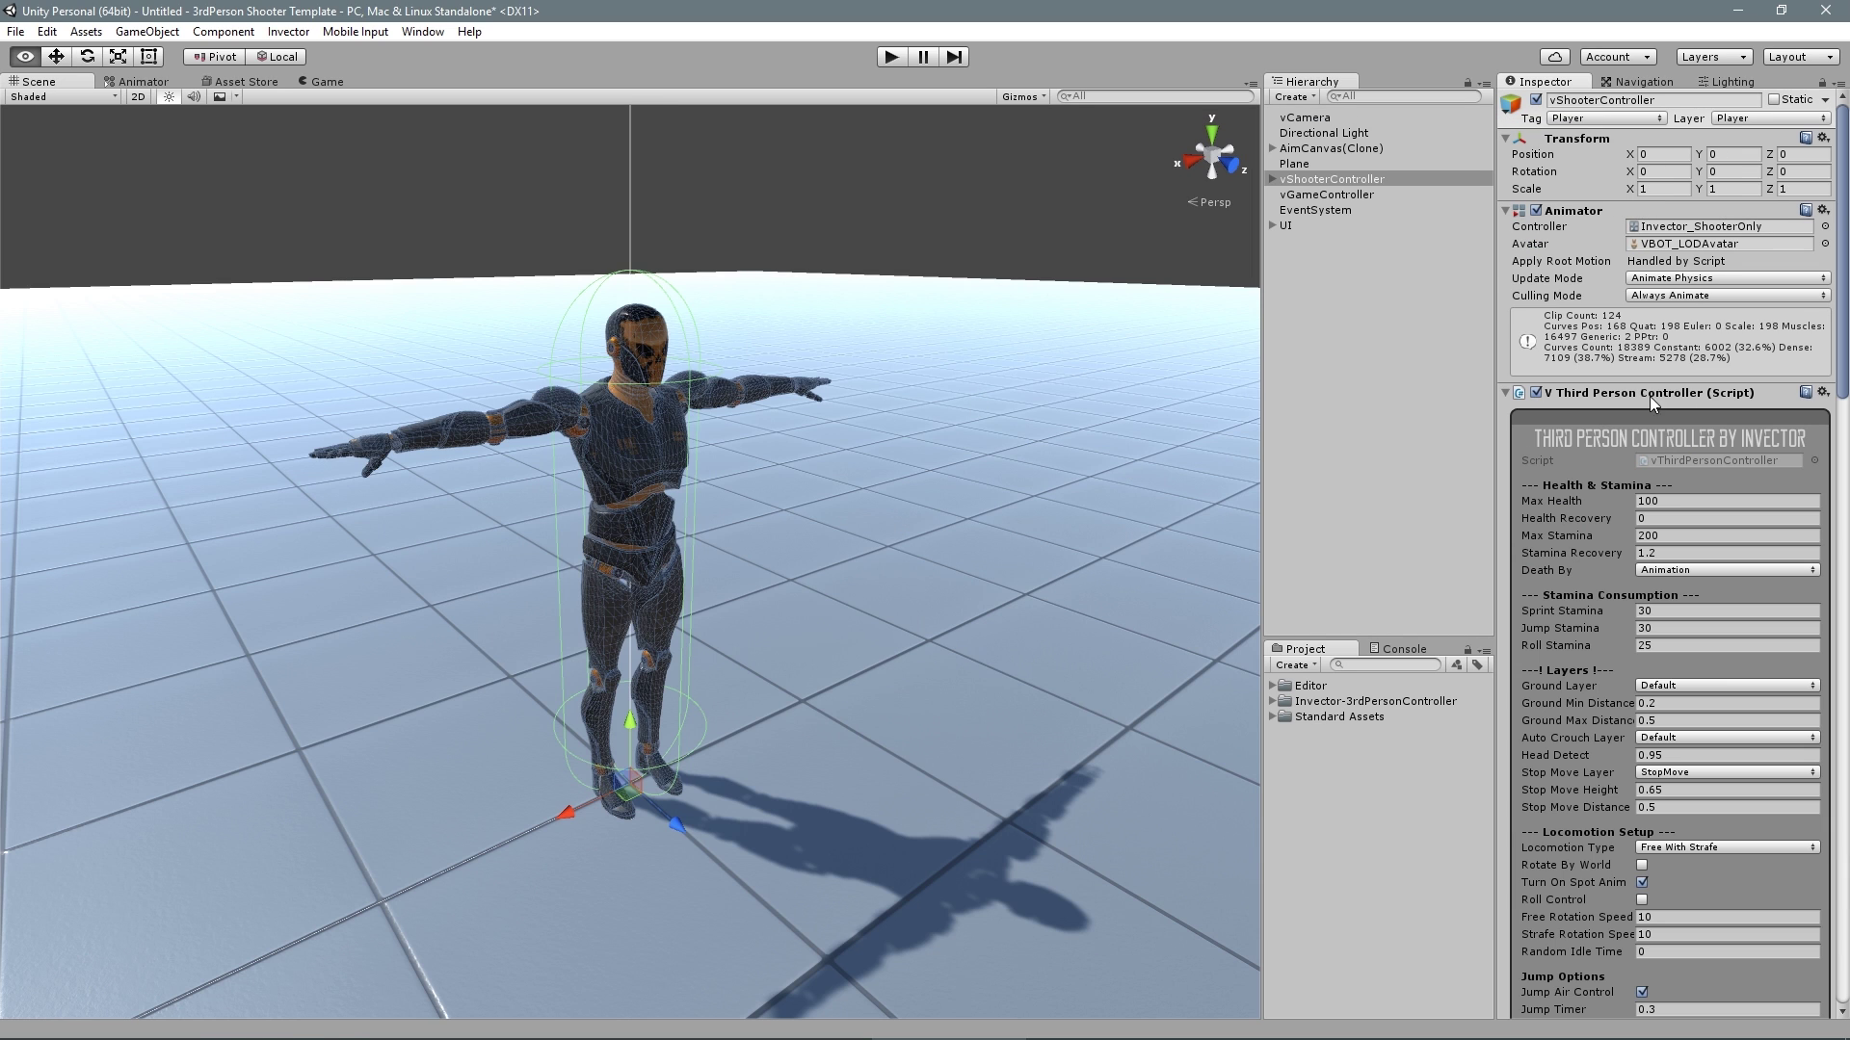
# Examine the shooter character's attached scripts, including the input manager, ammo manager and head track, and locate their script files
pyautogui.moveTo(1846, 330); pyautogui.dragTo(1847, 636)
pyautogui.click(1798, 578)
pyautogui.click(1706, 657)
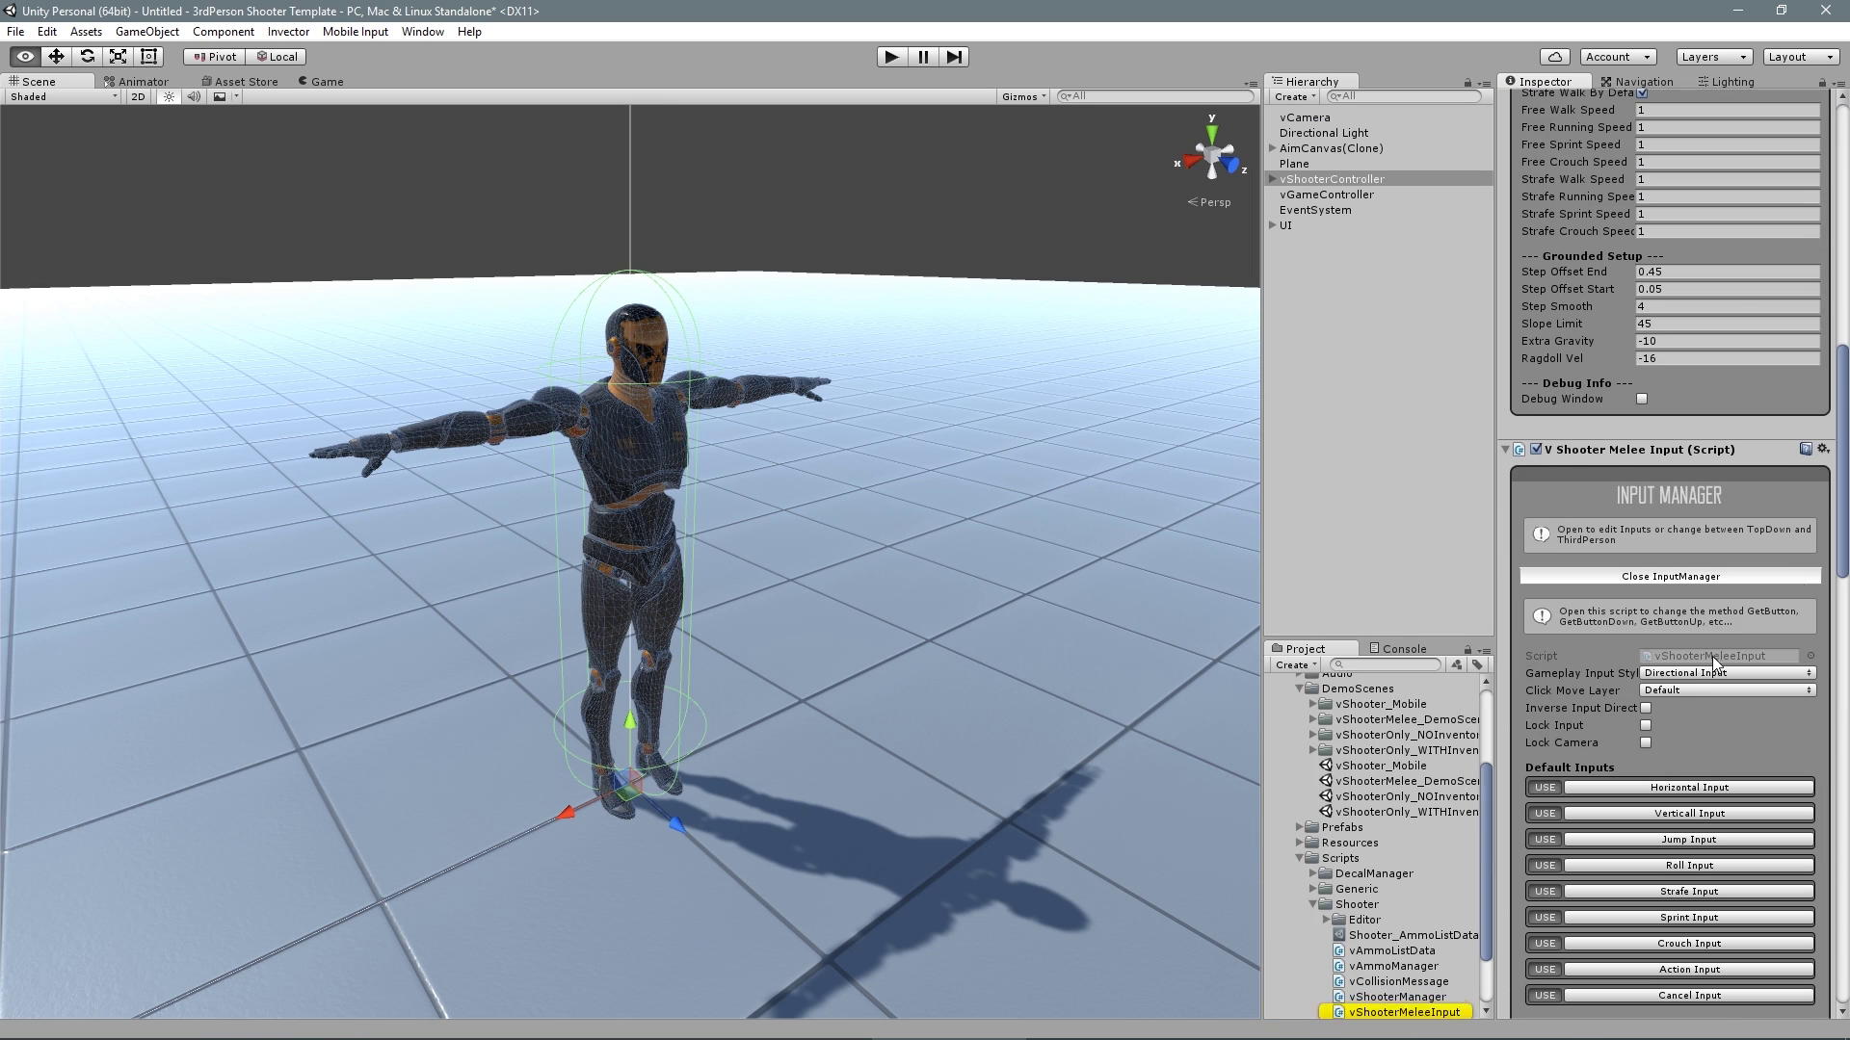
pyautogui.click(1727, 576)
pyautogui.scroll(-5, 1744, 539)
pyautogui.click(1766, 508)
pyautogui.moveTo(1840, 535); pyautogui.dragTo(1840, 617)
pyautogui.click(1772, 607)
pyautogui.scroll(-5, 1835, 578)
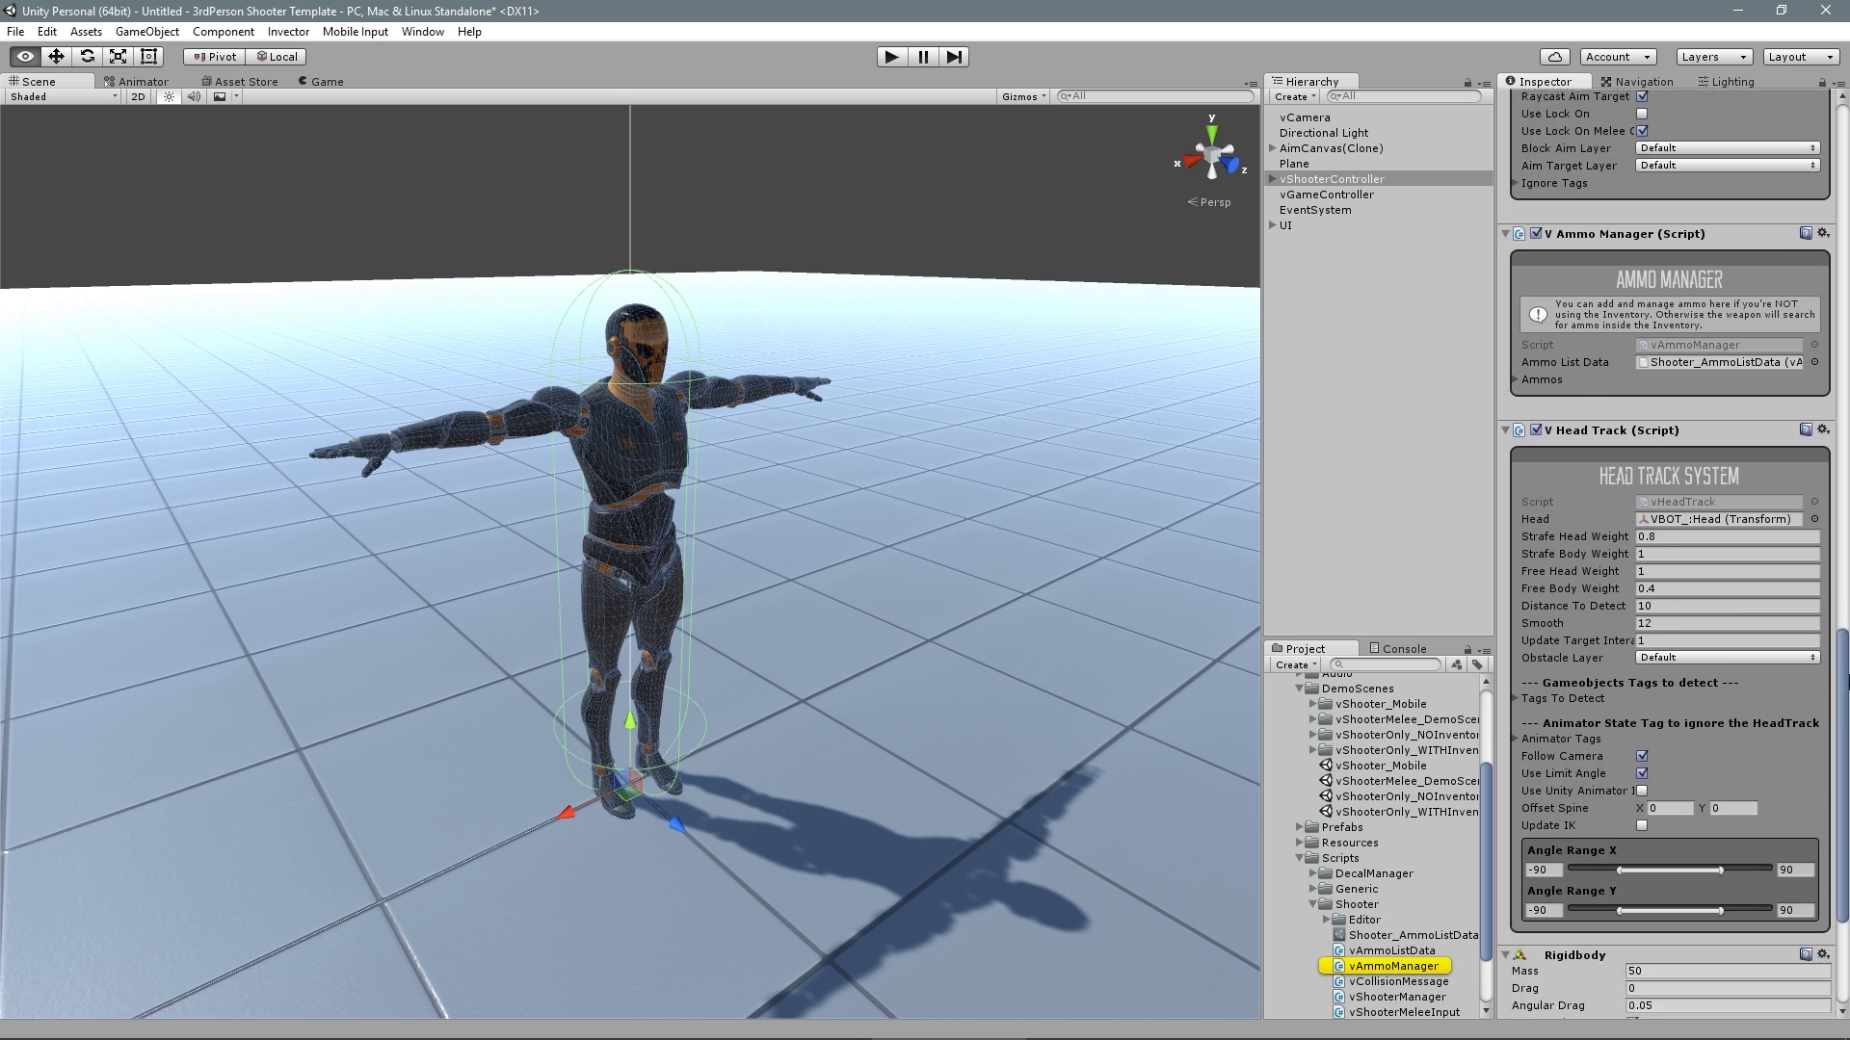
pyautogui.click(1761, 462)
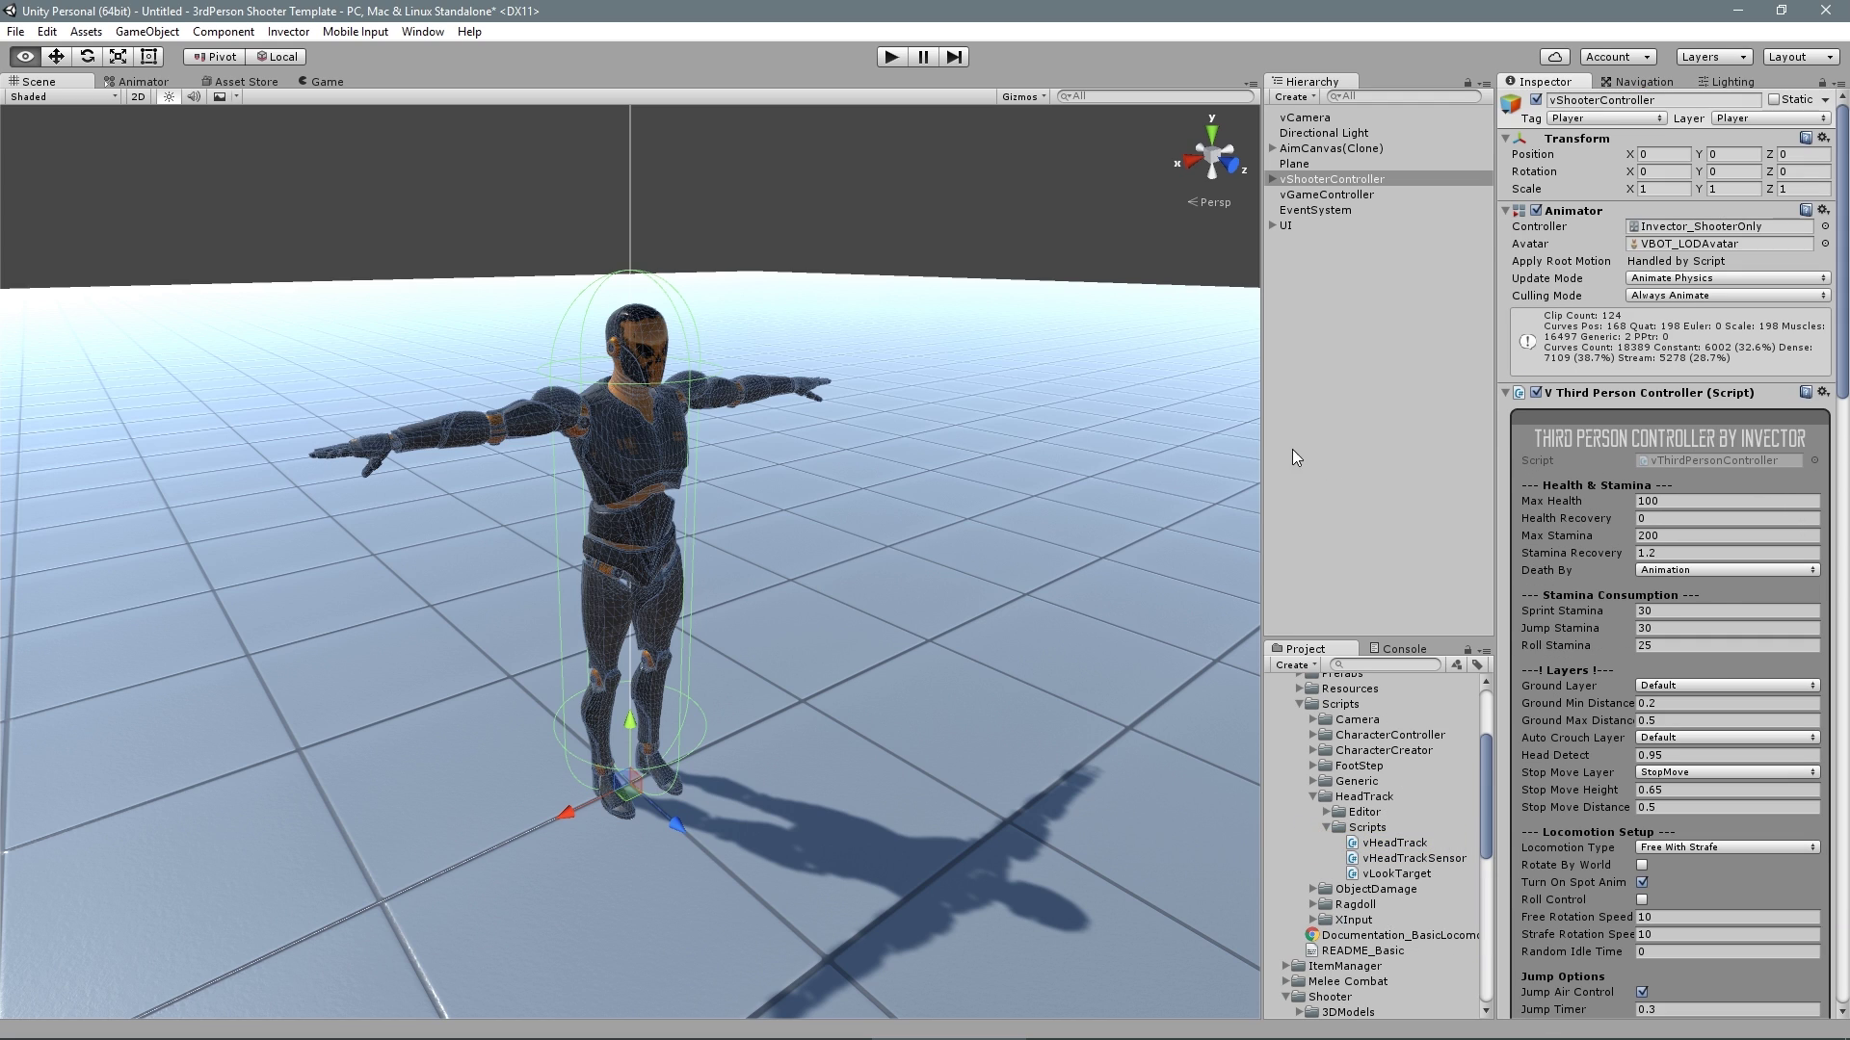
# Create a ragdoll for the shooter controller with the automatically filled bones and default properties
pyautogui.click(309, 35)
pyautogui.moveTo(371, 56)
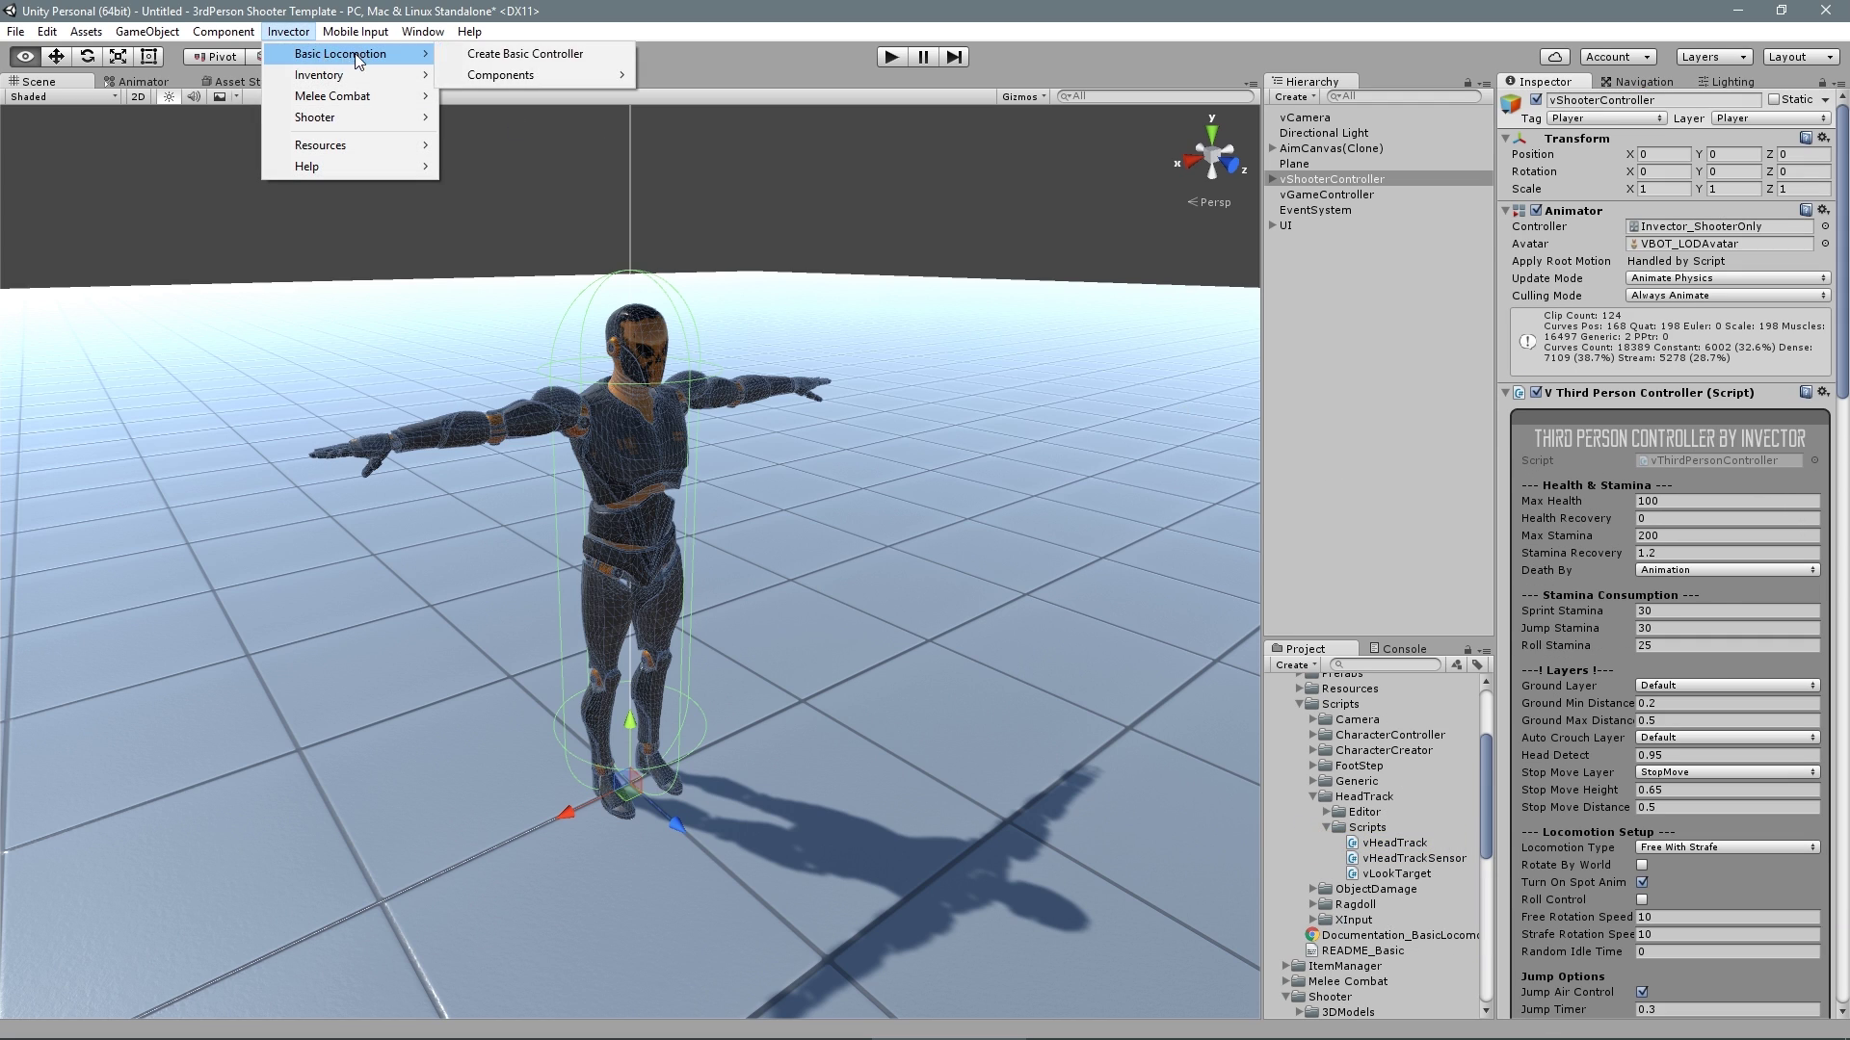
pyautogui.moveTo(483, 77)
pyautogui.click(692, 78)
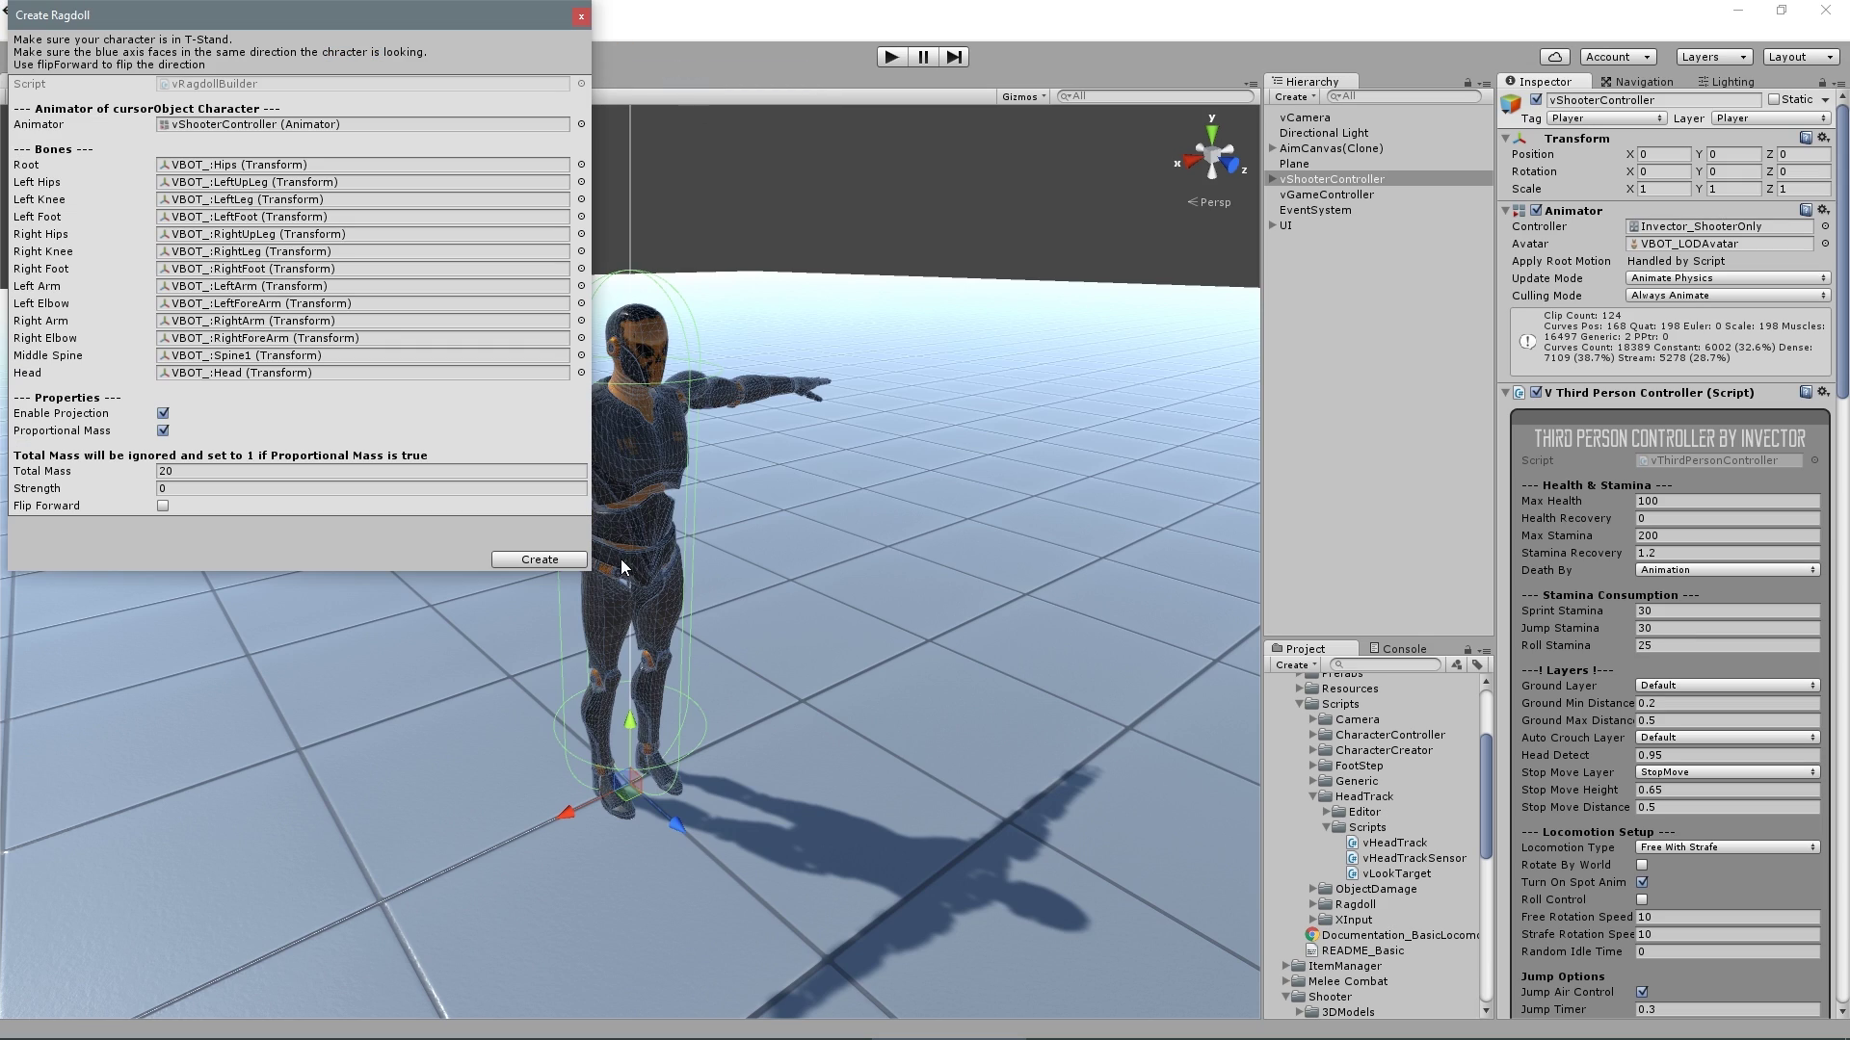
pyautogui.click(568, 563)
# Examine the ragdoll colliders around the character's legs up close and in the front view
pyautogui.keyDown('alt'); pyautogui.moveTo(513, 466); pyautogui.dragTo(1096, 458, button='right'); pyautogui.keyUp('alt')
pyautogui.keyDown('alt'); pyautogui.moveTo(813, 651); pyautogui.dragTo(721, 547); pyautogui.keyUp('alt')
pyautogui.moveTo(718, 619); pyautogui.dragTo(782, 342, button='middle')
pyautogui.keyDown('alt'); pyautogui.moveTo(737, 460); pyautogui.dragTo(881, 467, button='right'); pyautogui.keyUp('alt')
pyautogui.moveTo(836, 503); pyautogui.dragTo(841, 361, button='middle')
pyautogui.keyDown('alt'); pyautogui.moveTo(911, 378); pyautogui.dragTo(740, 304); pyautogui.keyUp('alt')
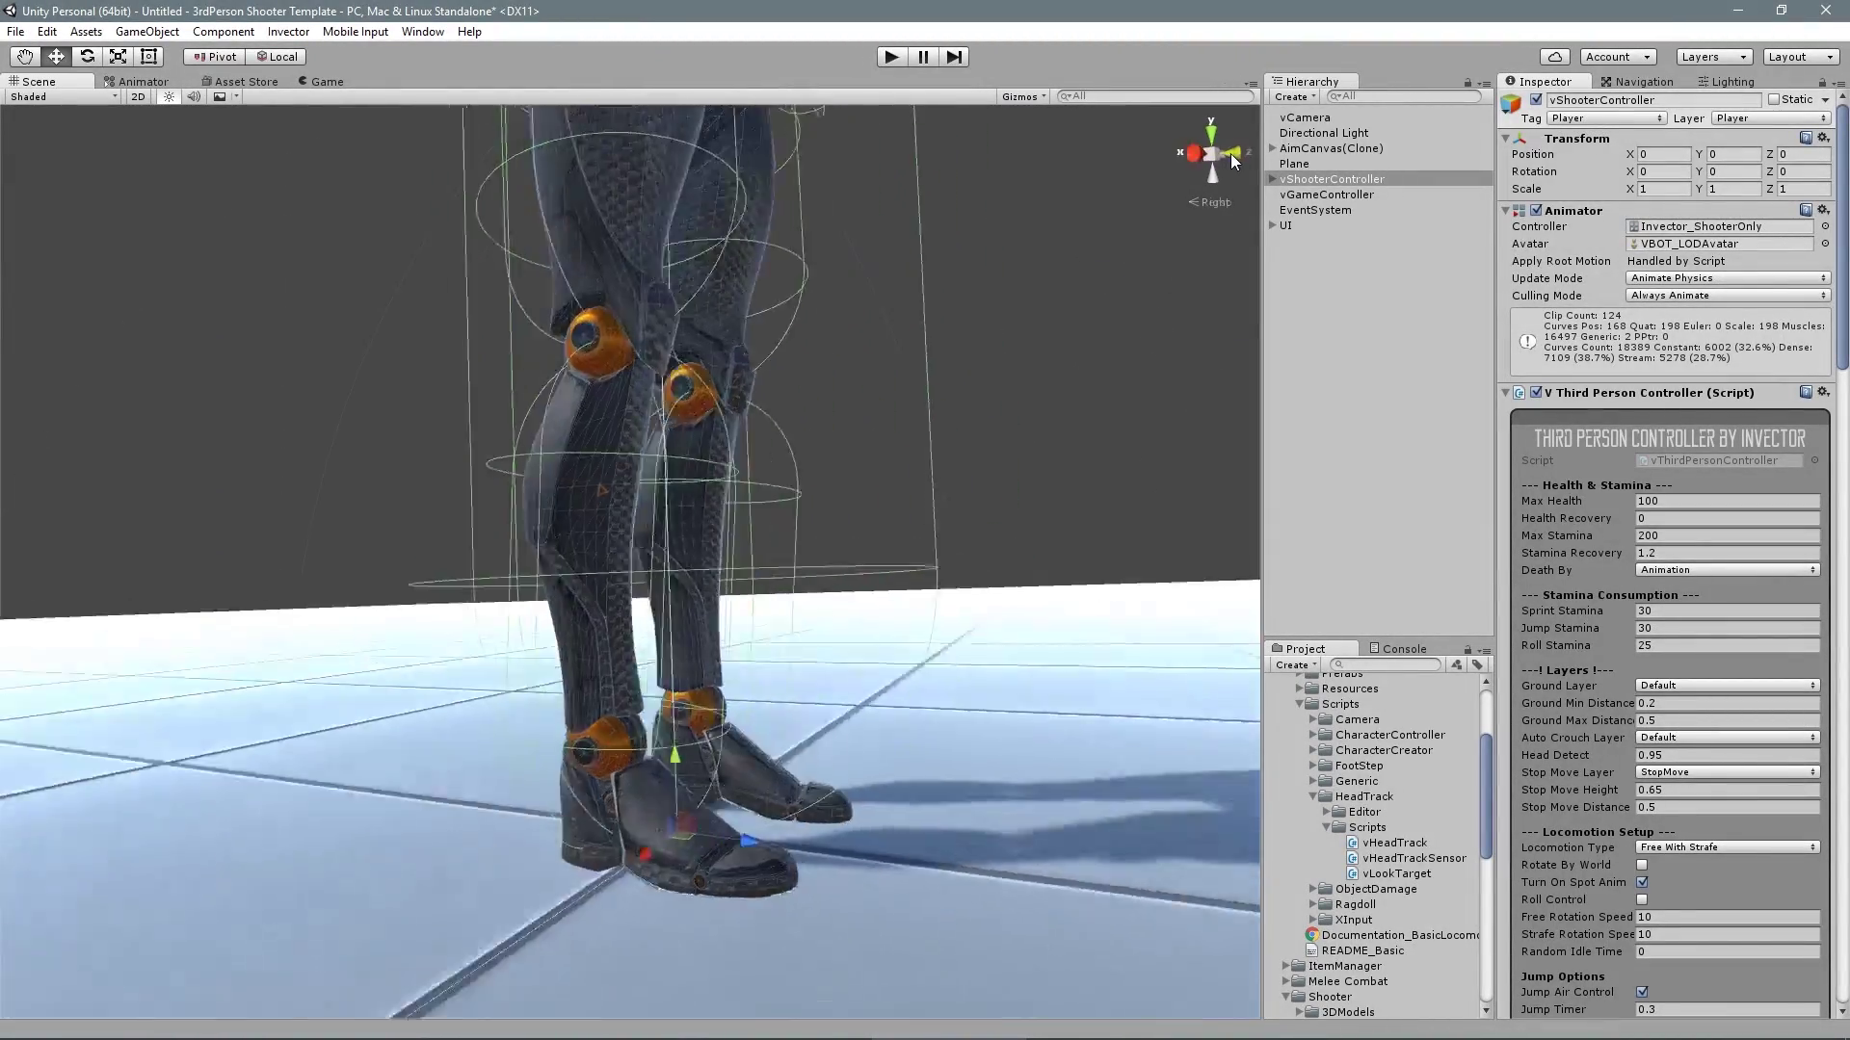
pyautogui.click(1233, 153)
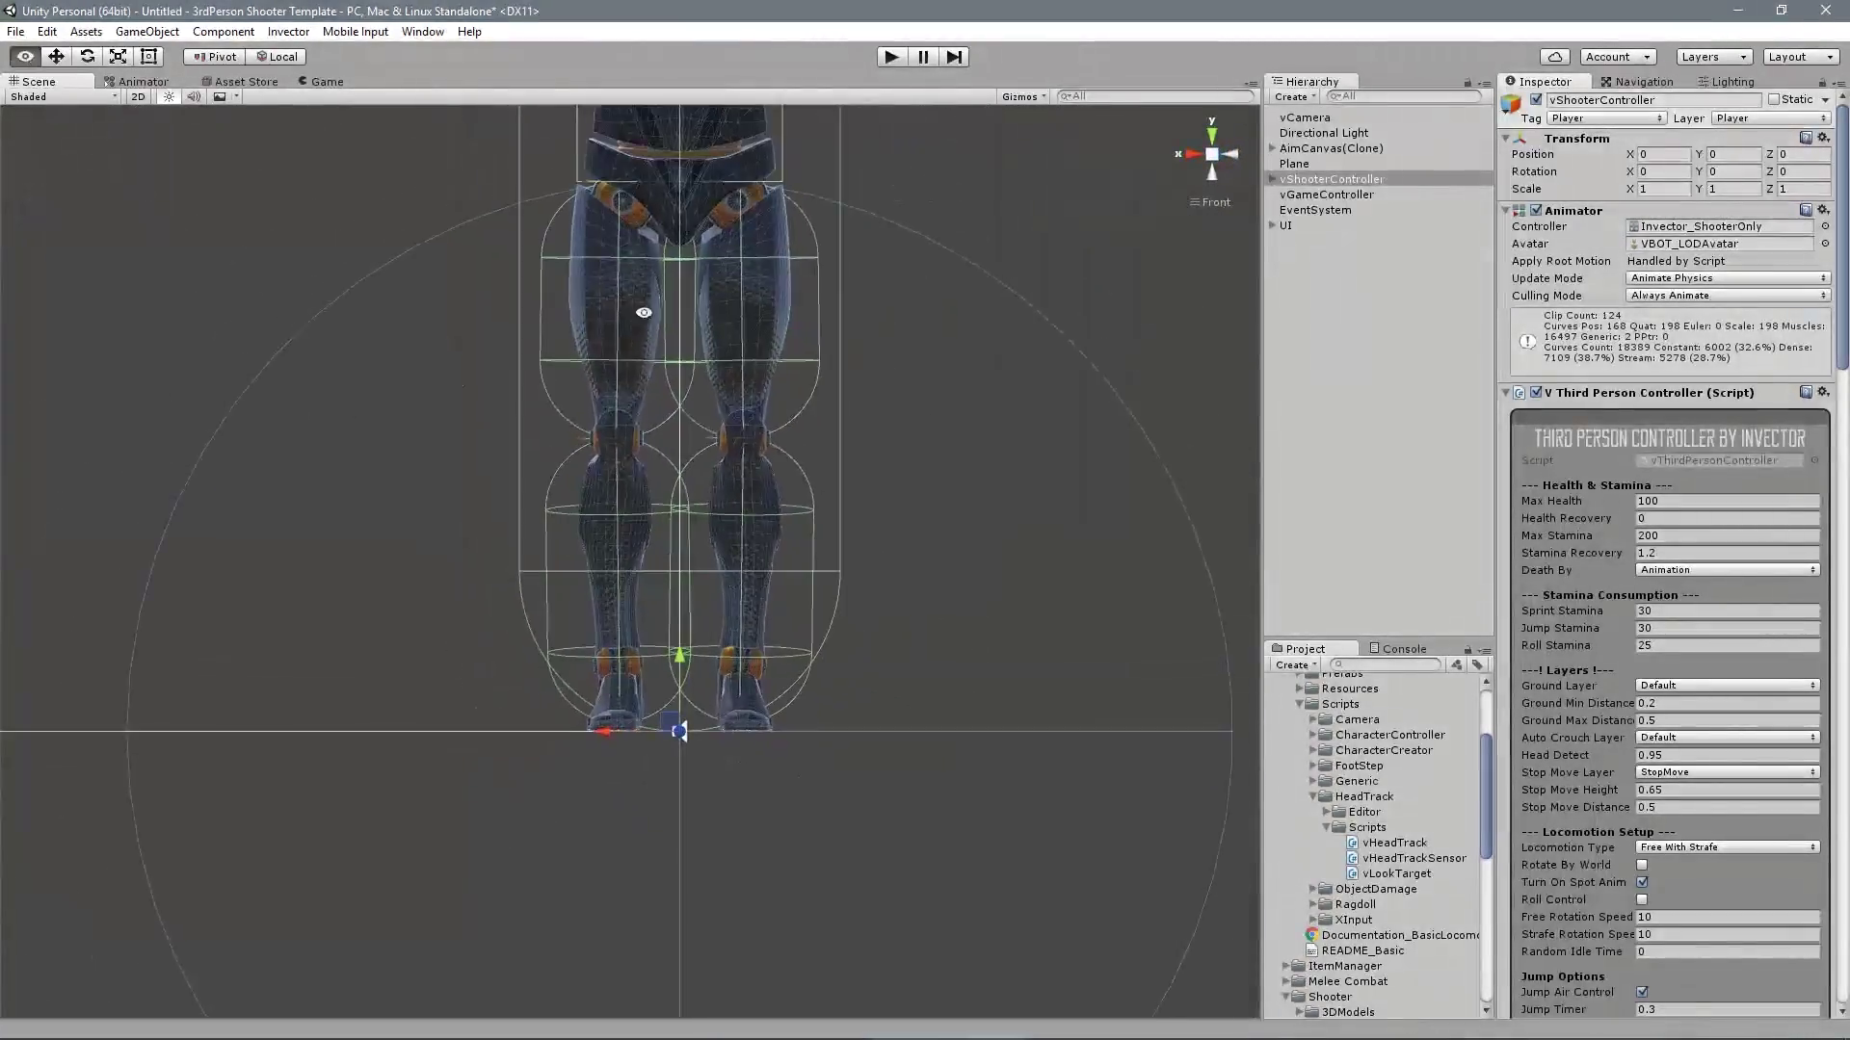
pyautogui.keyDown('alt'); pyautogui.moveTo(672, 303); pyautogui.dragTo(701, 711, button='middle'); pyautogui.keyUp('alt')
pyautogui.keyDown('alt'); pyautogui.moveTo(941, 533); pyautogui.dragTo(685, 593, button='right'); pyautogui.keyUp('alt')
pyautogui.keyDown('alt'); pyautogui.moveTo(821, 597); pyautogui.dragTo(747, 603, button='right'); pyautogui.keyUp('alt')
pyautogui.keyDown('alt'); pyautogui.moveTo(815, 609); pyautogui.dragTo(767, 552, button='middle'); pyautogui.keyUp('alt')
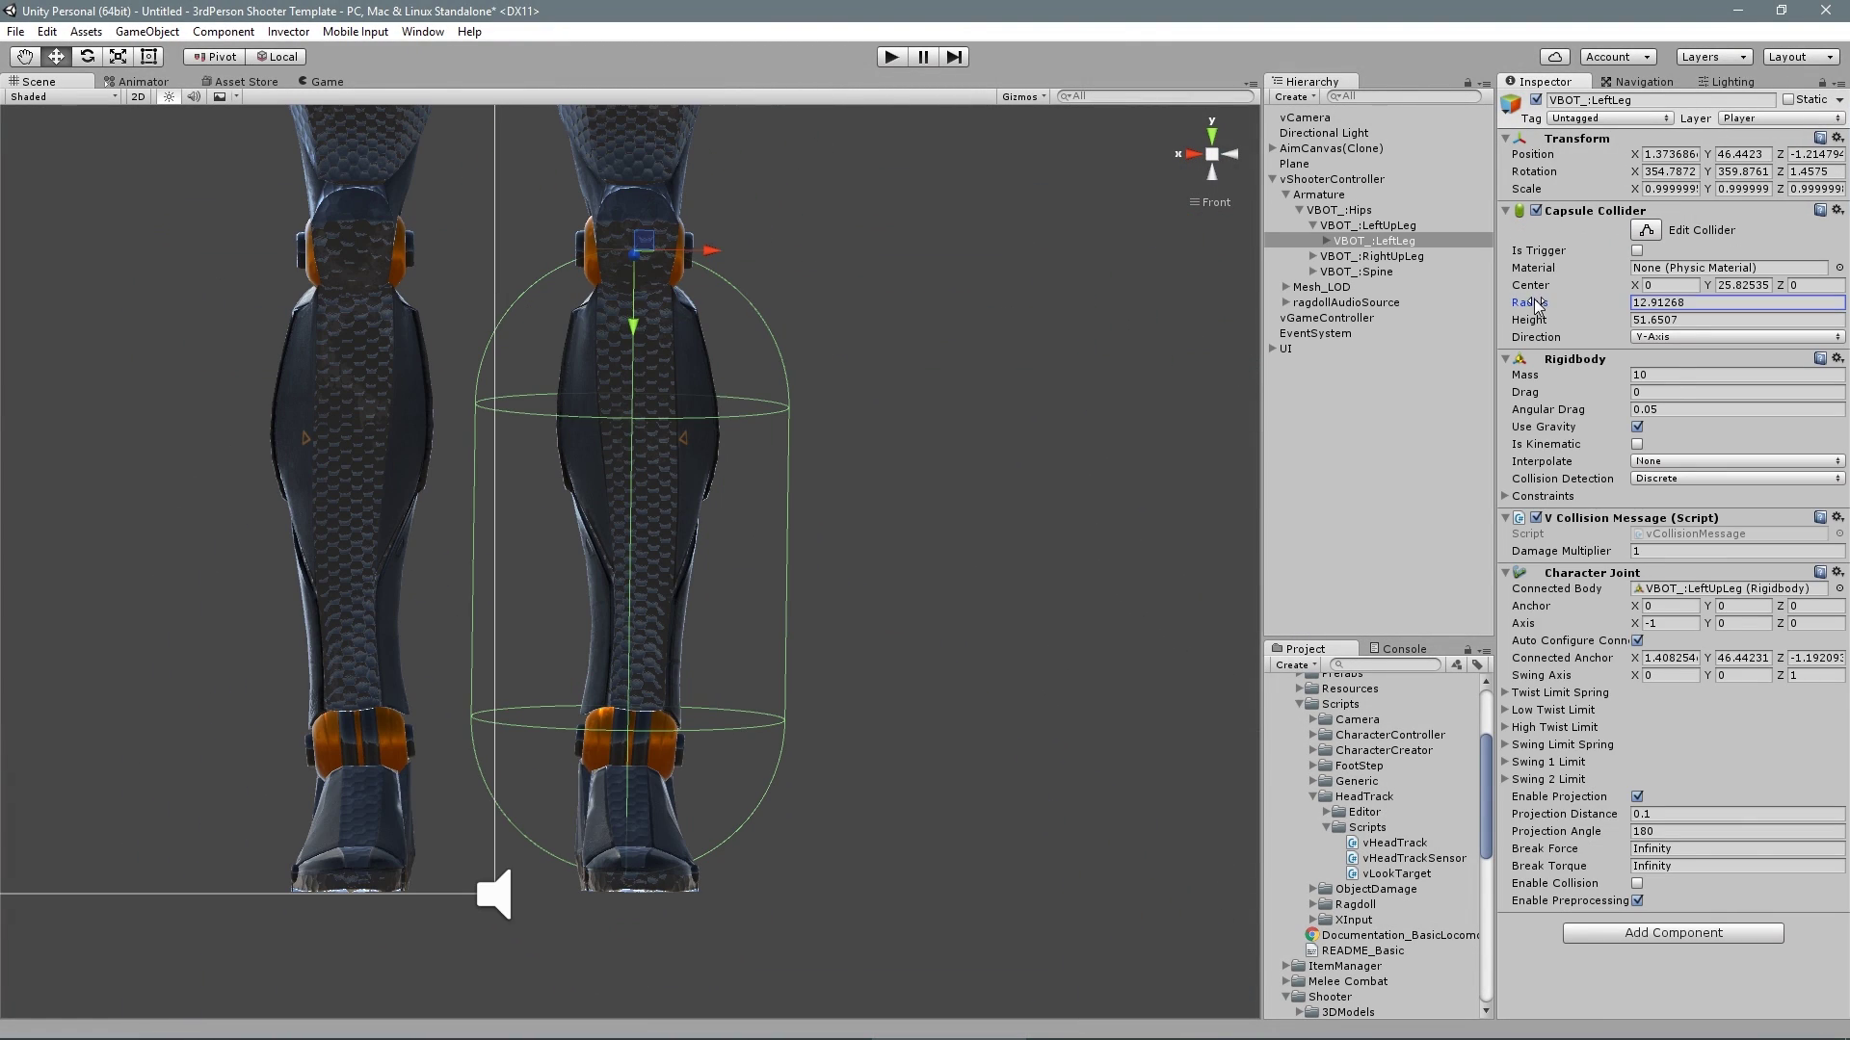
# Try a radius of 7.62 on the left lower leg's capsule collider and undo the change
pyautogui.moveTo(1538, 304); pyautogui.dragTo(1370, 319)
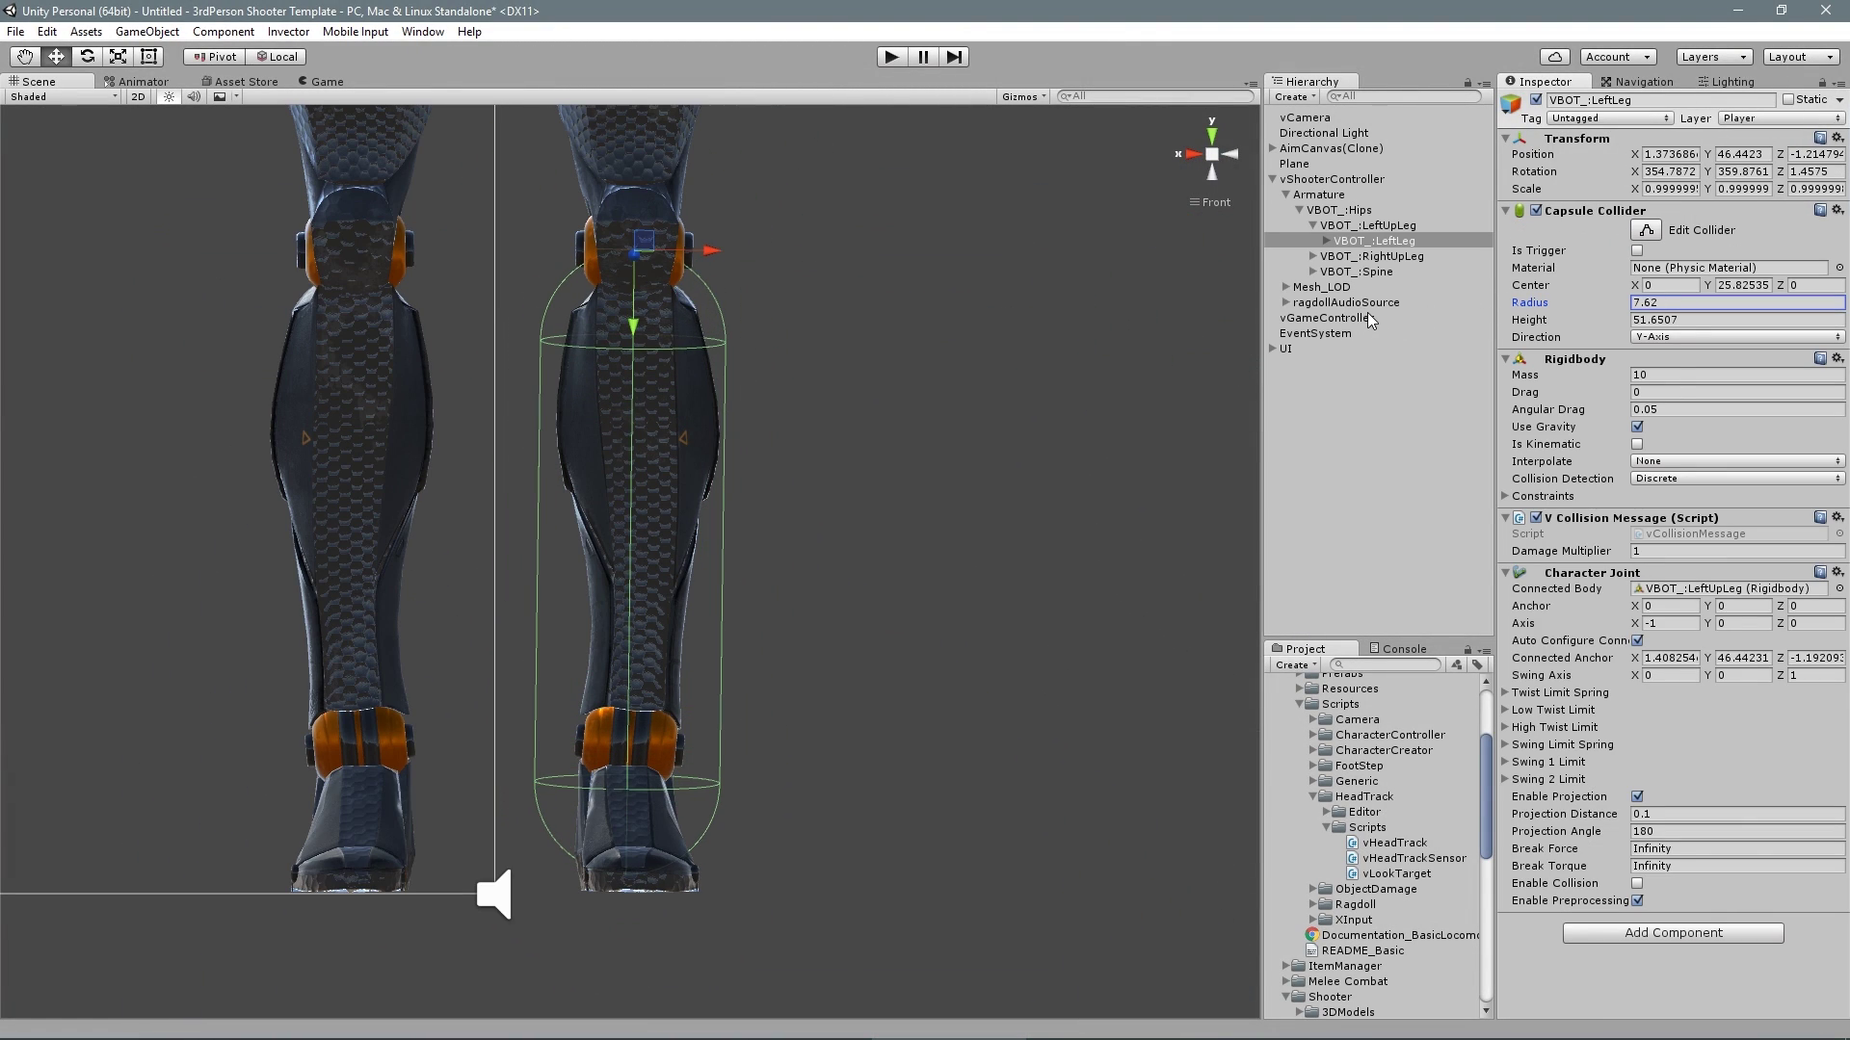
pyautogui.hotkey('ctrl', 'z')
pyautogui.click(1272, 180)
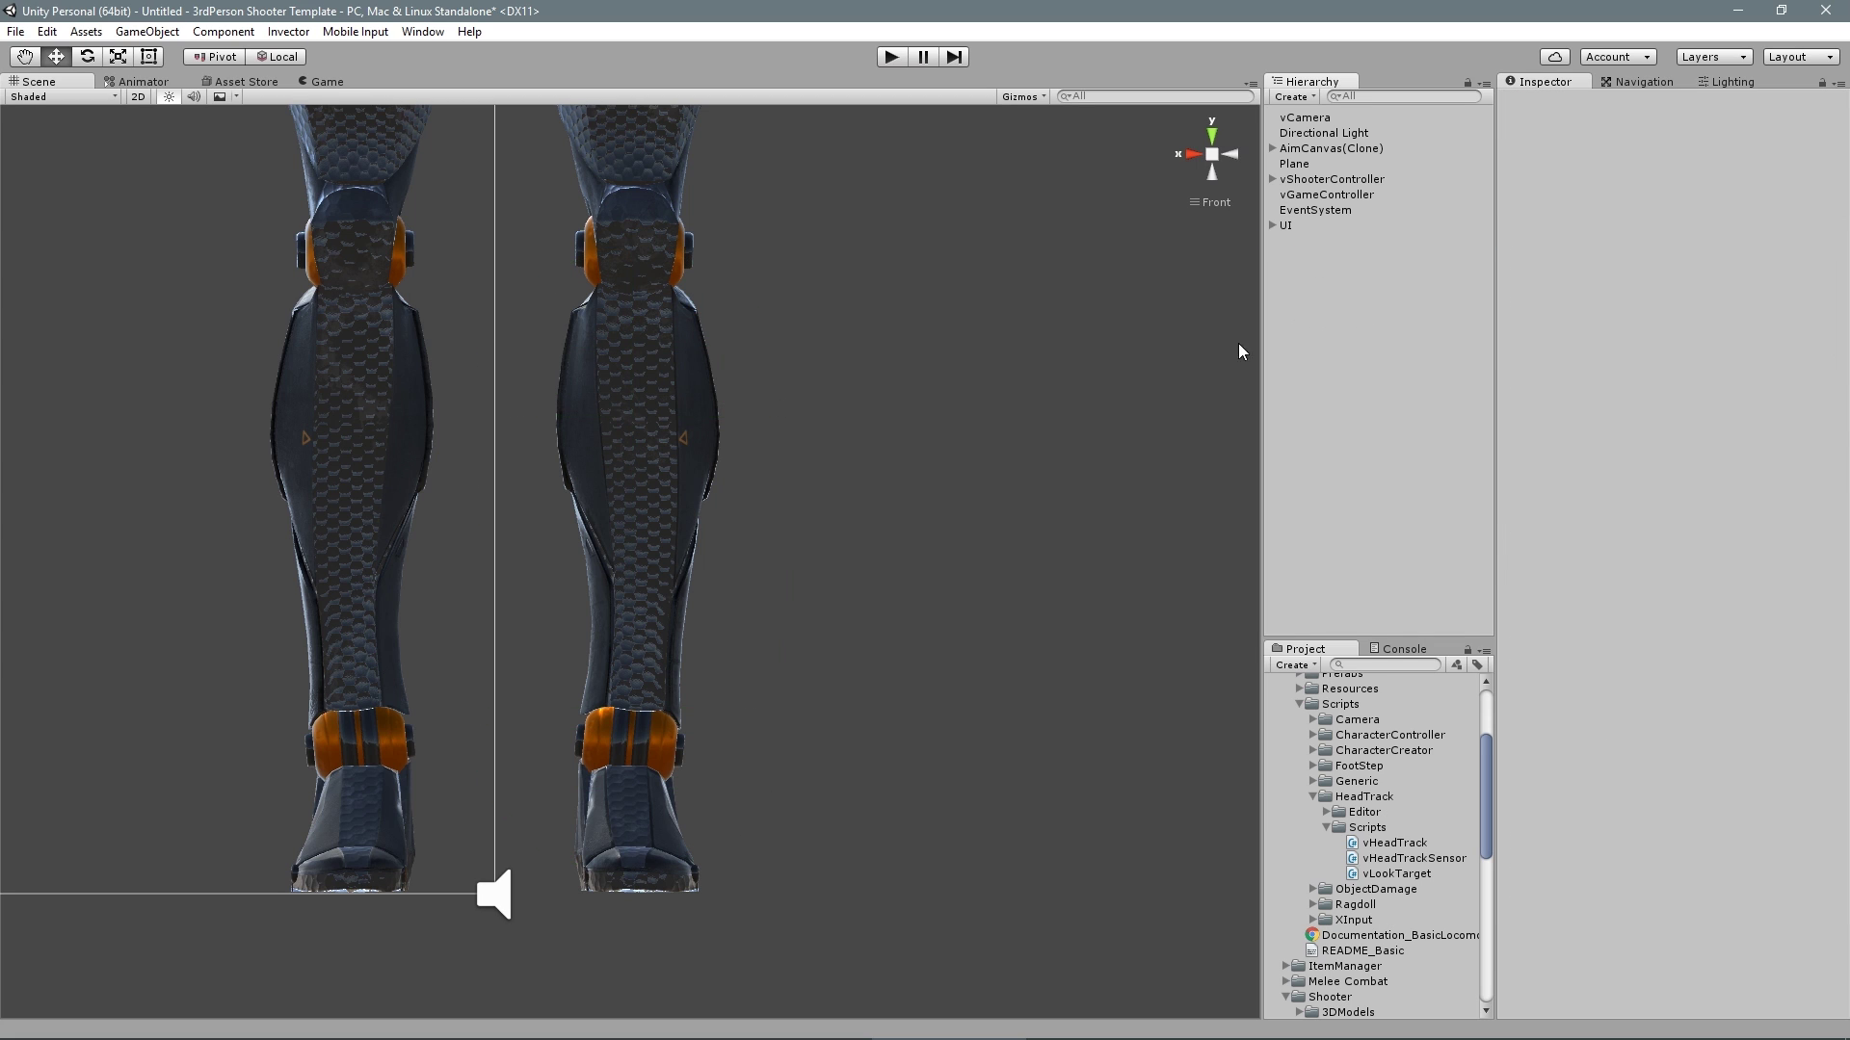
# Select vShooterController and open the ItemManager creator window for it
pyautogui.scroll(-10, 1002, 356)
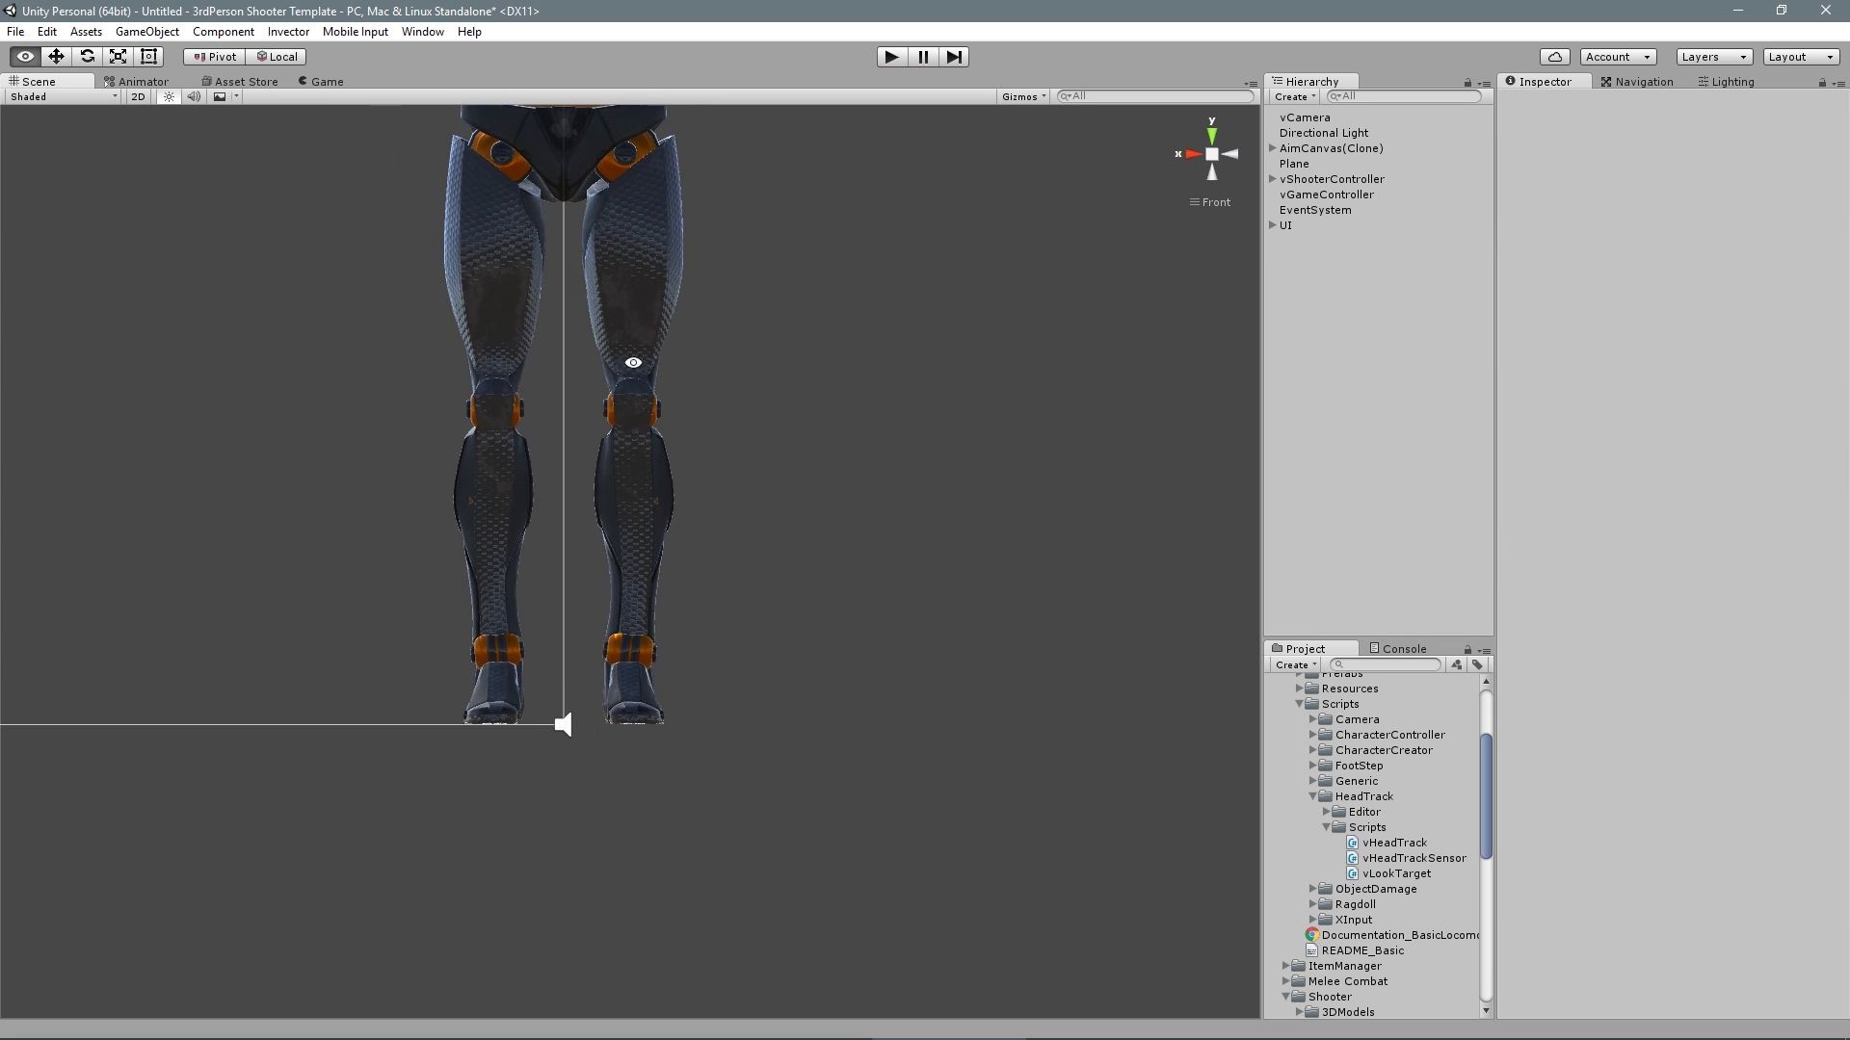
pyautogui.click(1334, 180)
pyautogui.click(289, 32)
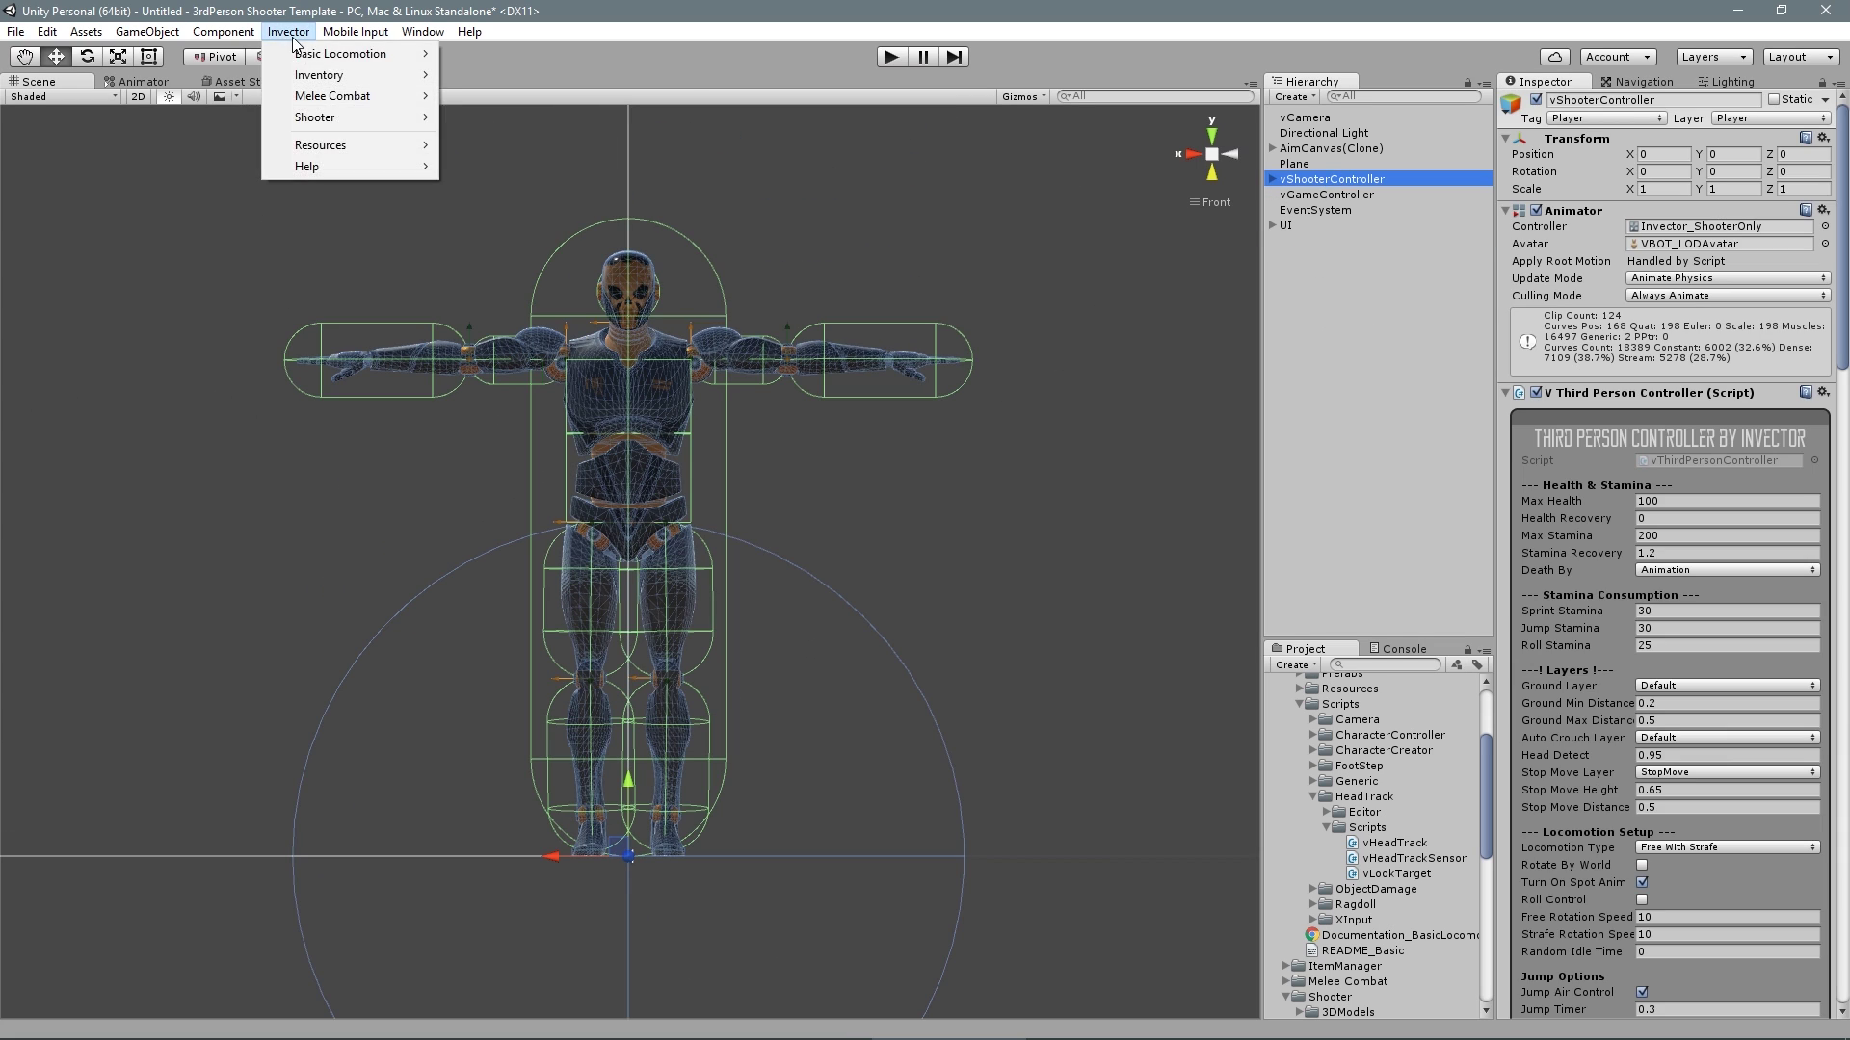
pyautogui.moveTo(305, 74)
pyautogui.click(558, 74)
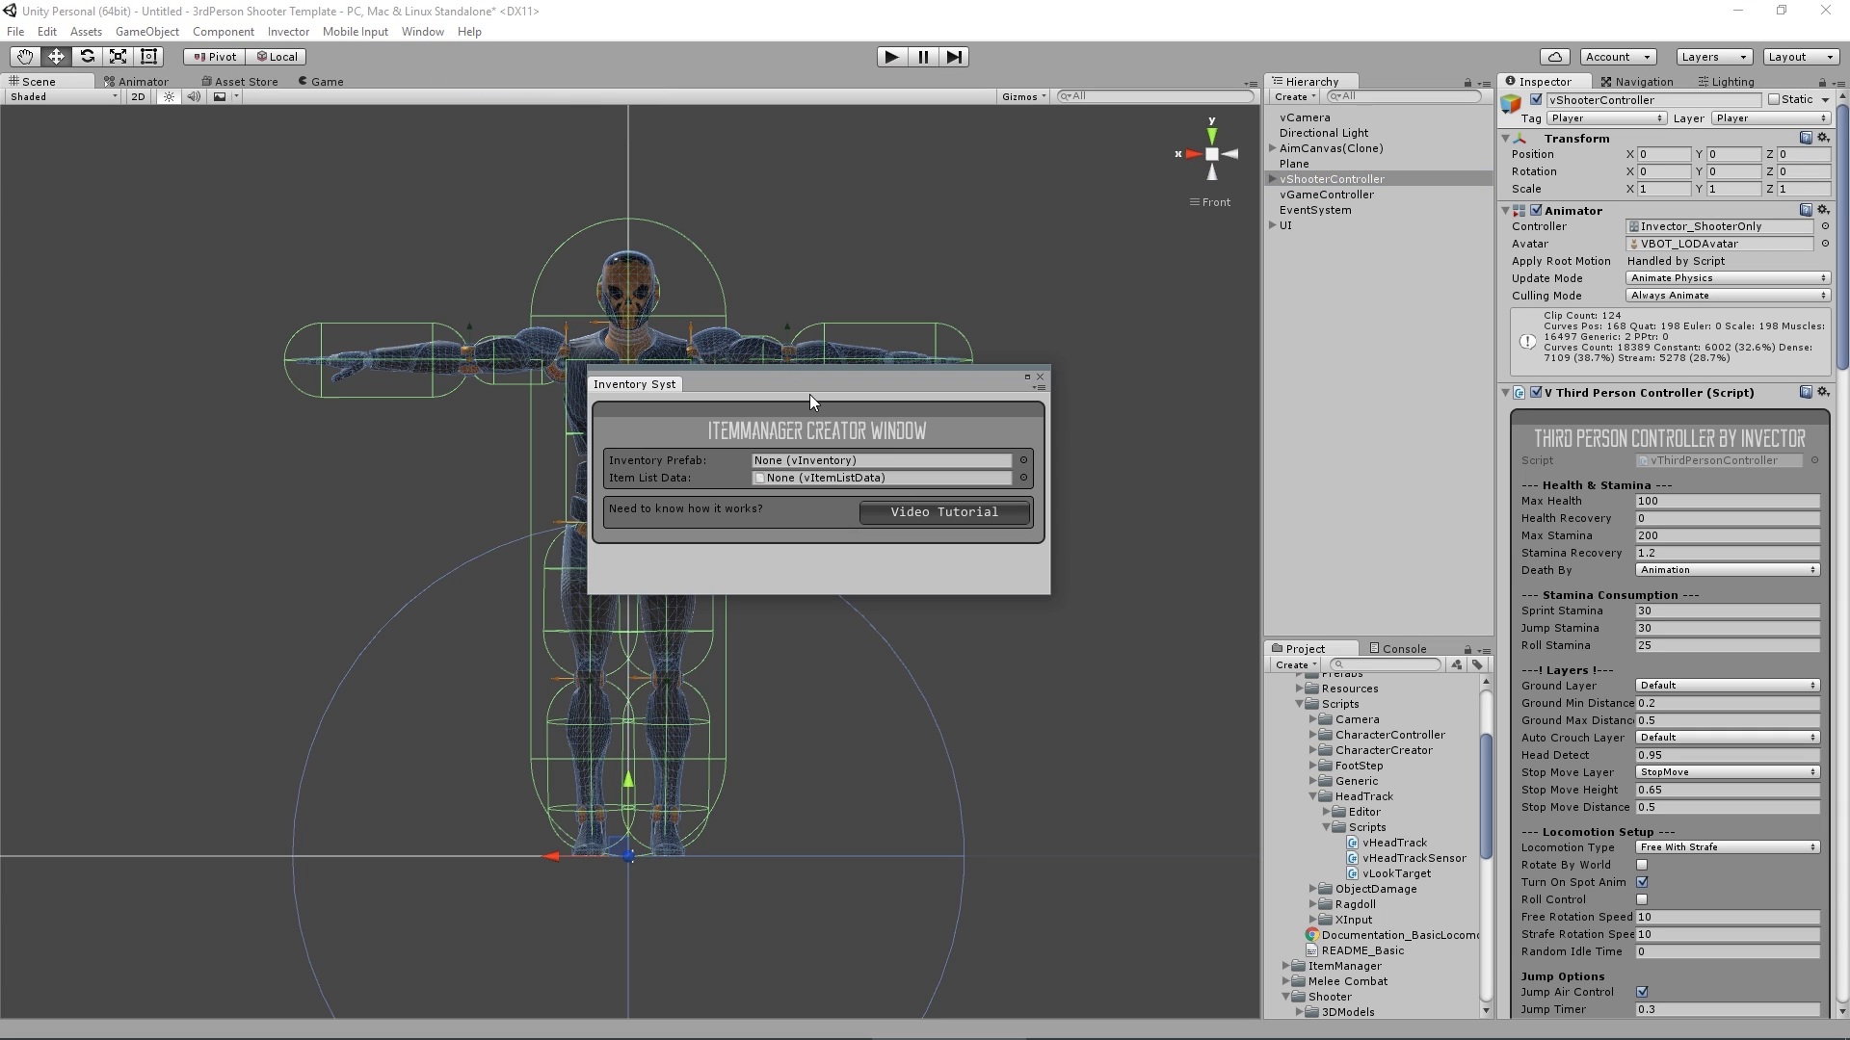
# Assign the Inventory_Shooter prefab from the ItemManager Prefabs folder as the inventory prefab
pyautogui.scroll(3, 1273, 698)
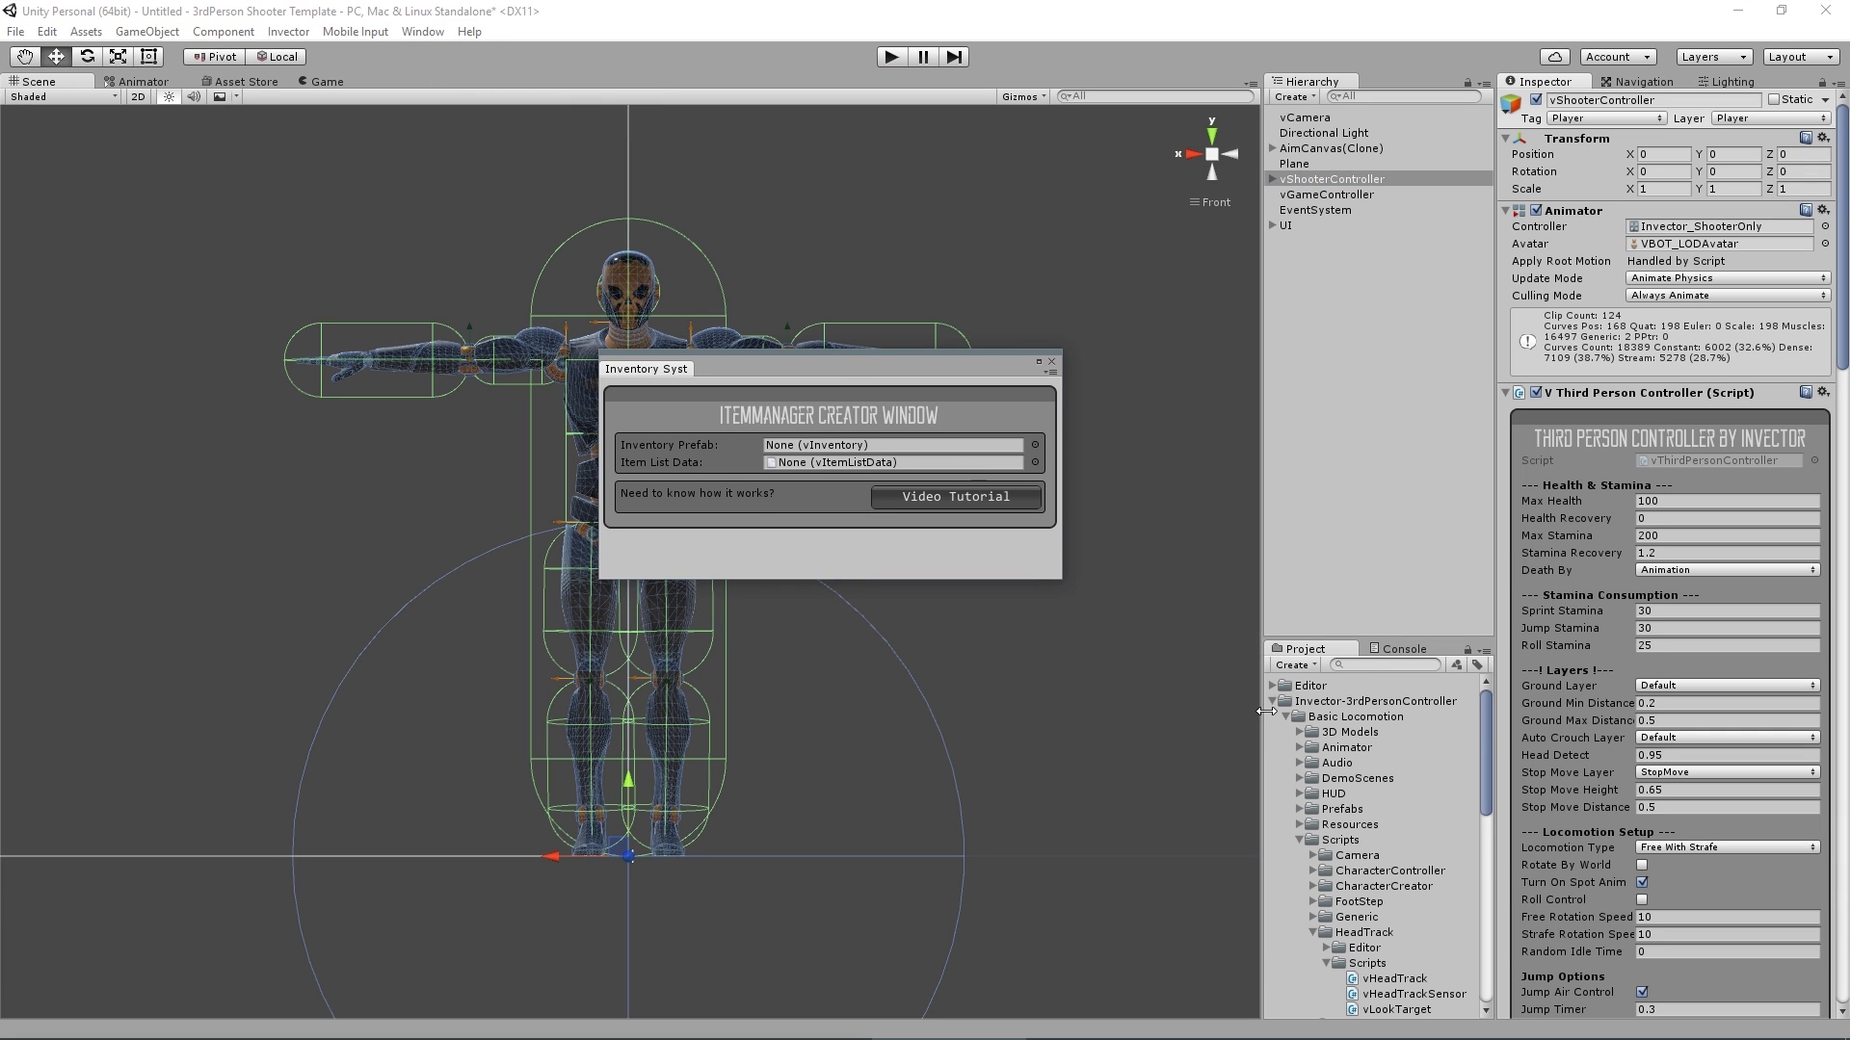
pyautogui.click(1287, 716)
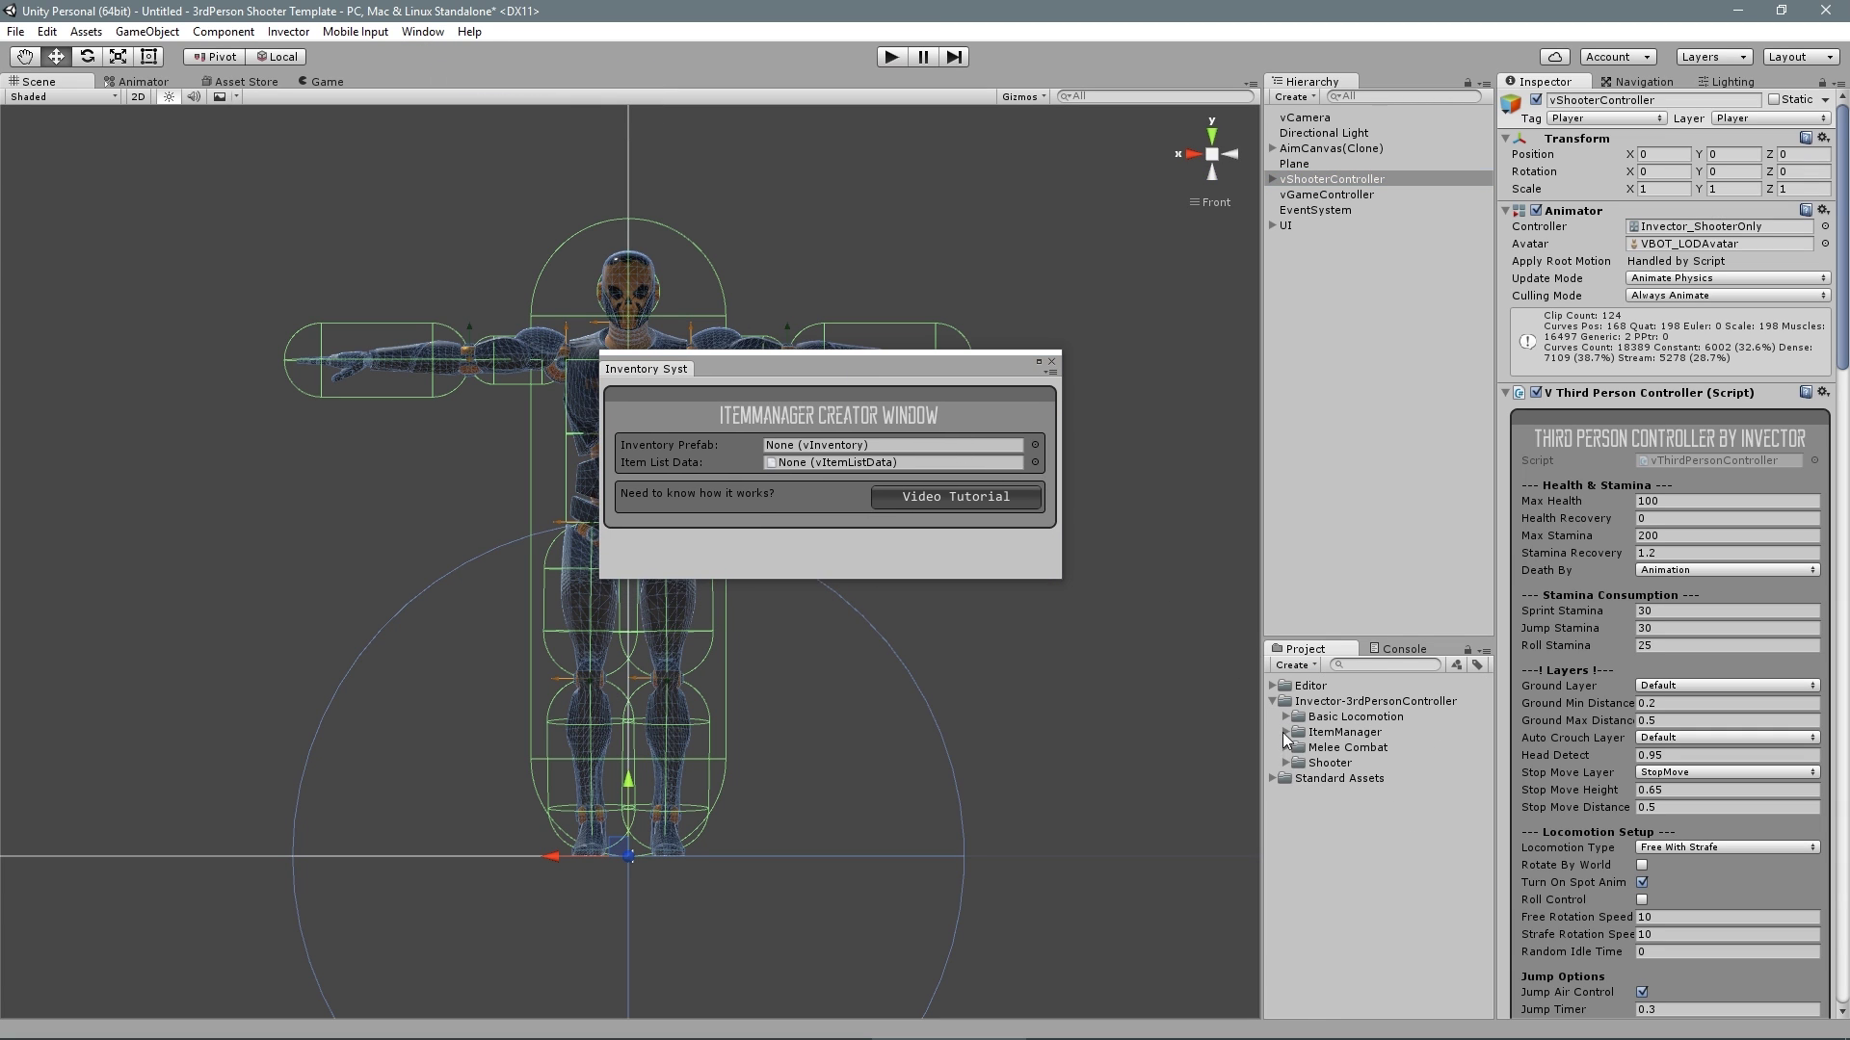
pyautogui.click(1286, 733)
pyautogui.click(1299, 792)
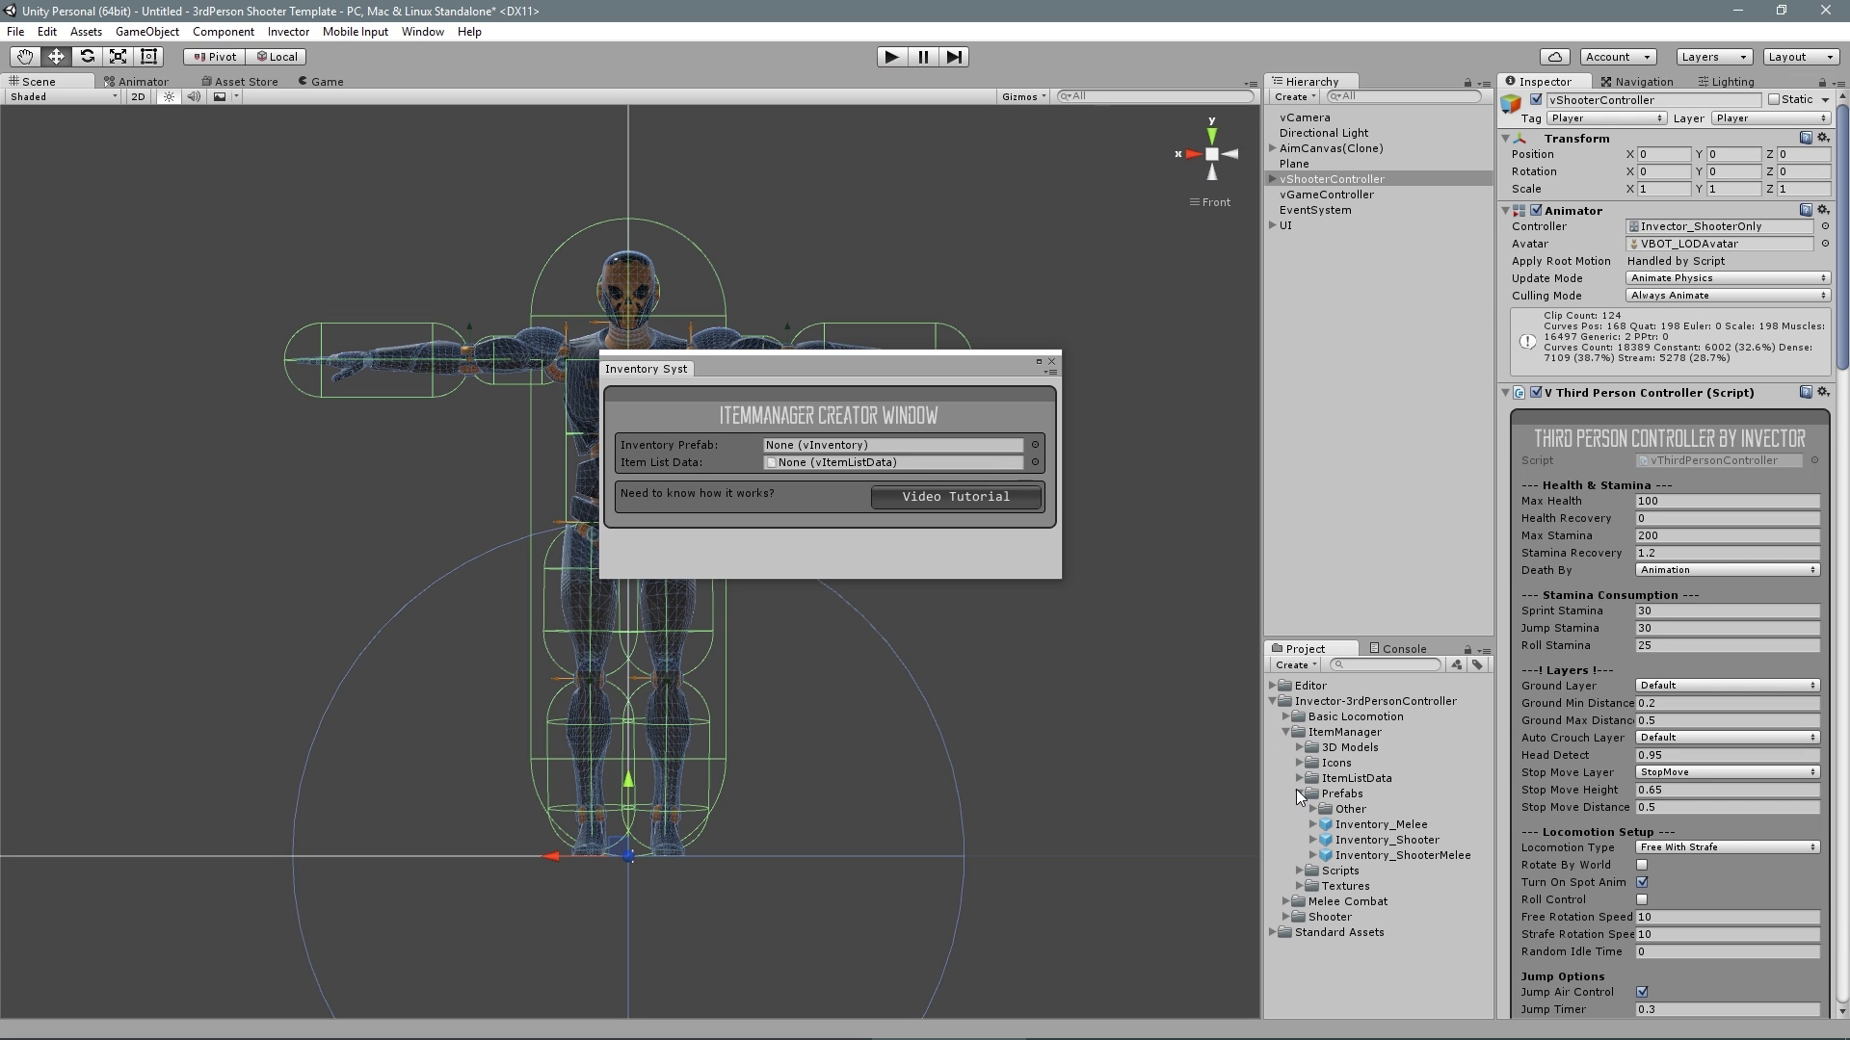
pyautogui.click(1406, 845)
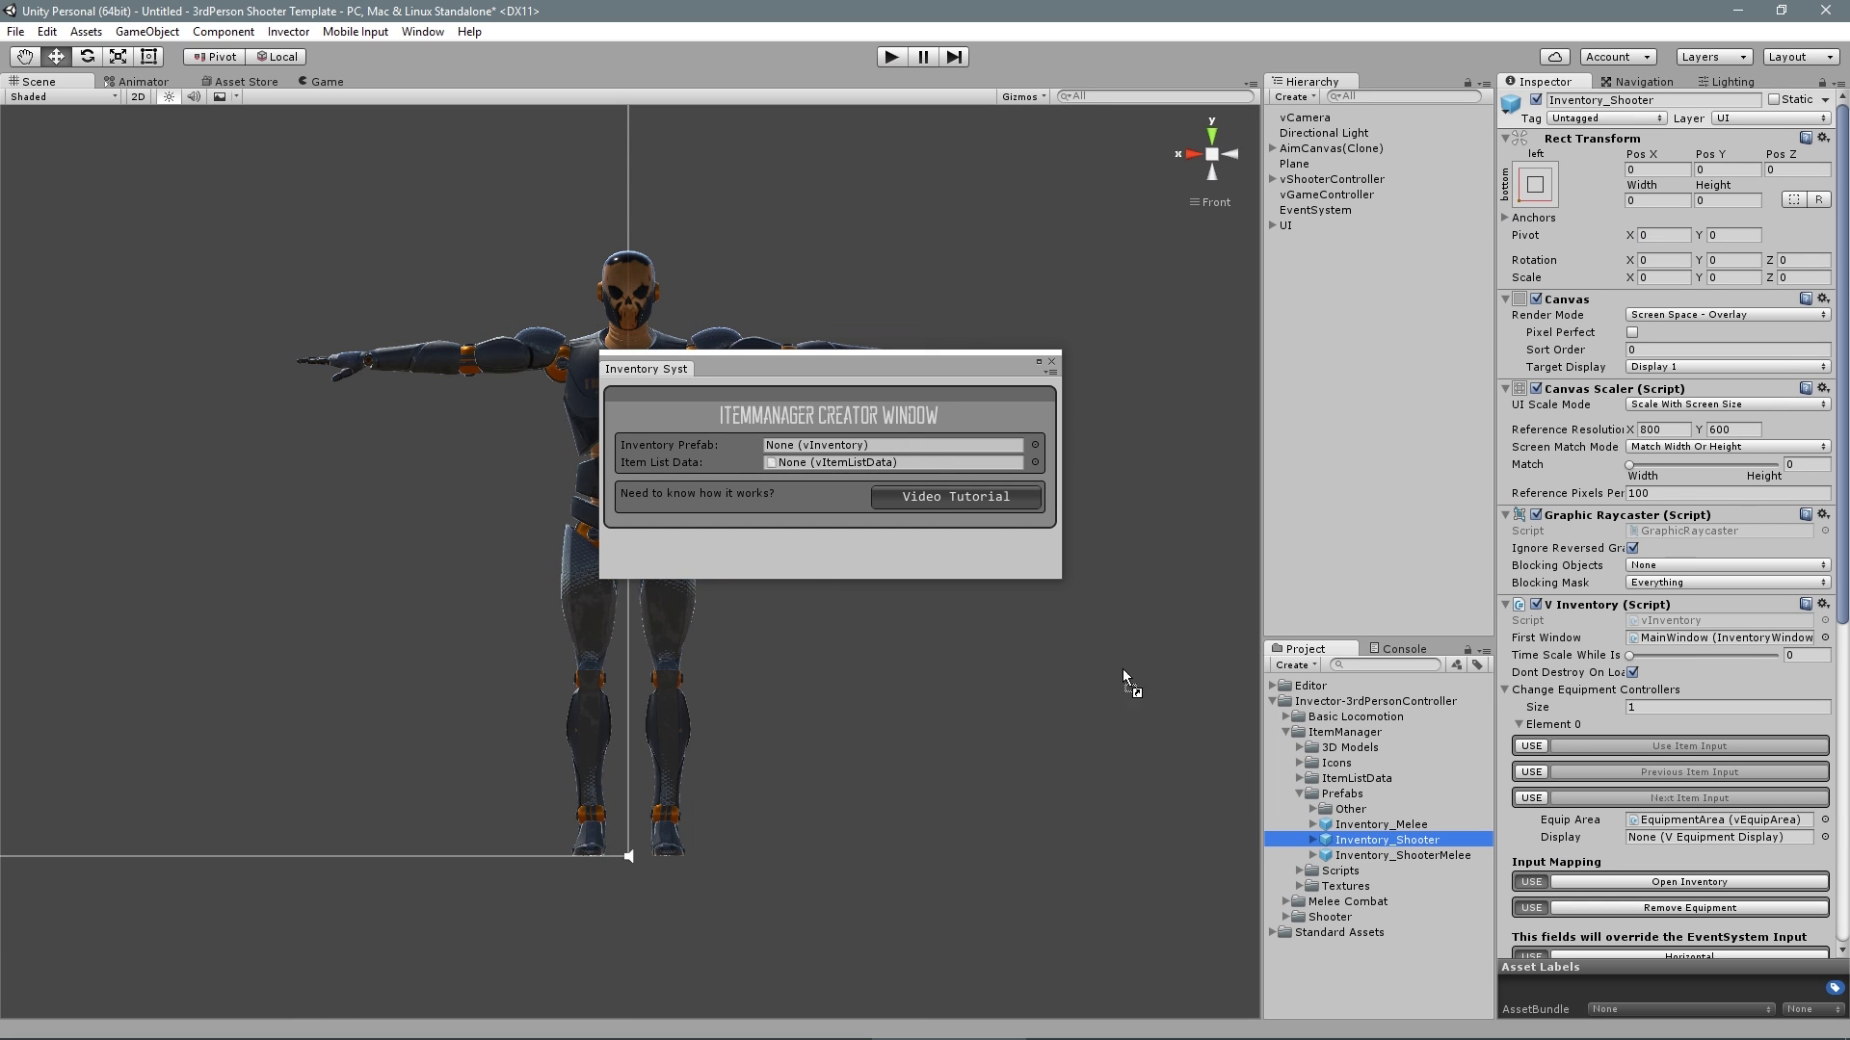
pyautogui.moveTo(1091, 655); pyautogui.dragTo(910, 448)
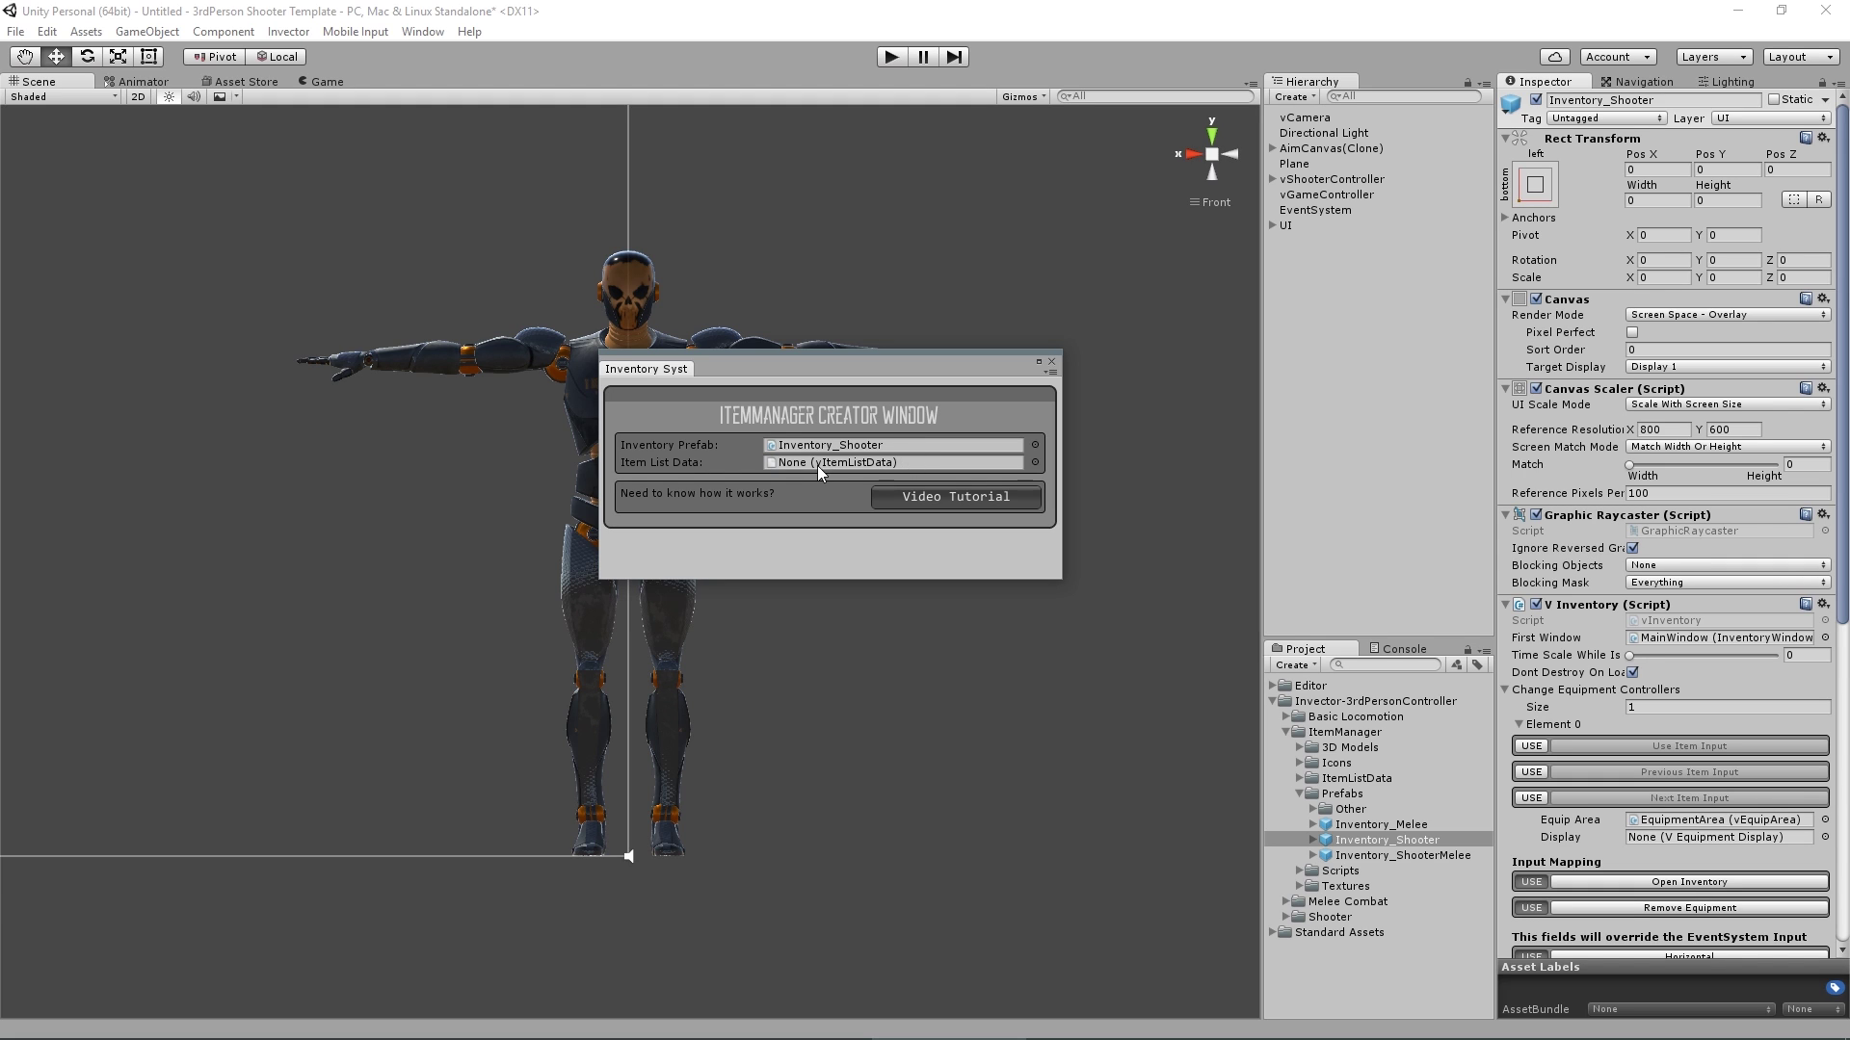
# Set the item list data to vShooterMelee_ItemListData and create the item manager on vShooterController
pyautogui.click(1035, 462)
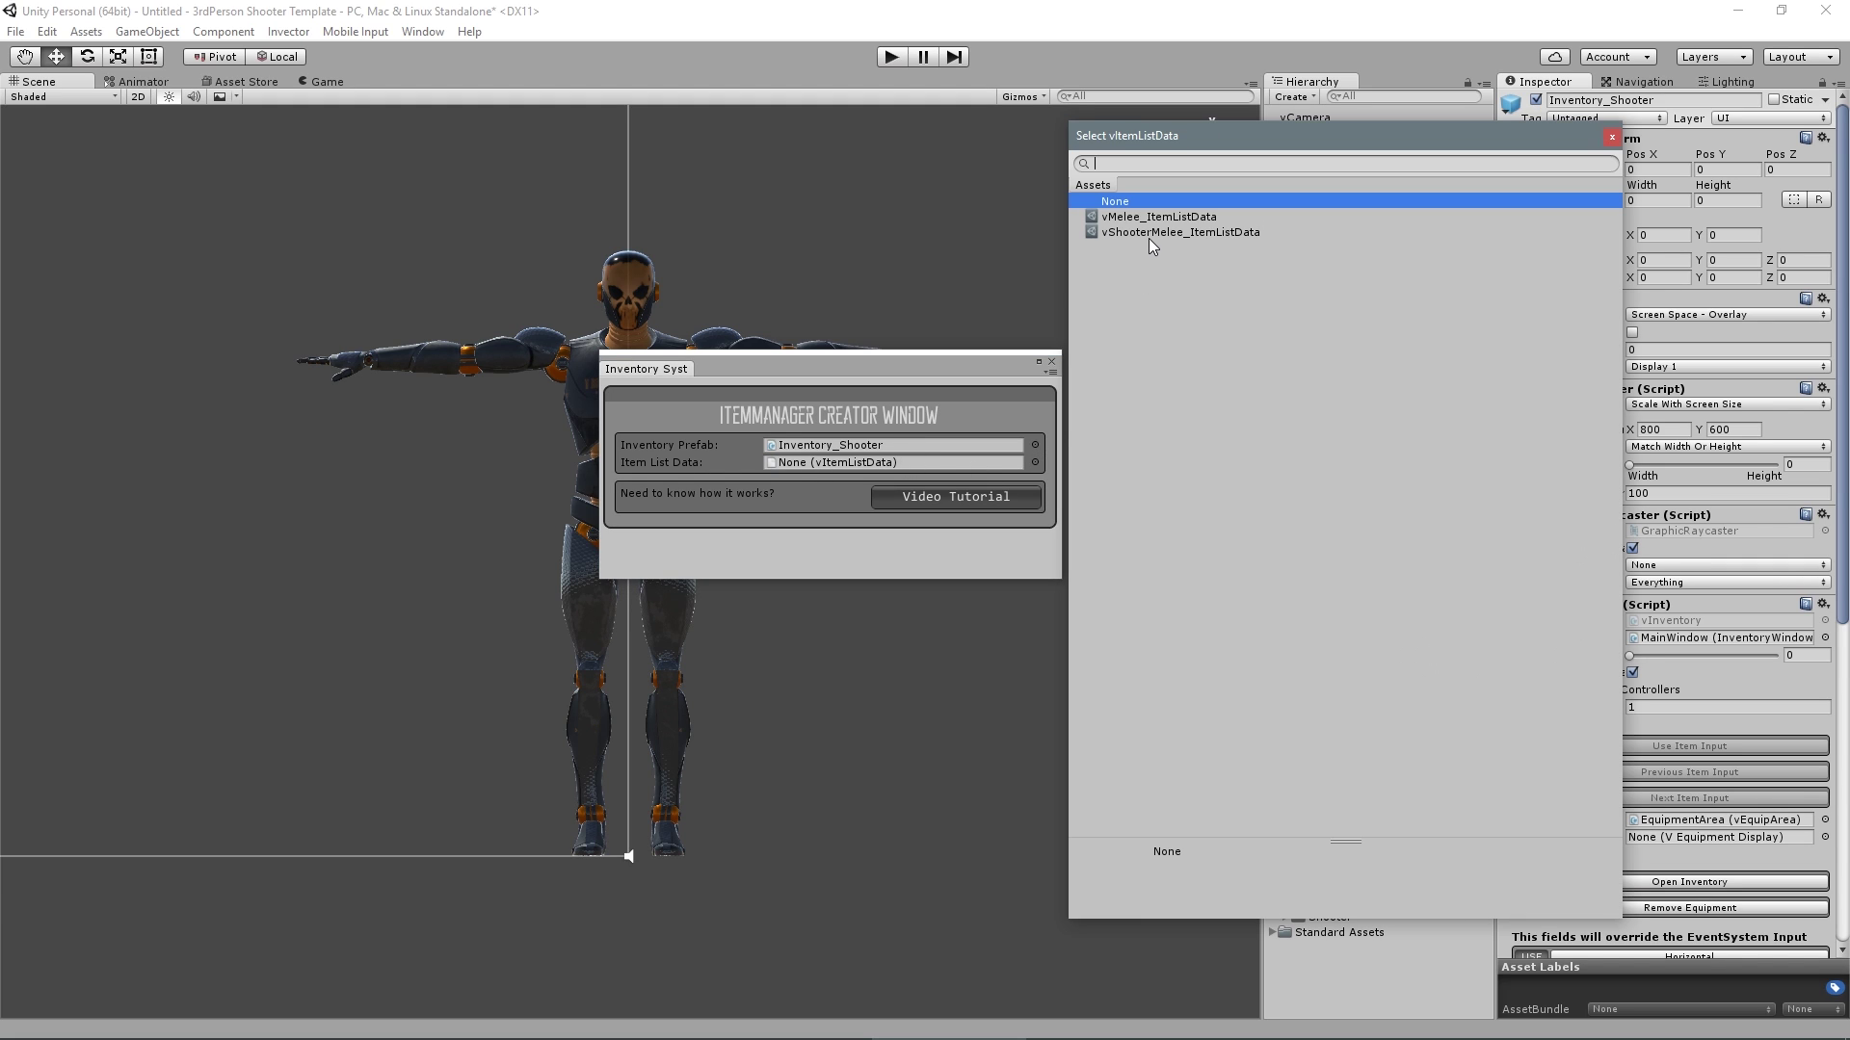
pyautogui.click(1152, 231)
pyautogui.doubleClick(1175, 236)
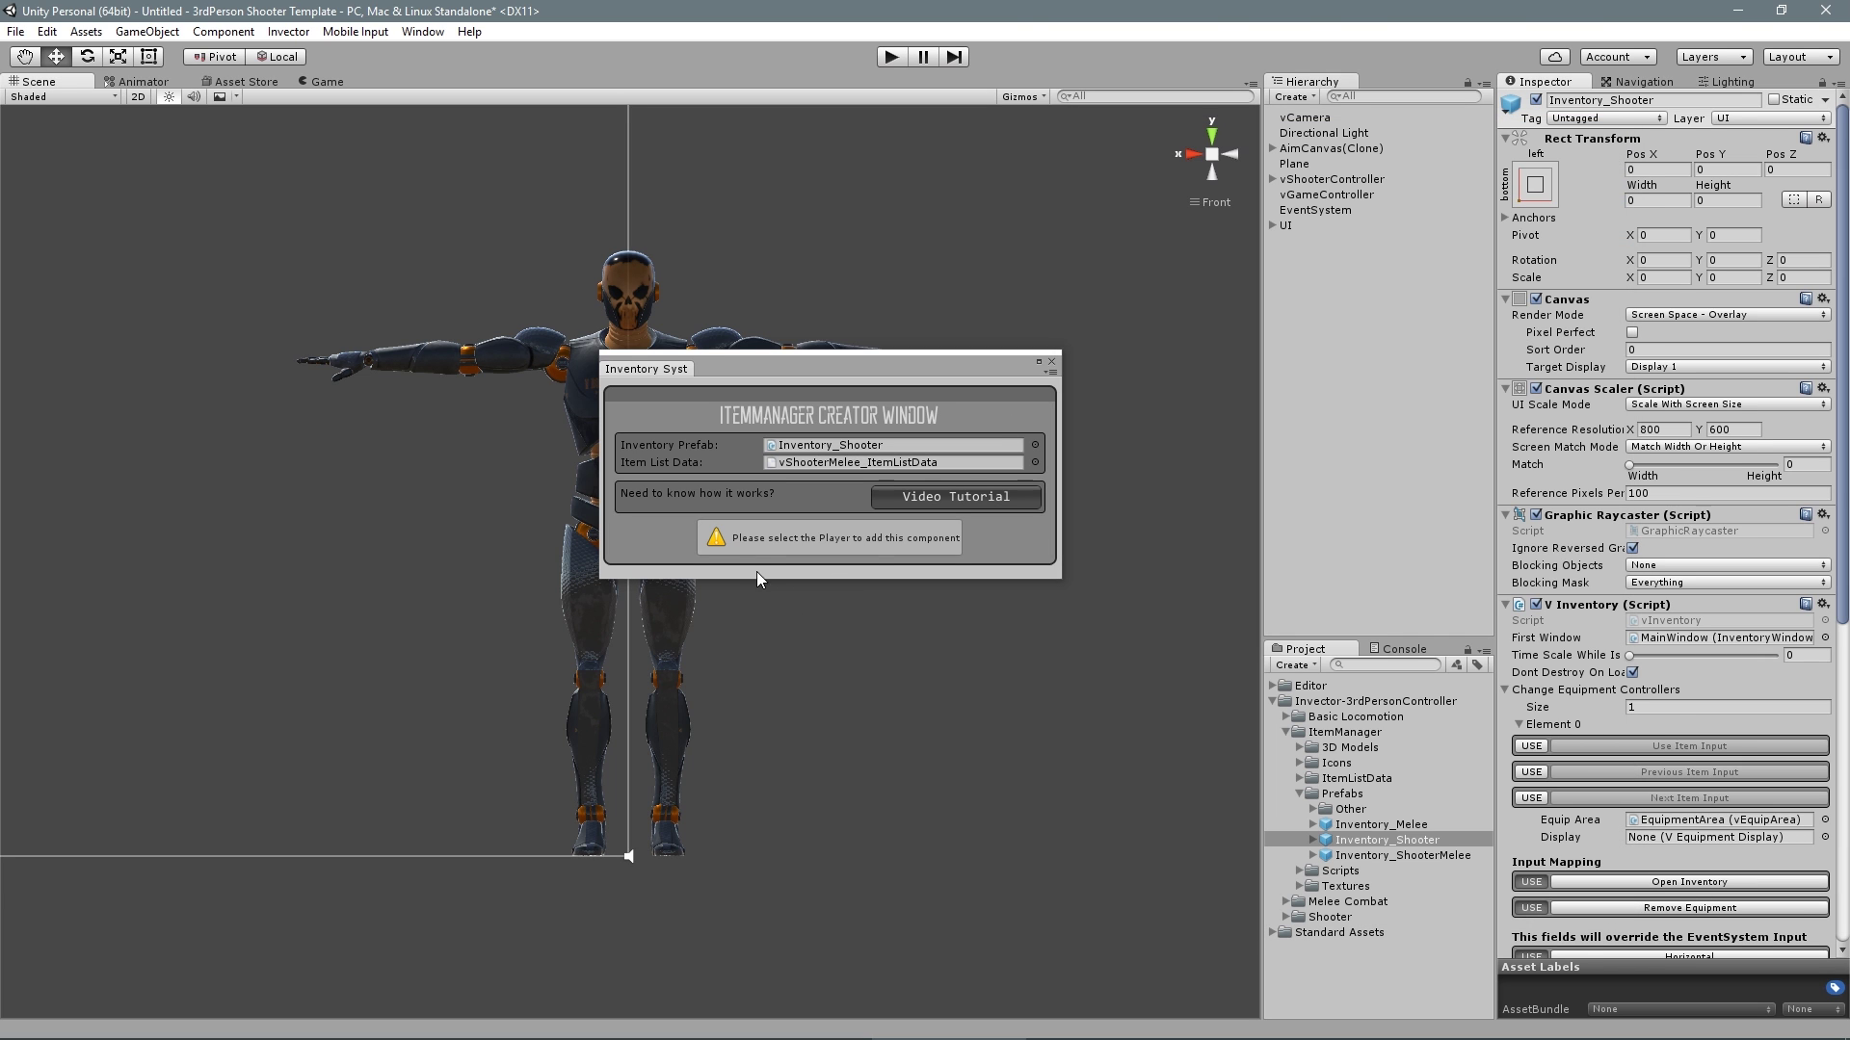
pyautogui.click(1303, 181)
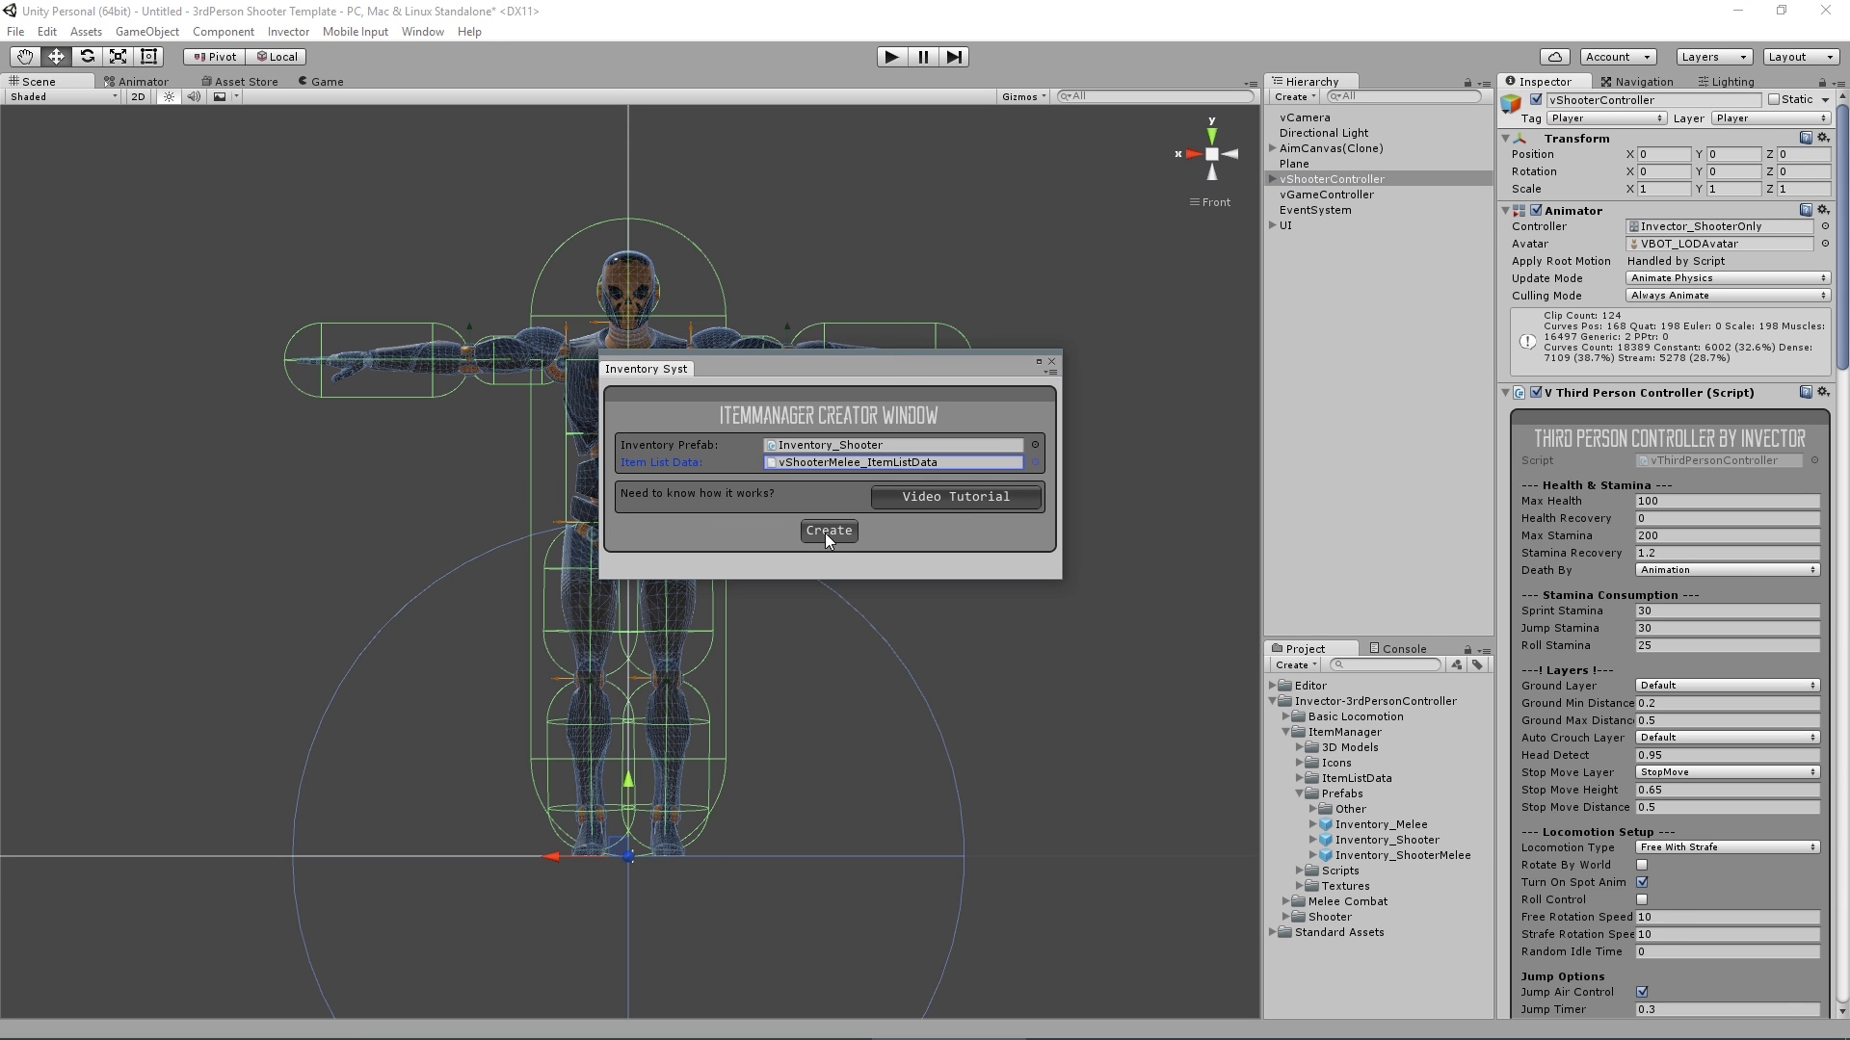
pyautogui.click(829, 530)
# Set the Item Manager's items filter to two elements, Shooter and Ammo, and add the Handgun as a start item
pyautogui.moveTo(1846, 306); pyautogui.dragTo(1846, 996)
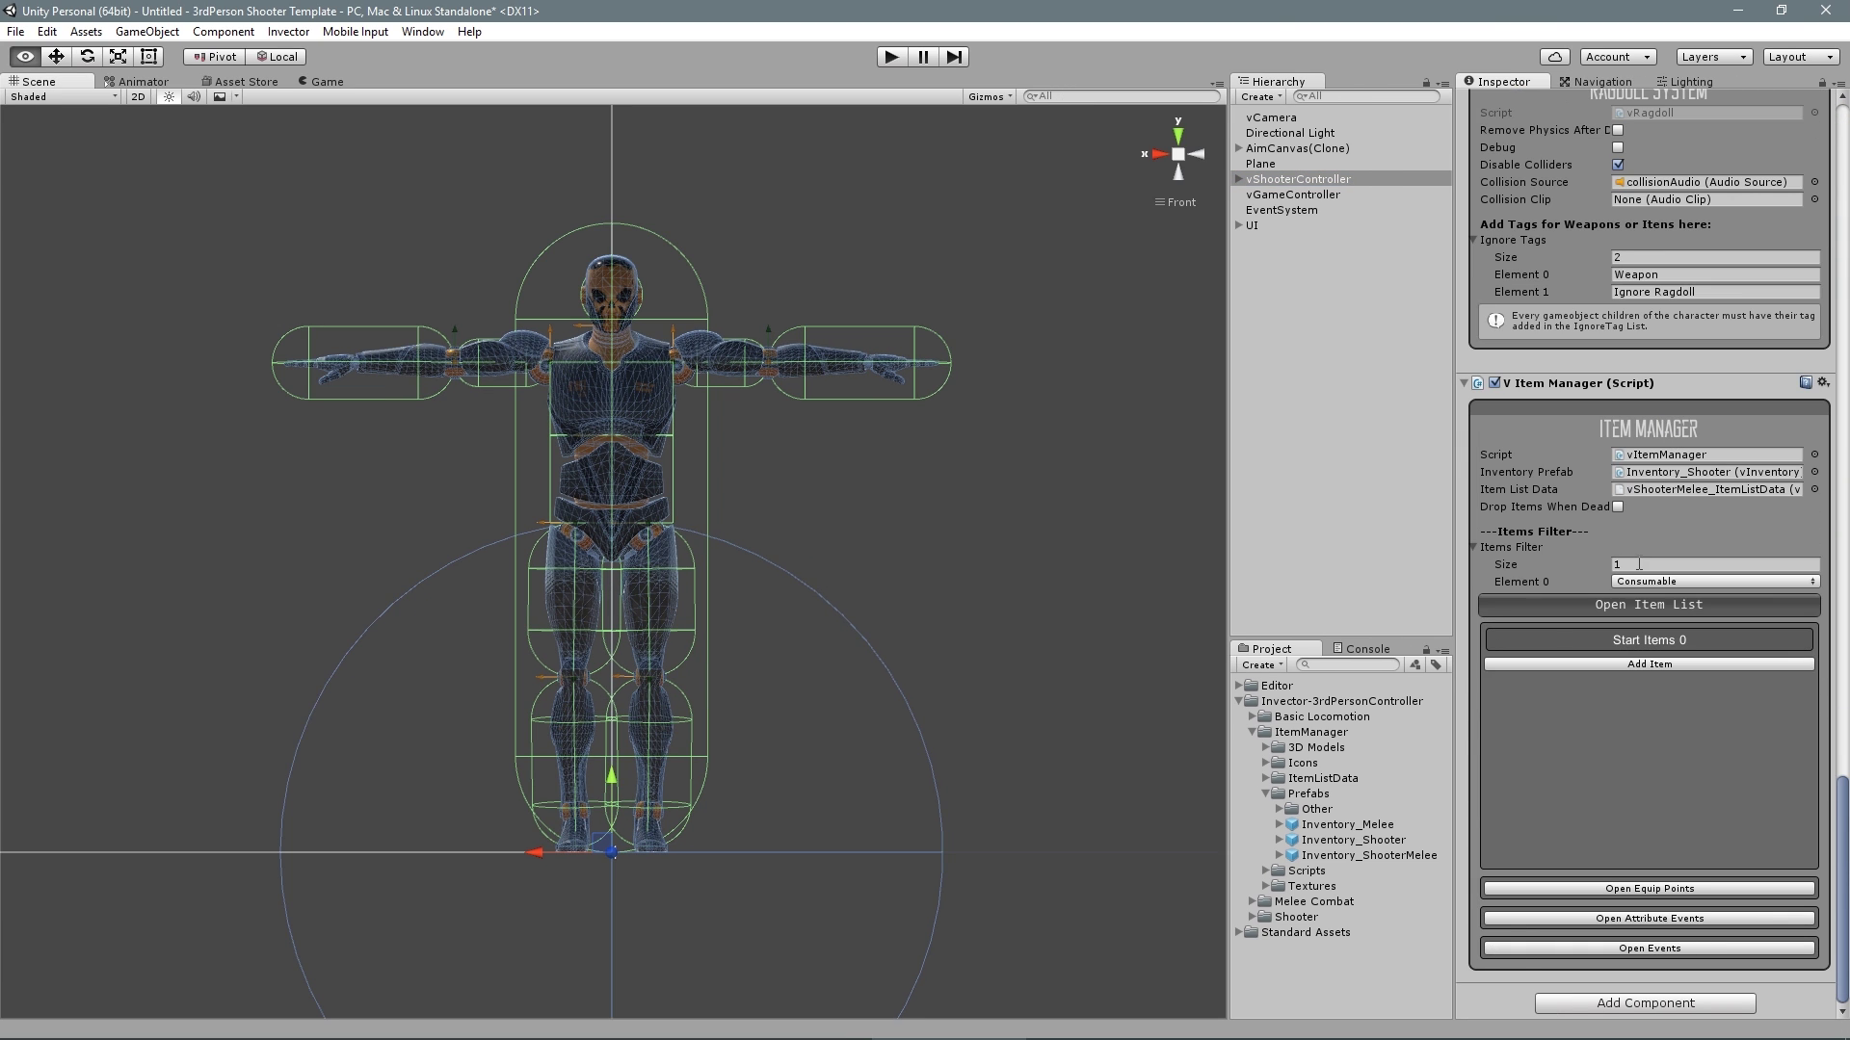
pyautogui.write('2')
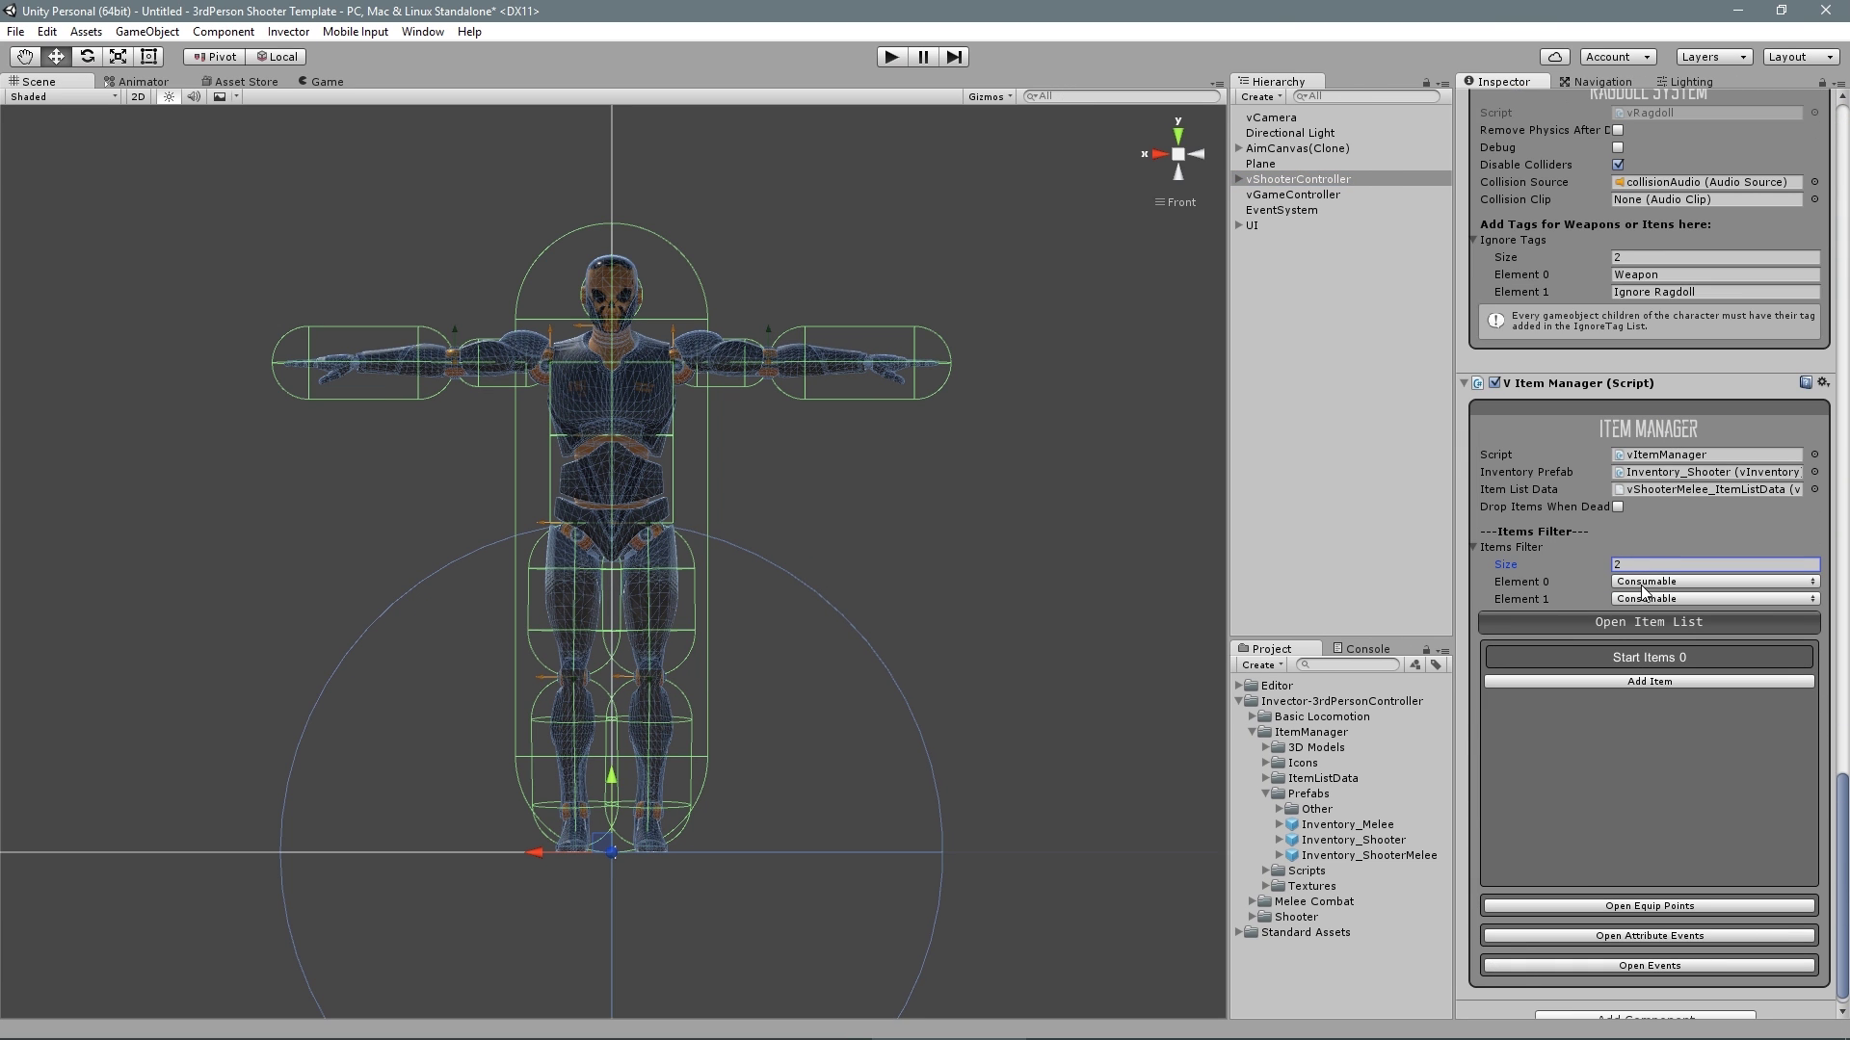
pyautogui.click(1643, 582)
pyautogui.click(1652, 640)
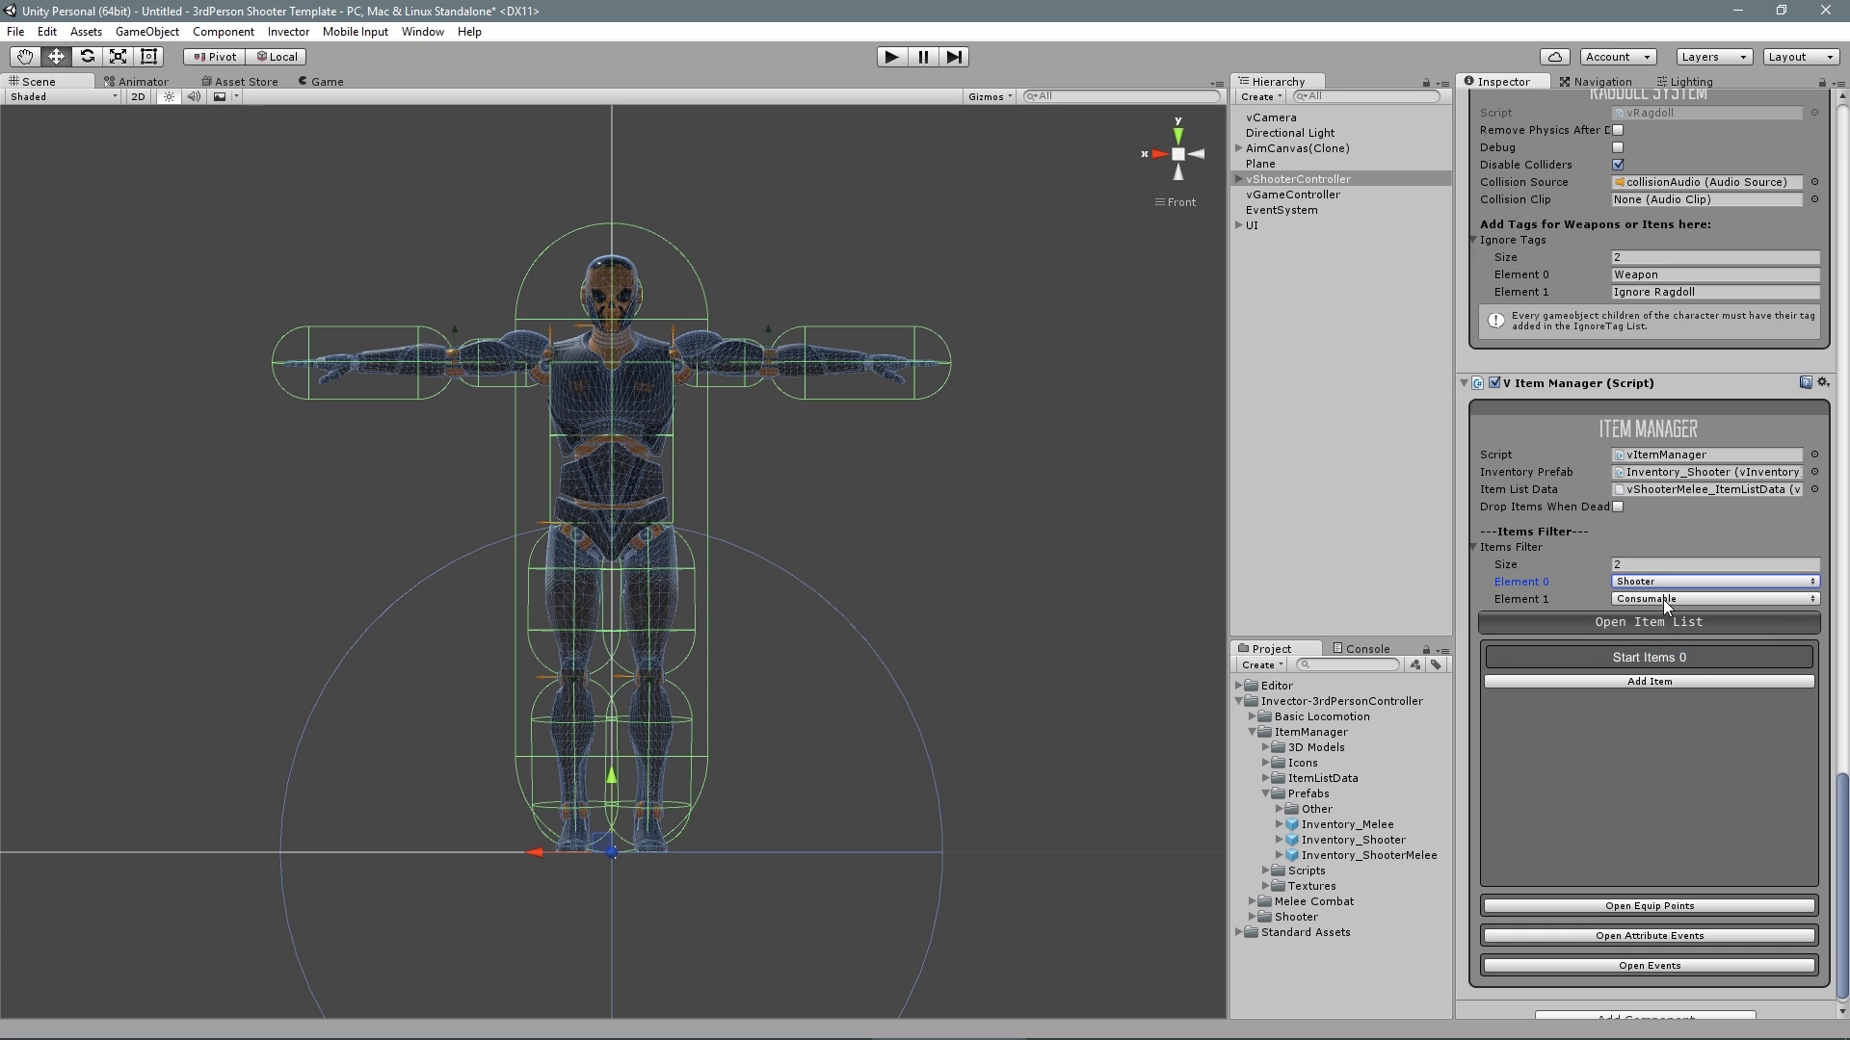
pyautogui.click(1667, 599)
pyautogui.click(1668, 685)
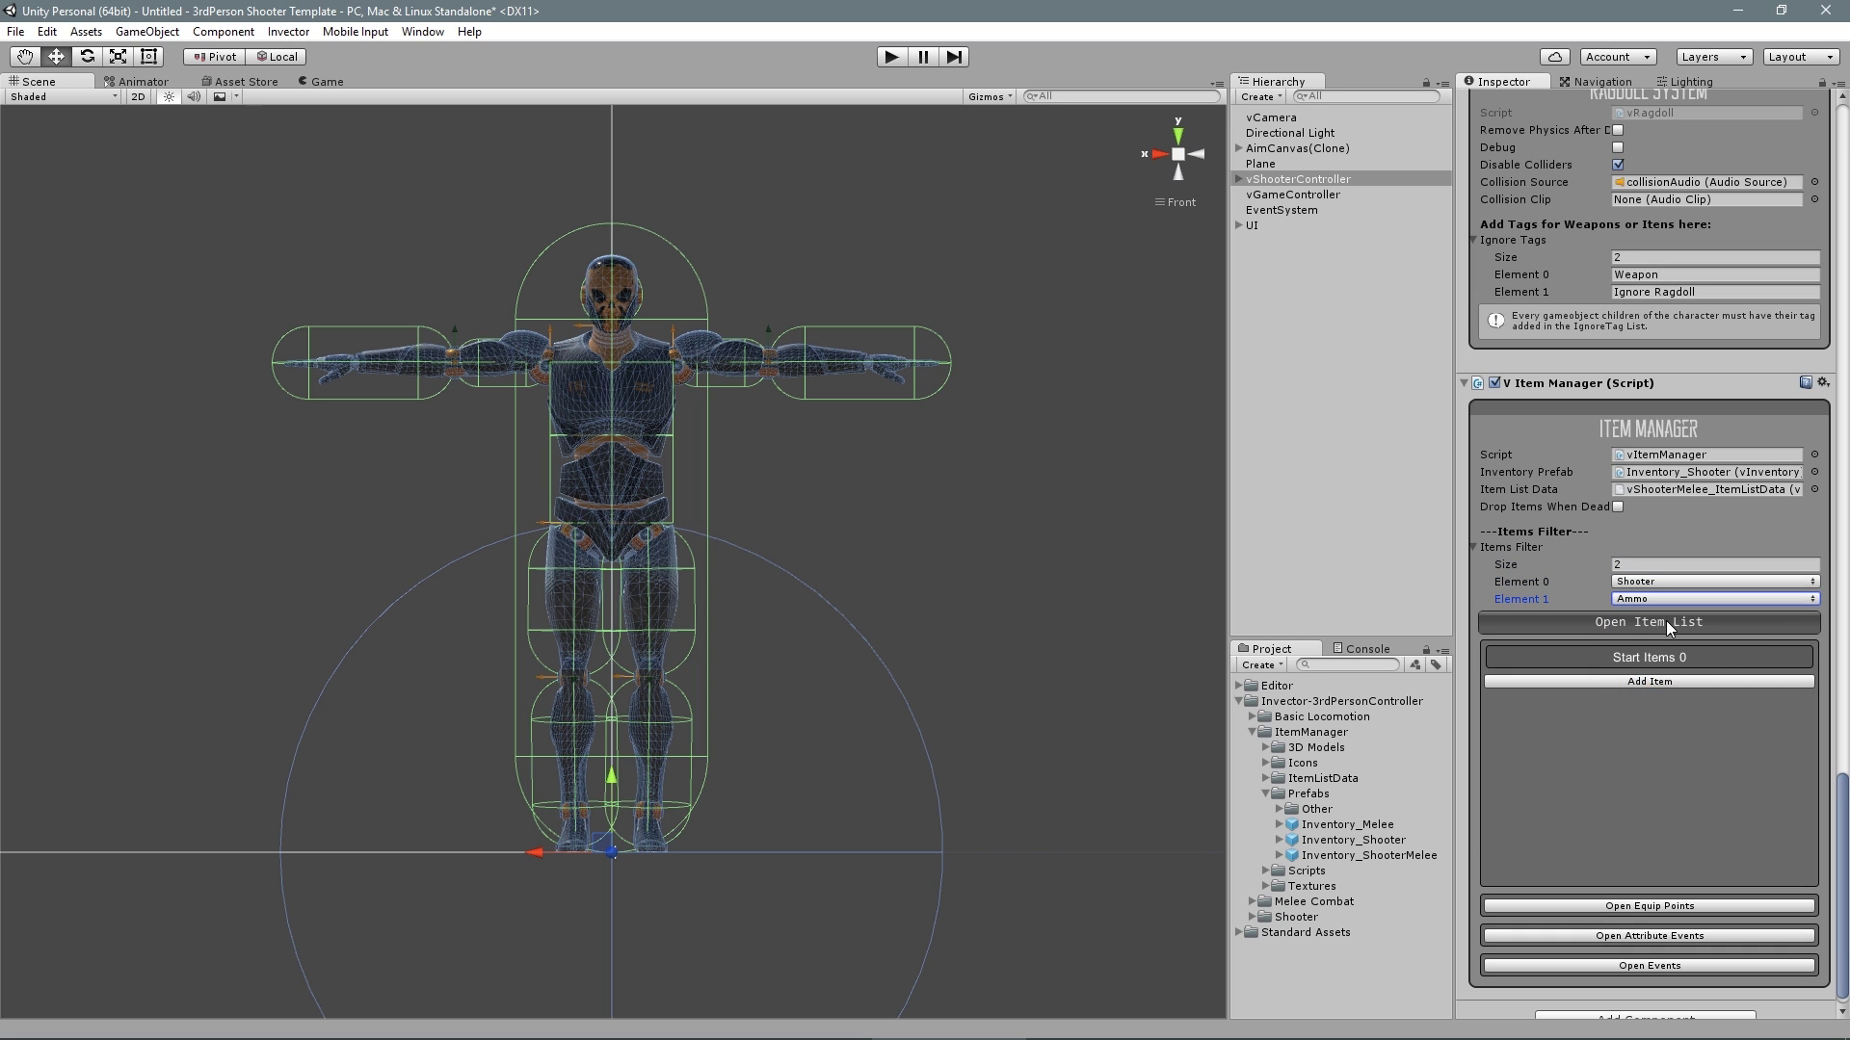
pyautogui.click(1649, 681)
pyautogui.click(1660, 689)
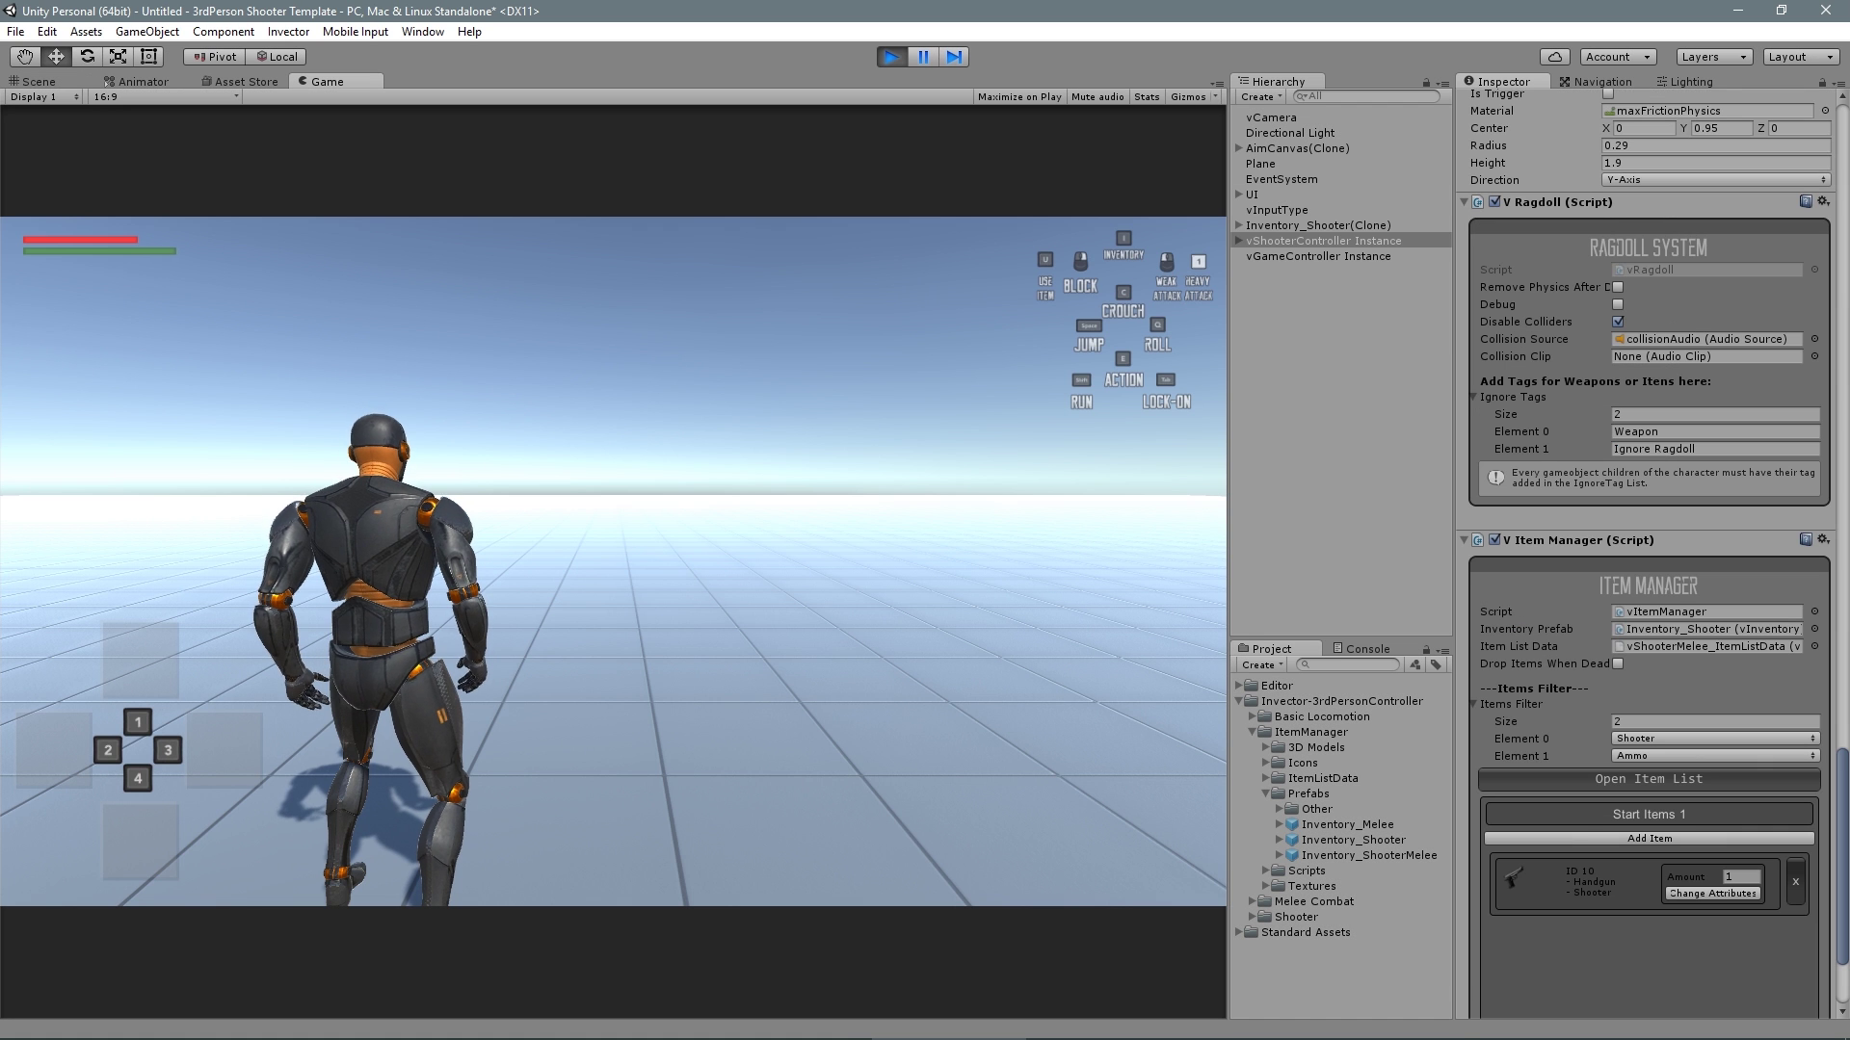
# In play mode, equip the handgun from the character's weapons inventory and close the inventory
pyautogui.press('i')
pyautogui.press('Return')
pyautogui.press('Return')
pyautogui.press('Return')
pyautogui.press('Escape')
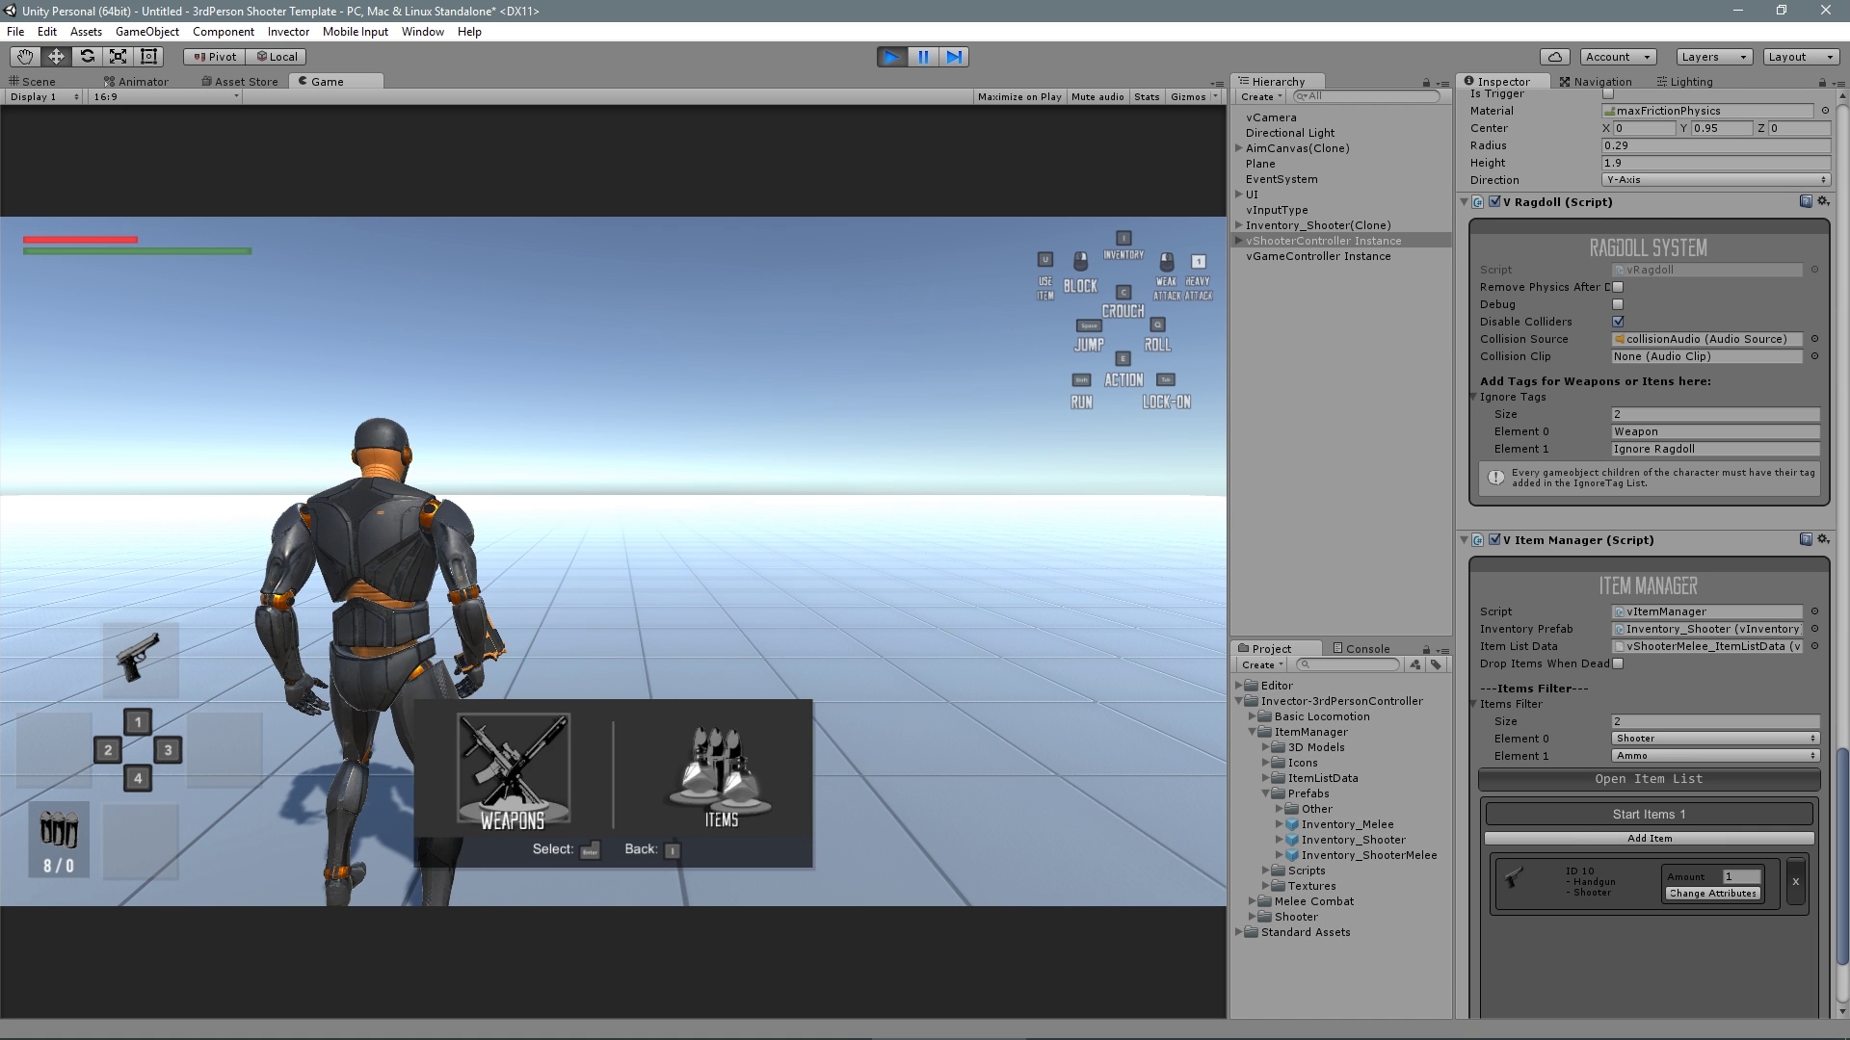
pyautogui.press('Escape')
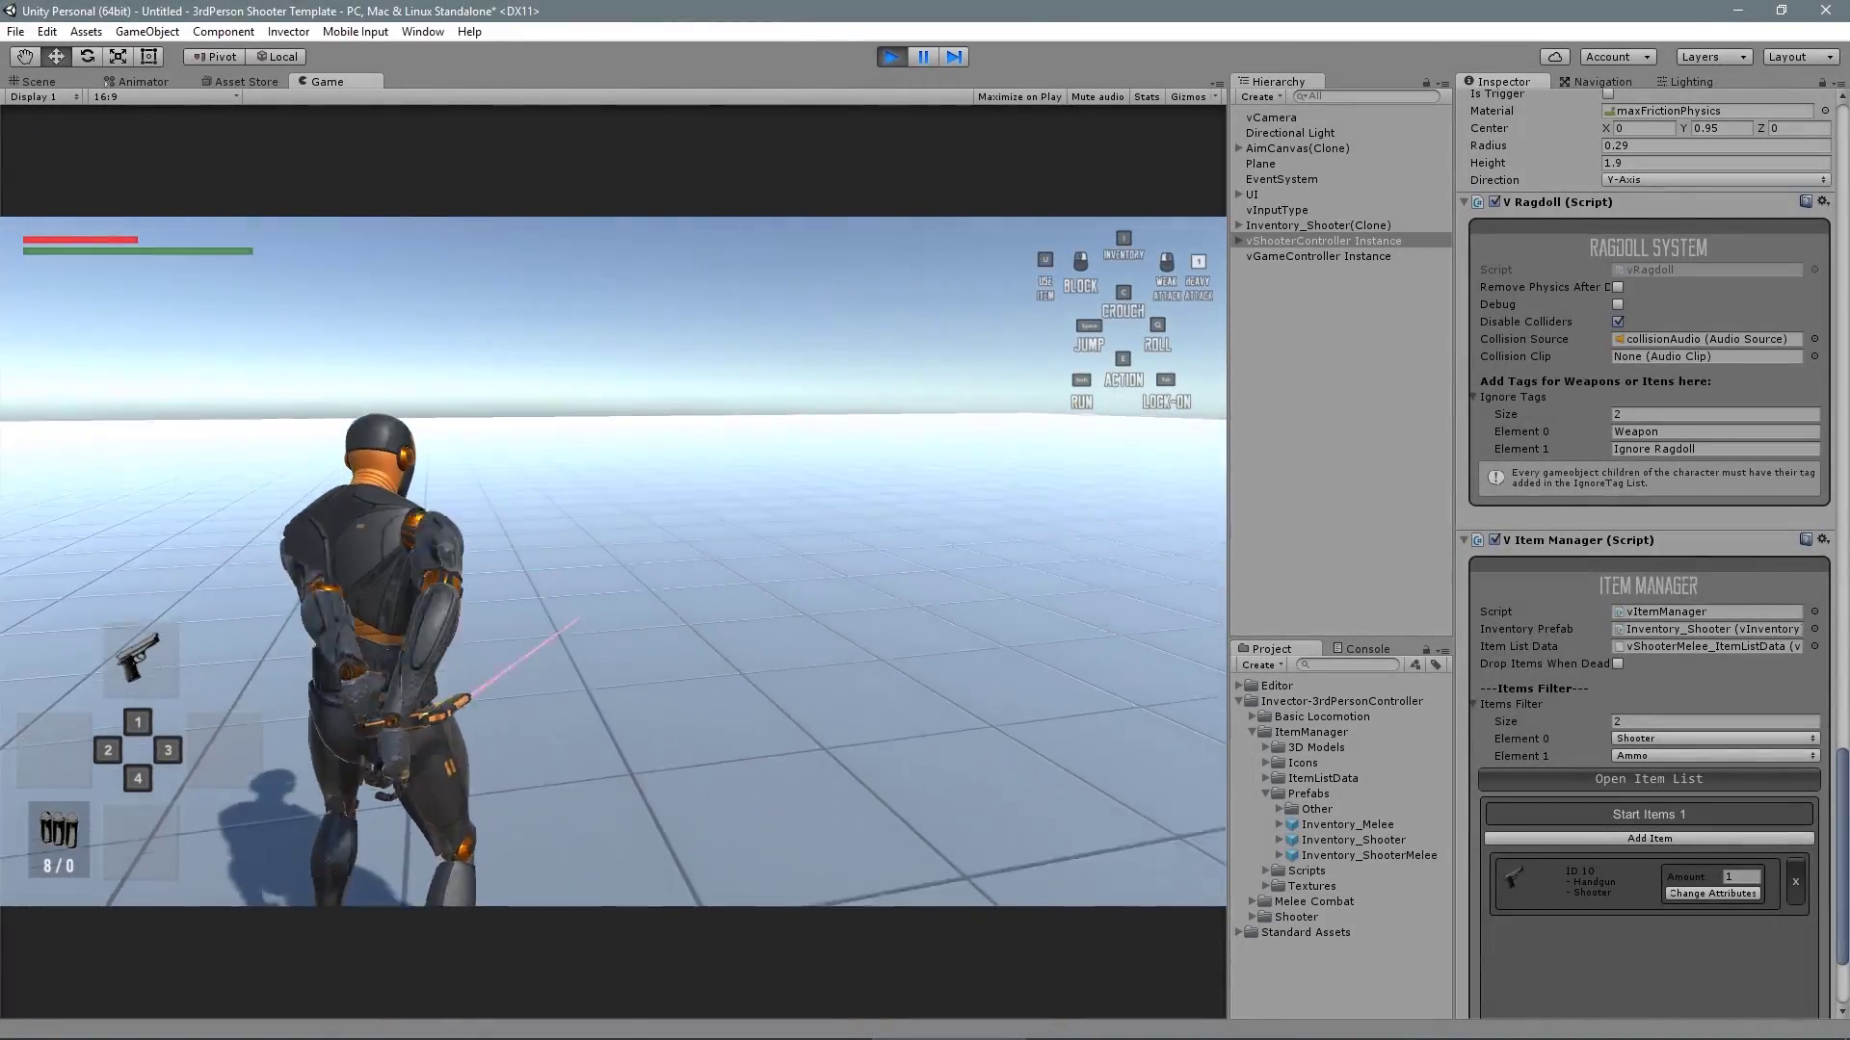
# Return to the Scene view during play and lock the camera and aiming in the Shooter Manager
pyautogui.hotkey('ctrl', '1')
pyautogui.scroll(15, 1657, 653)
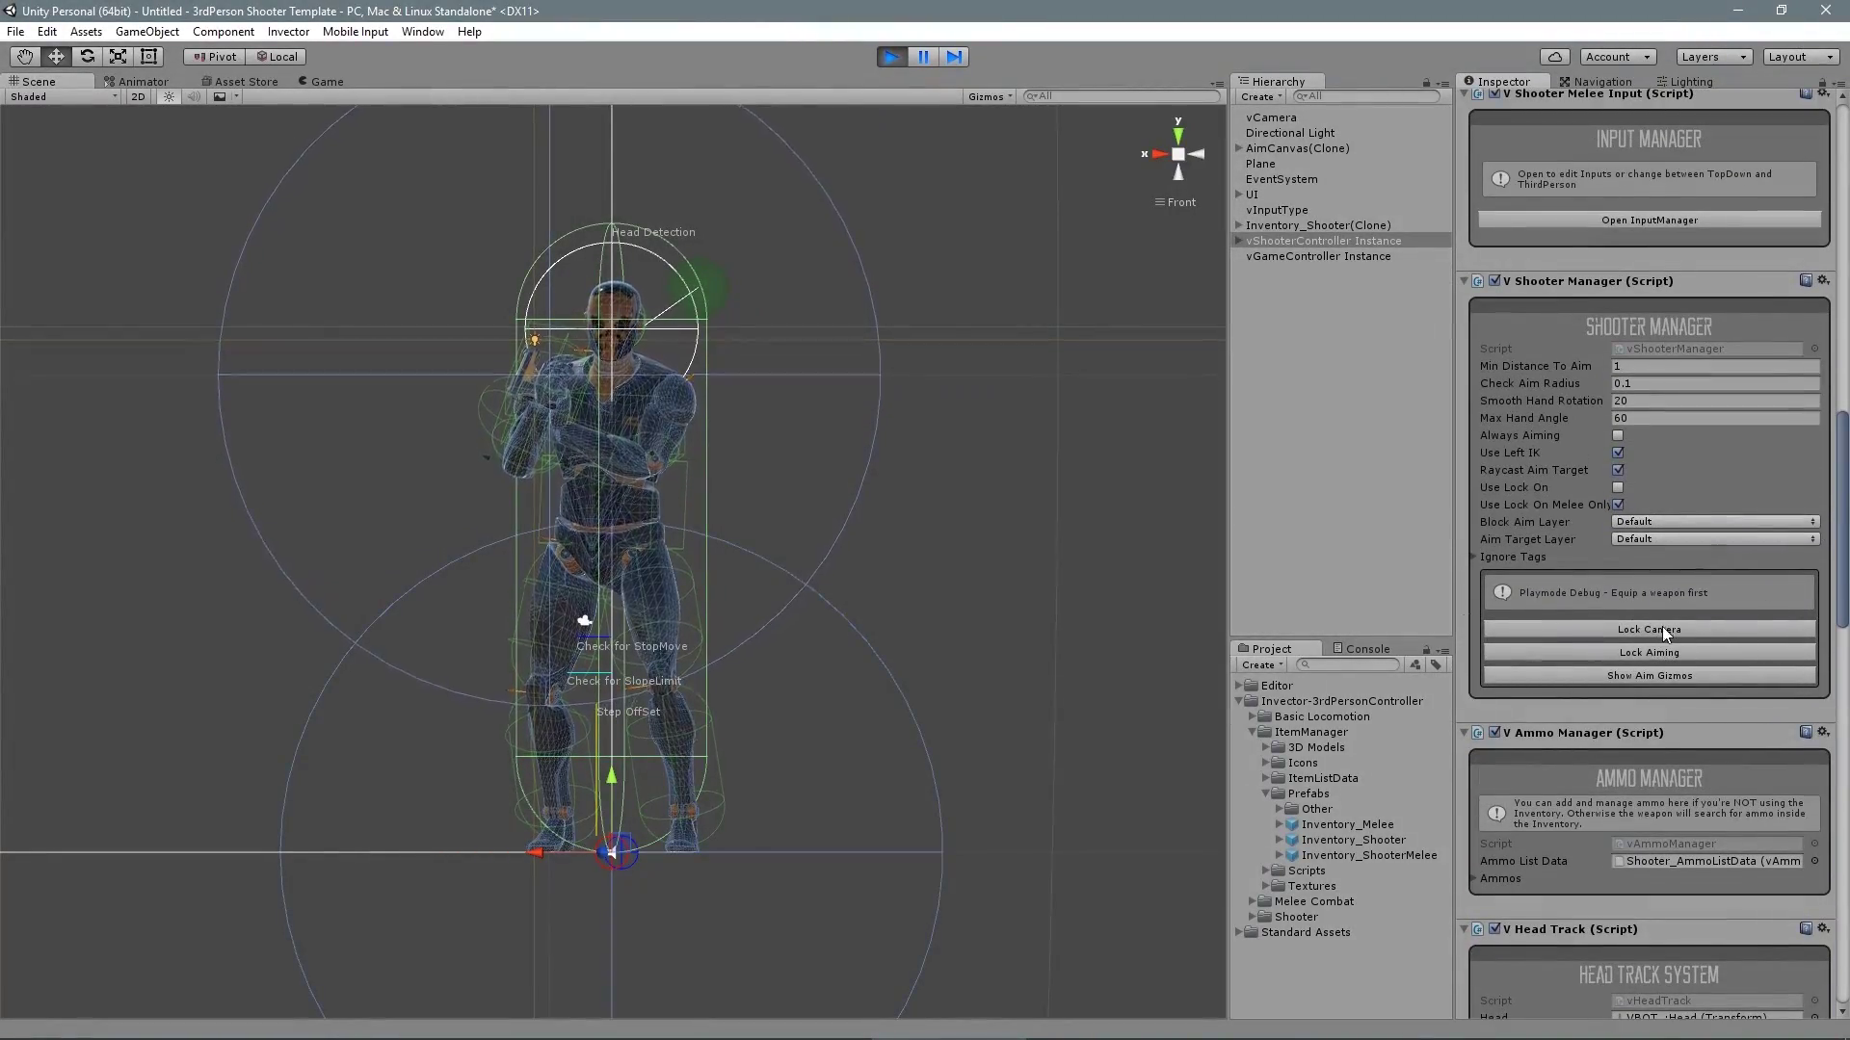
pyautogui.click(1662, 628)
pyautogui.click(1662, 651)
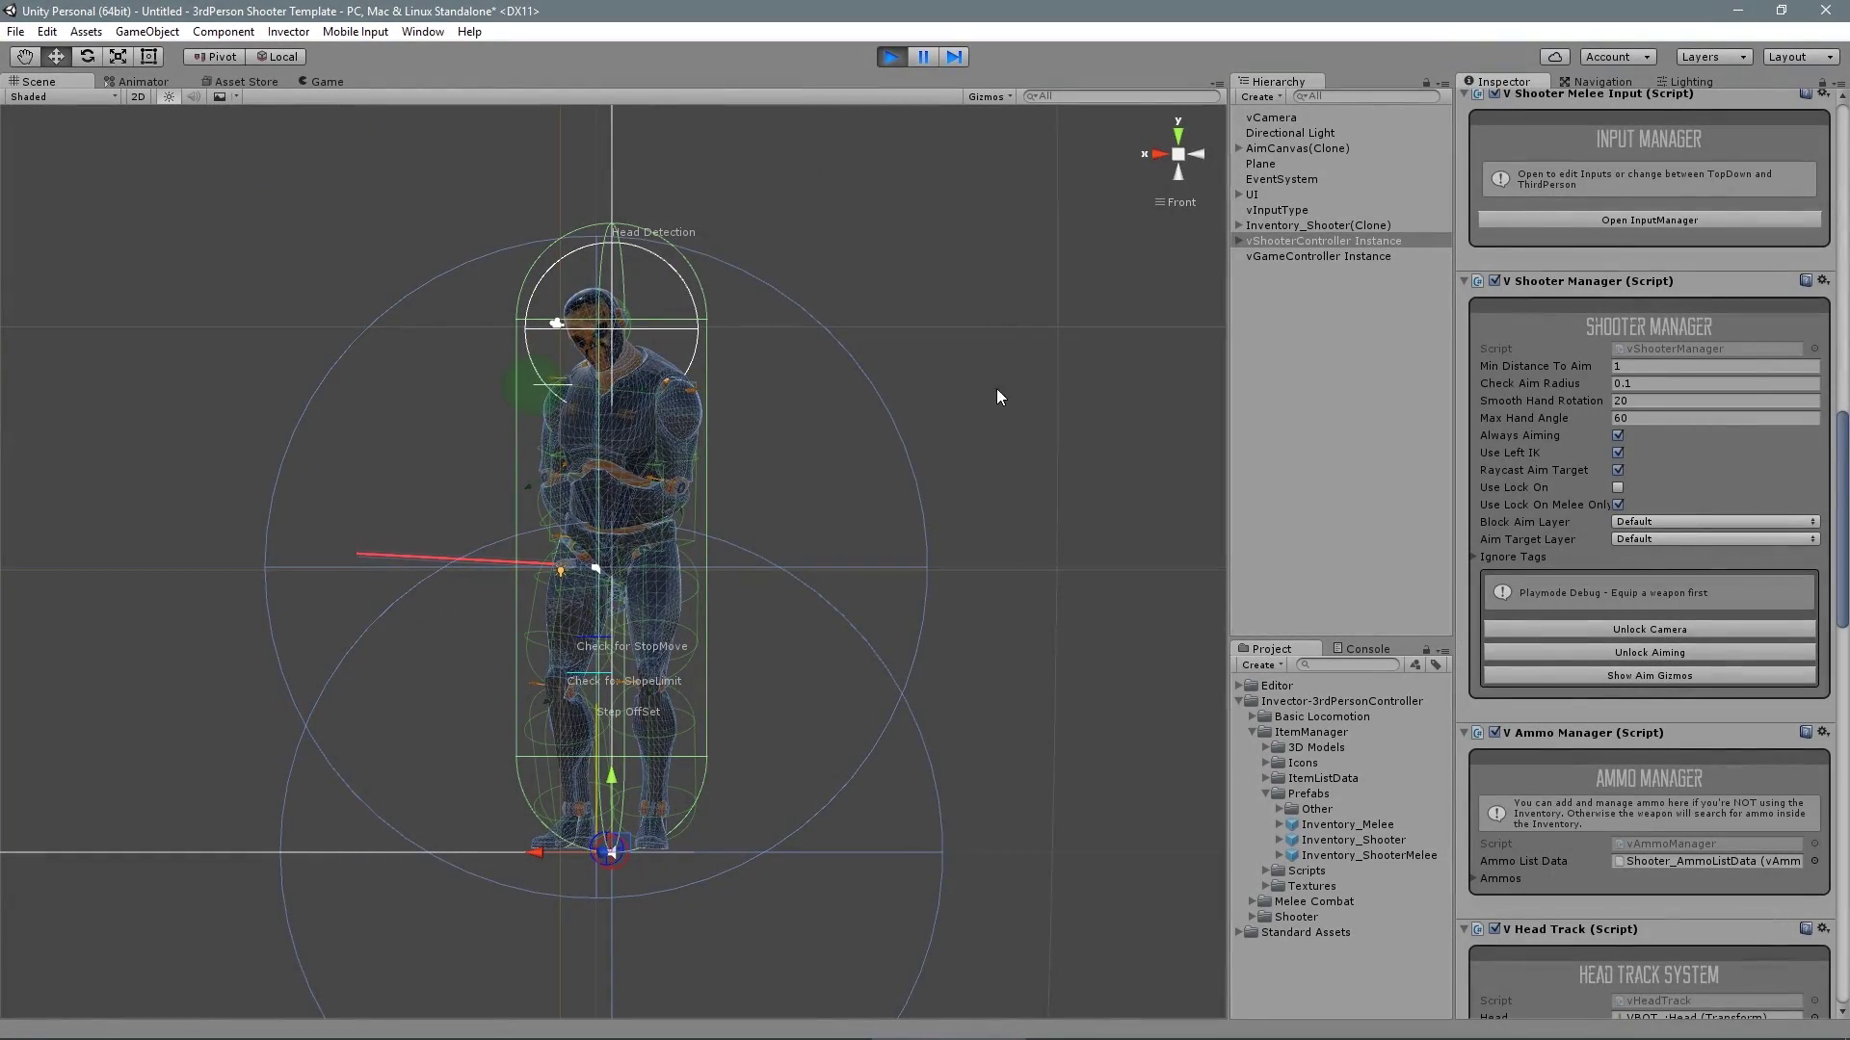
# Select the defaultEquipPoint object that holds the handgun in the character's right hand
pyautogui.keyDown('alt'); pyautogui.moveTo(665, 407); pyautogui.dragTo(888, 454); pyautogui.keyUp('alt')
pyautogui.click(1177, 156)
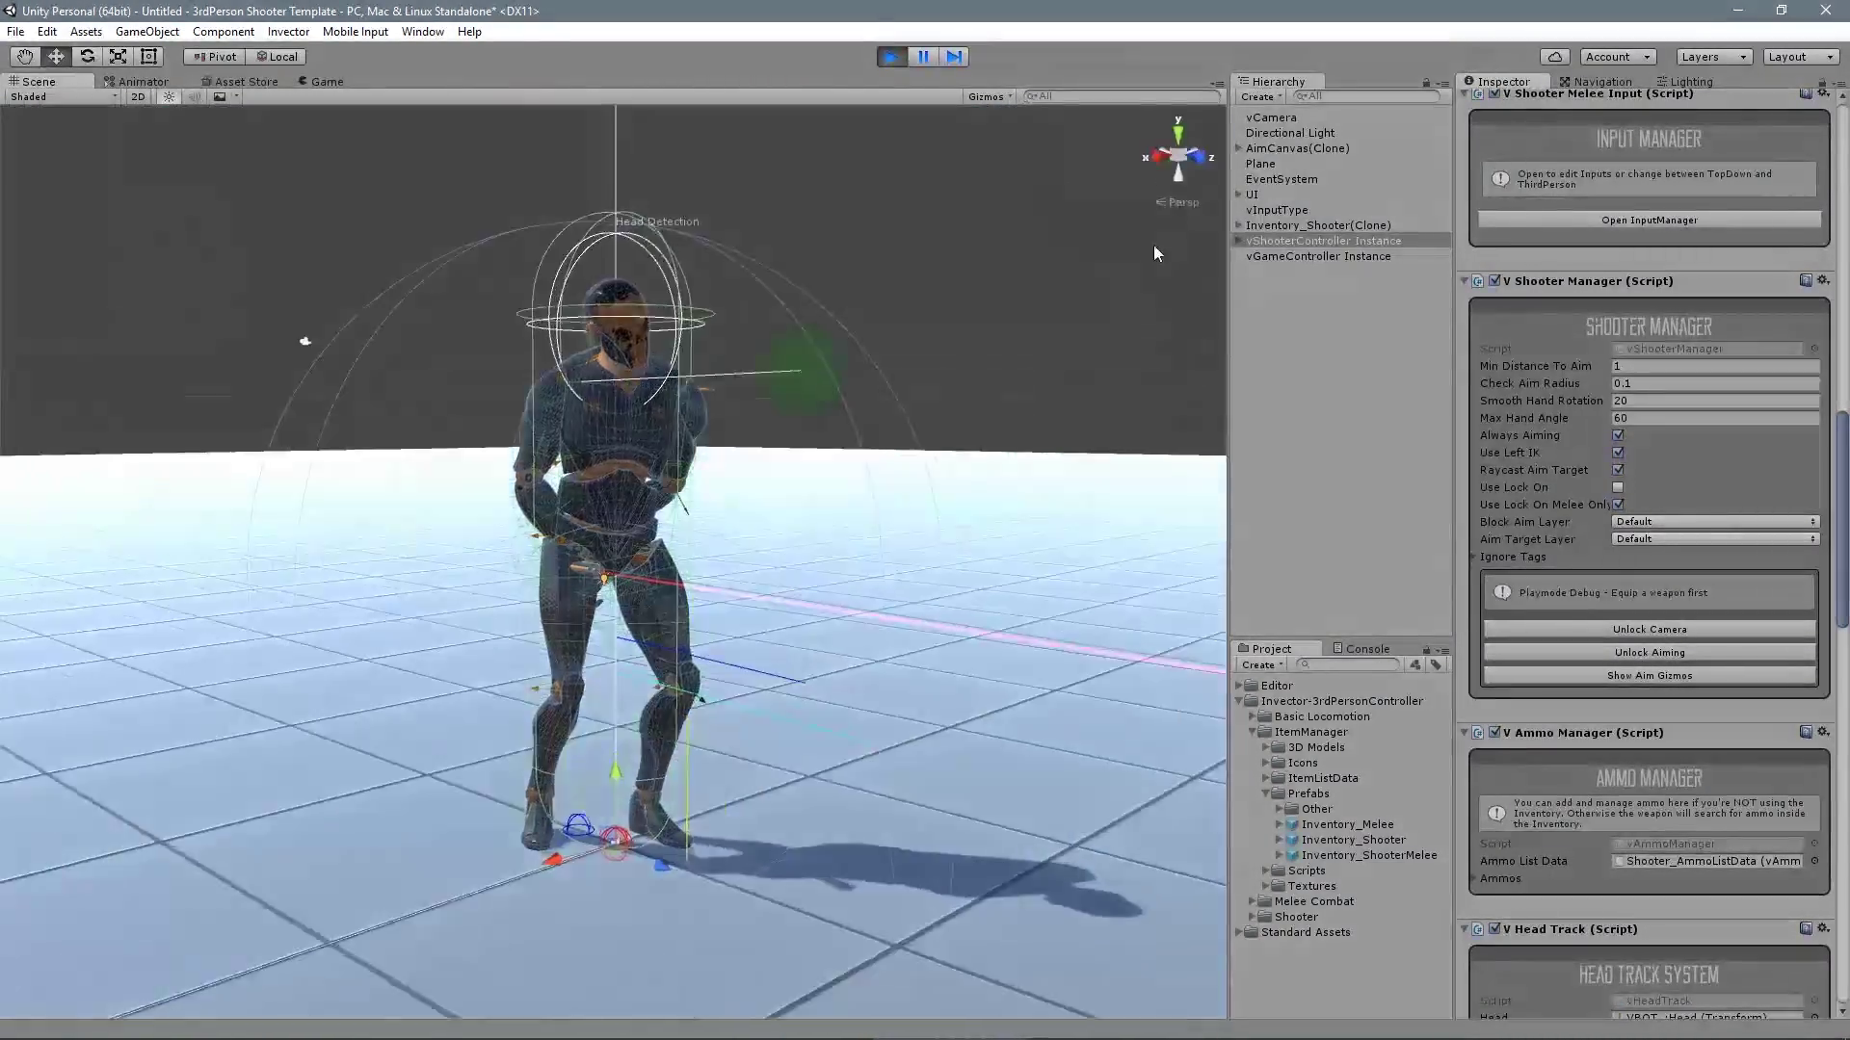
pyautogui.scroll(10, 912, 486)
pyautogui.click(561, 578)
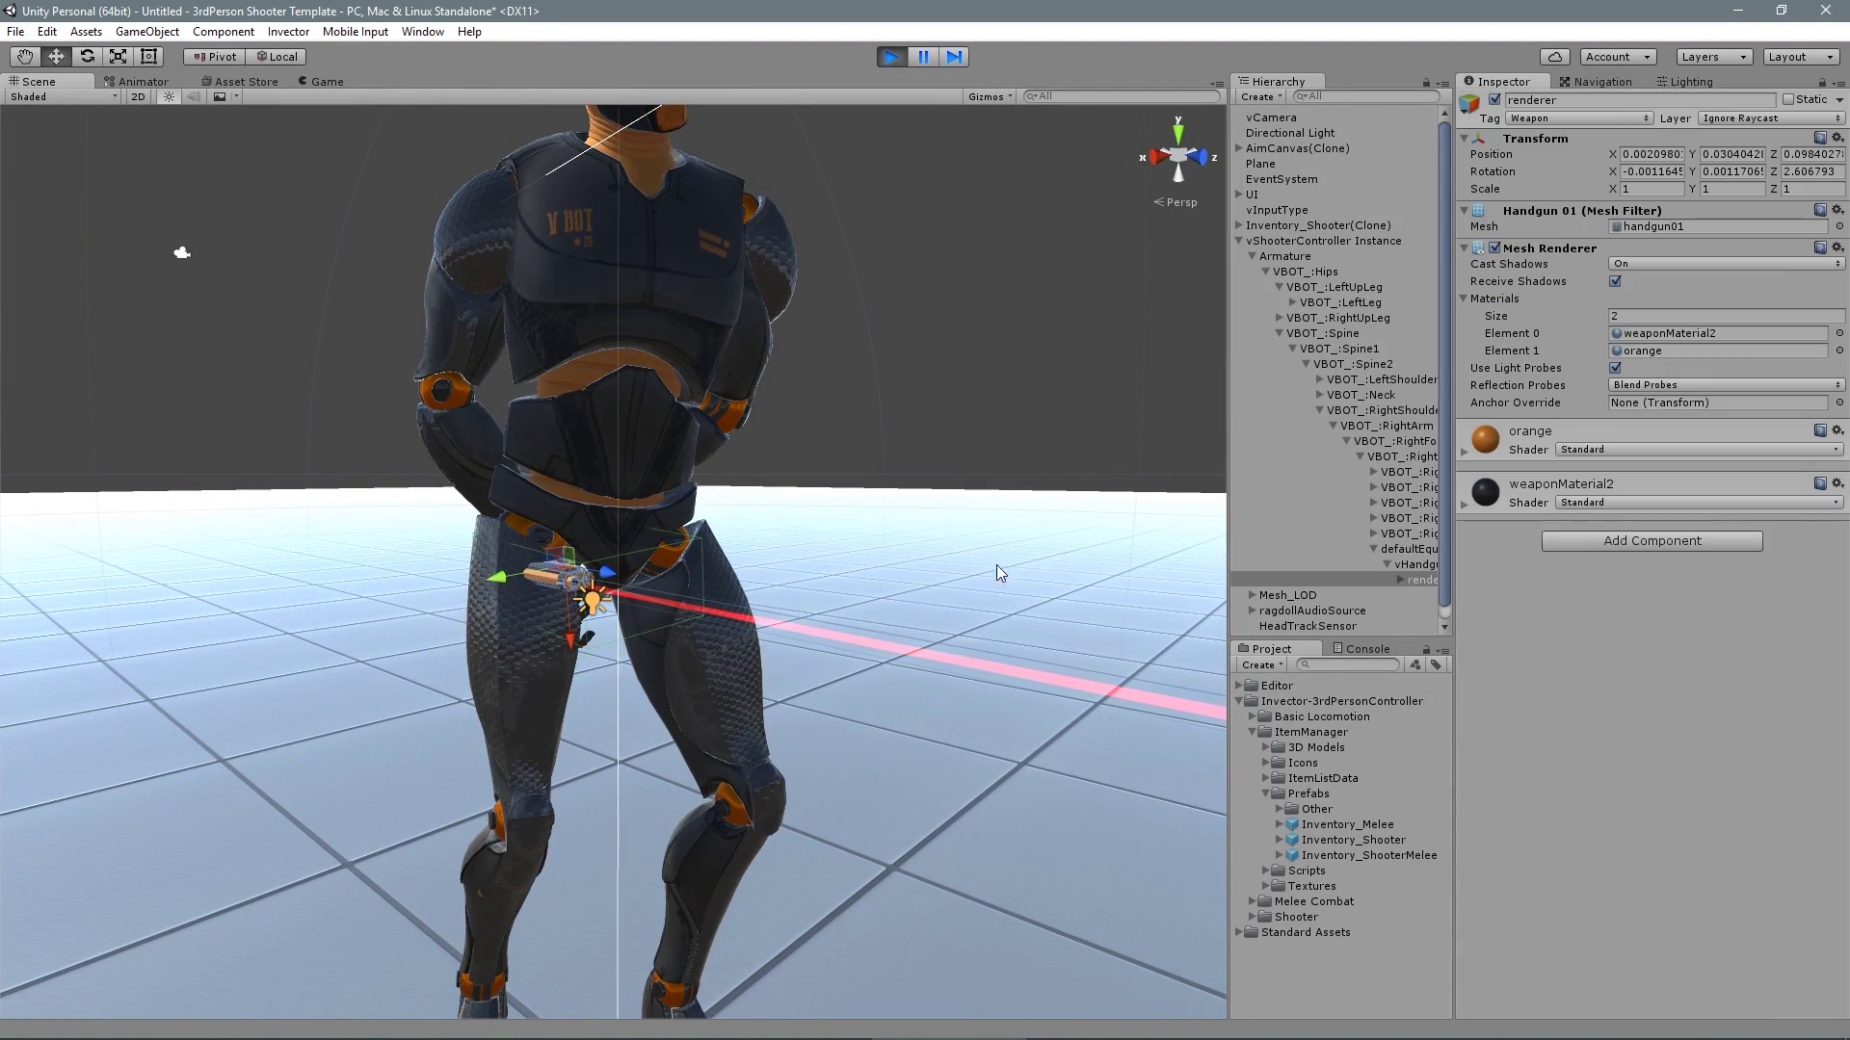
pyautogui.click(1414, 550)
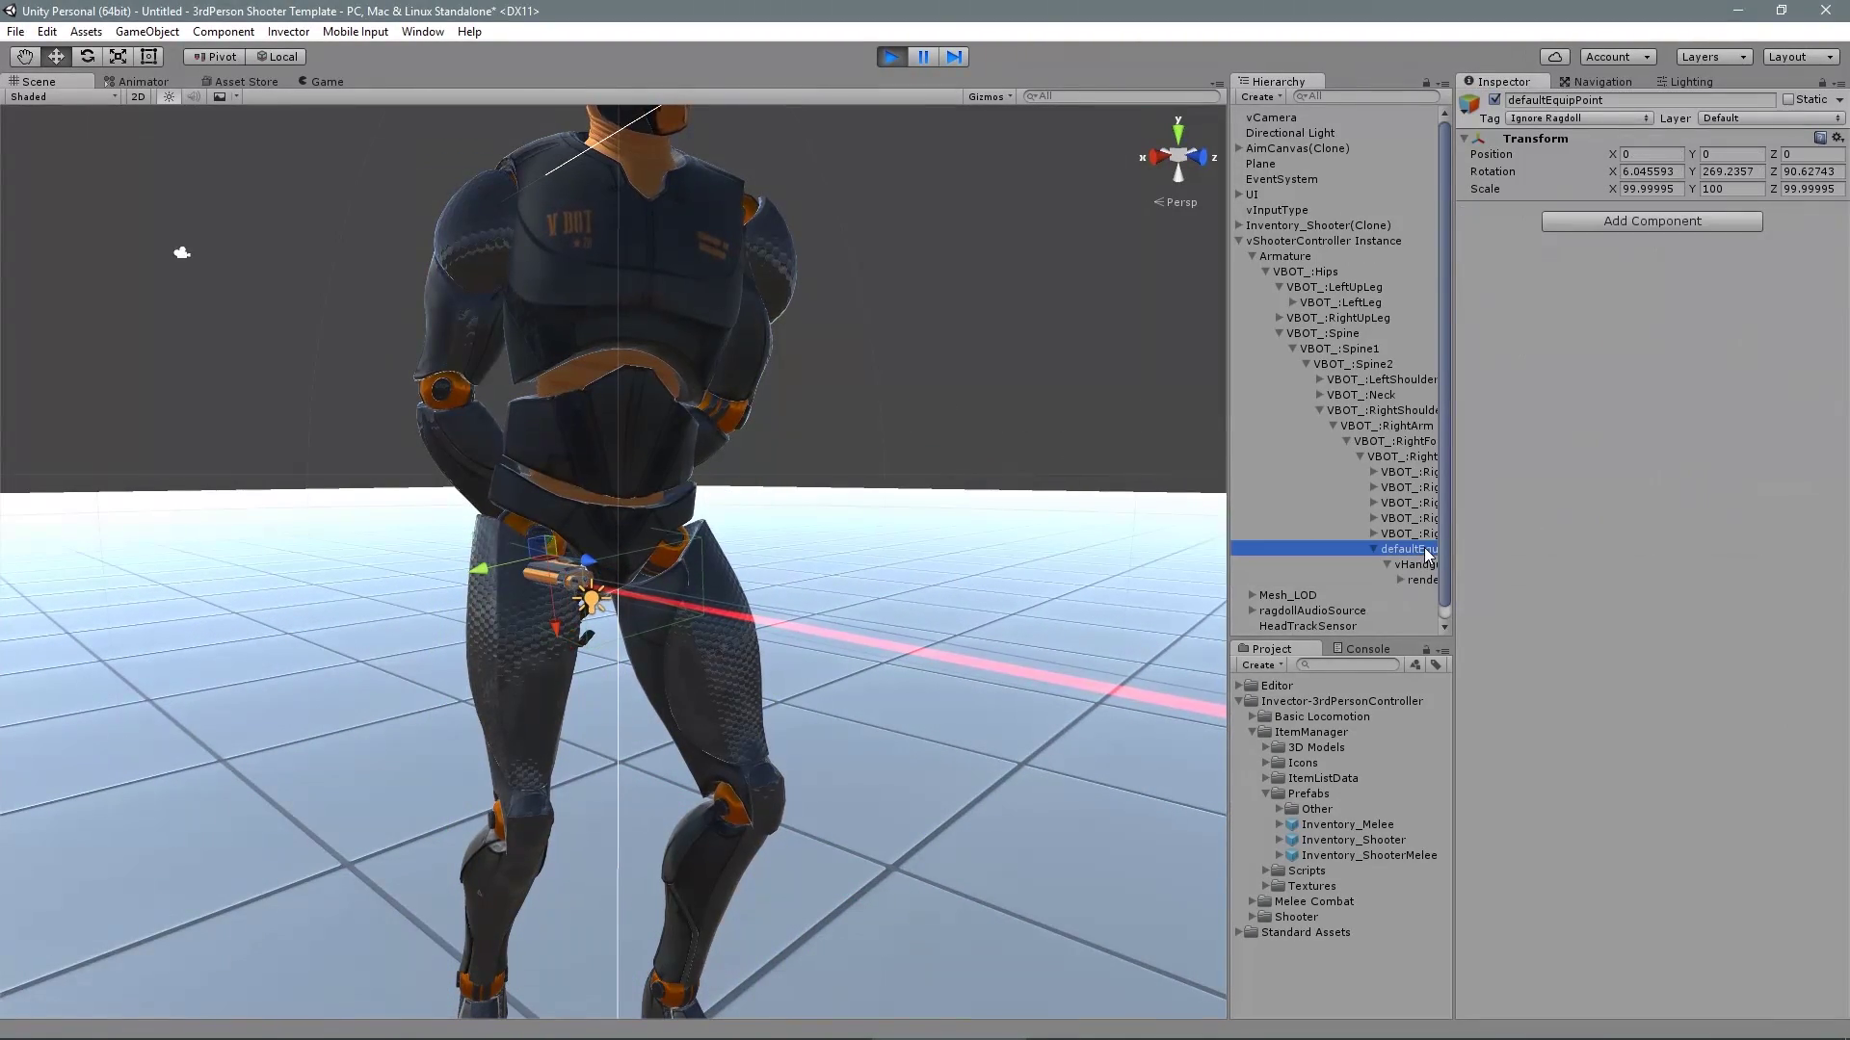
pyautogui.keyDown('alt'); pyautogui.moveTo(912, 475); pyautogui.dragTo(643, 499, button='right'); pyautogui.keyUp('alt')
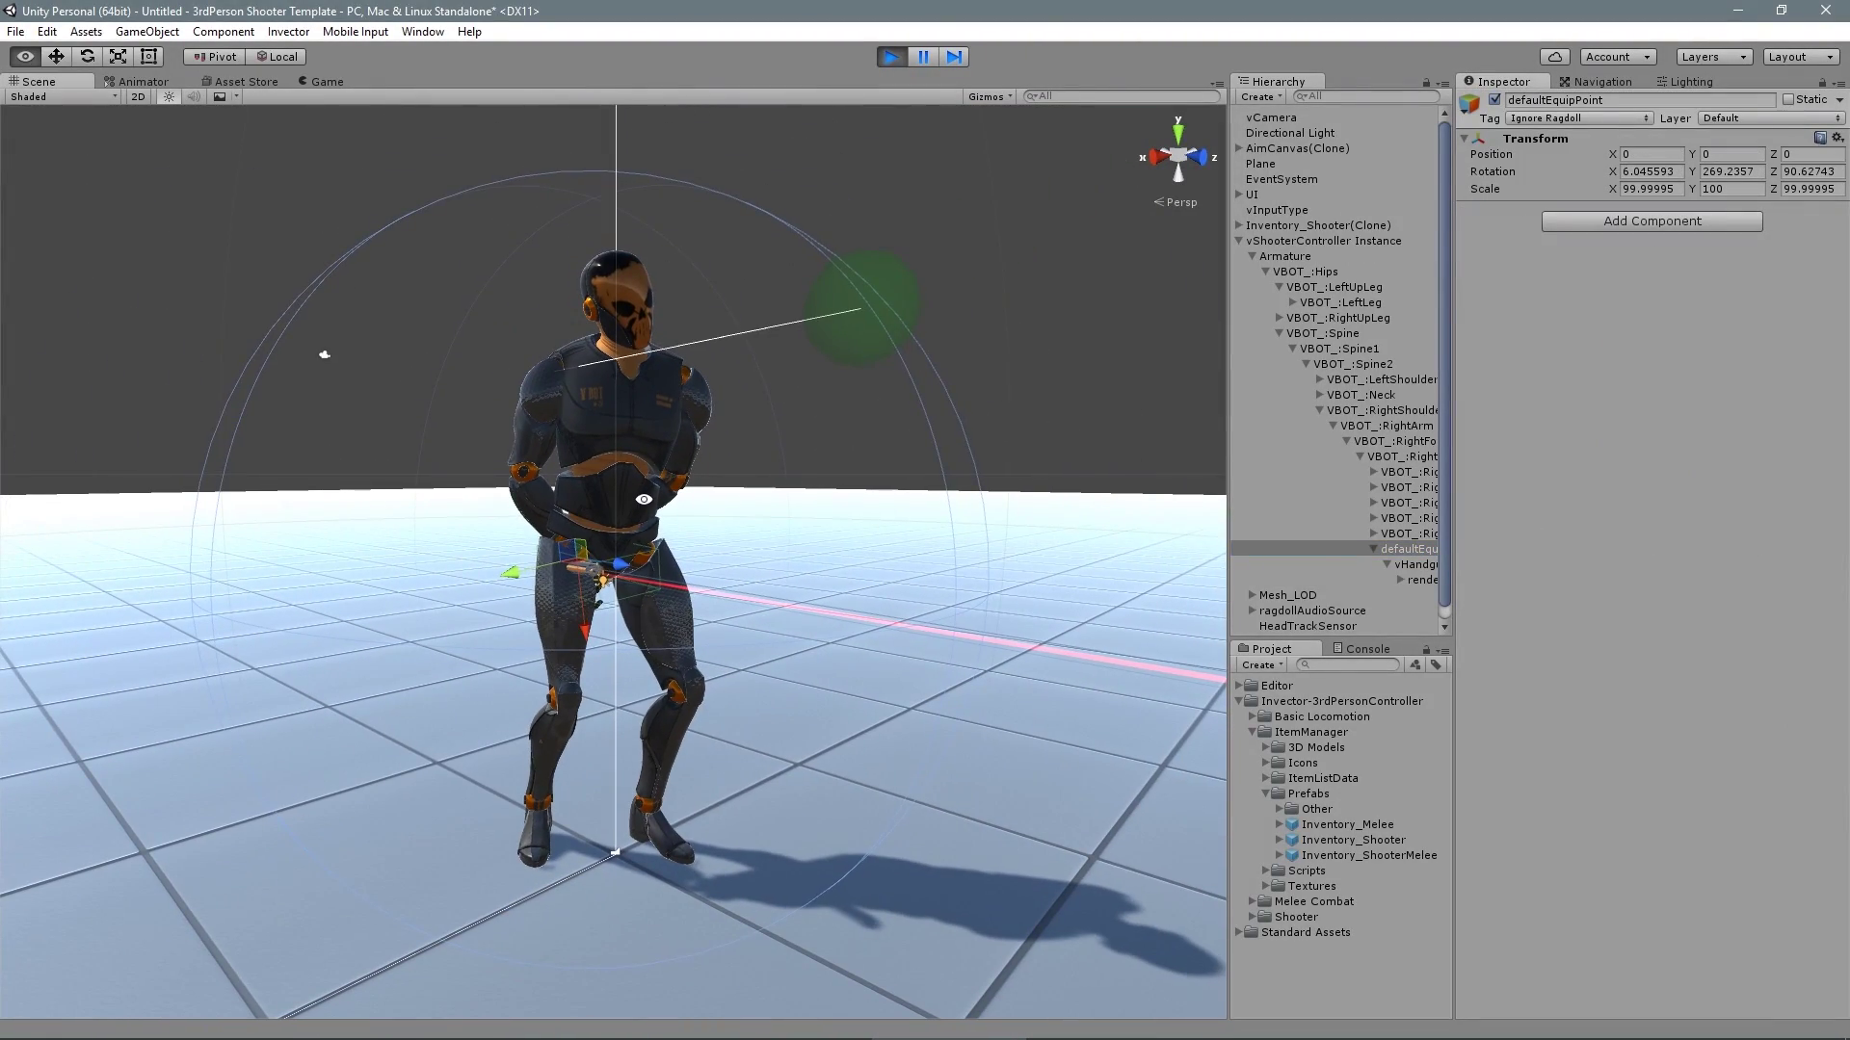
pyautogui.click(1167, 175)
pyautogui.keyDown('alt'); pyautogui.moveTo(743, 577); pyautogui.dragTo(873, 575, button='right'); pyautogui.keyUp('alt')
# Try rotating defaultEquipPoint in the side view and undo the rotation
pyautogui.press('e')
pyautogui.moveTo(640, 545); pyautogui.dragTo(651, 563)
pyautogui.click(650, 563)
pyautogui.hotkey('ctrl', 'z')
# Rotate defaultEquipPoint so the handgun points straight forward, to about 278.8, 227.5, 227.6 degrees
pyautogui.moveTo(840, 443); pyautogui.dragTo(842, 468)
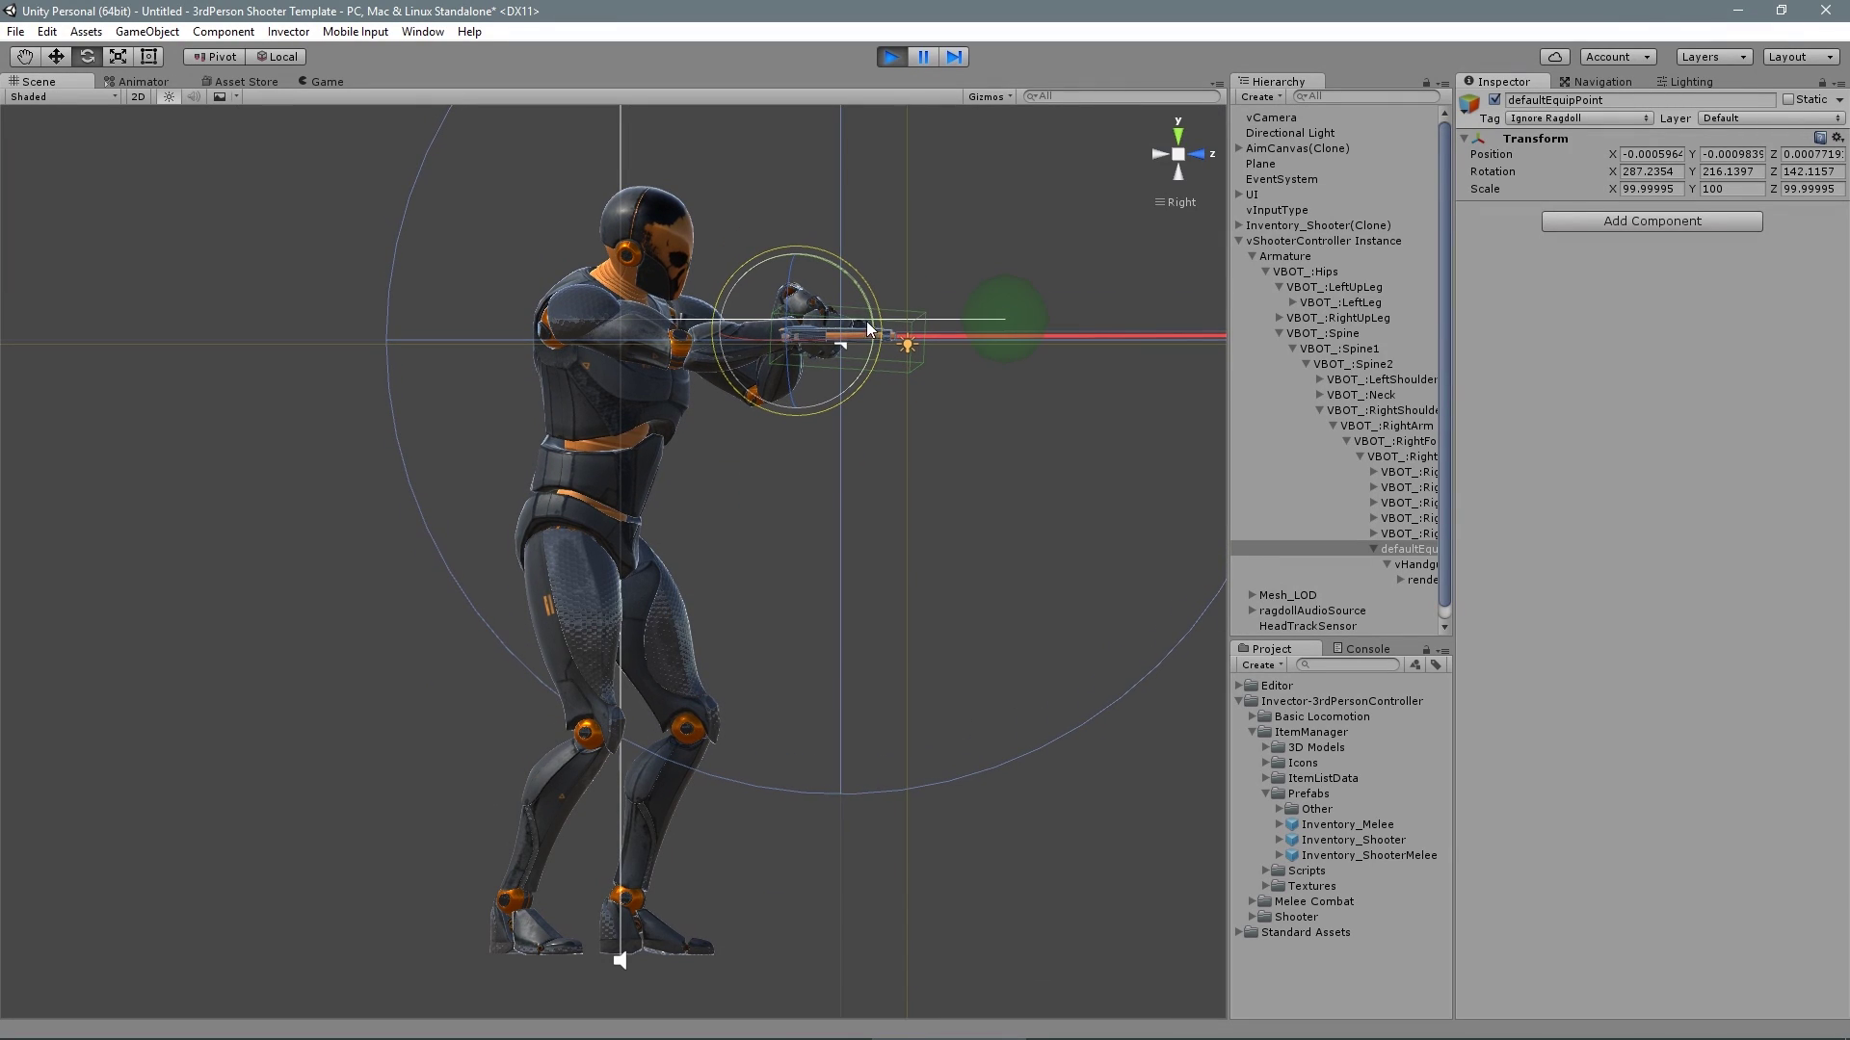
pyautogui.moveTo(790, 358); pyautogui.dragTo(793, 121)
pyautogui.press('f')
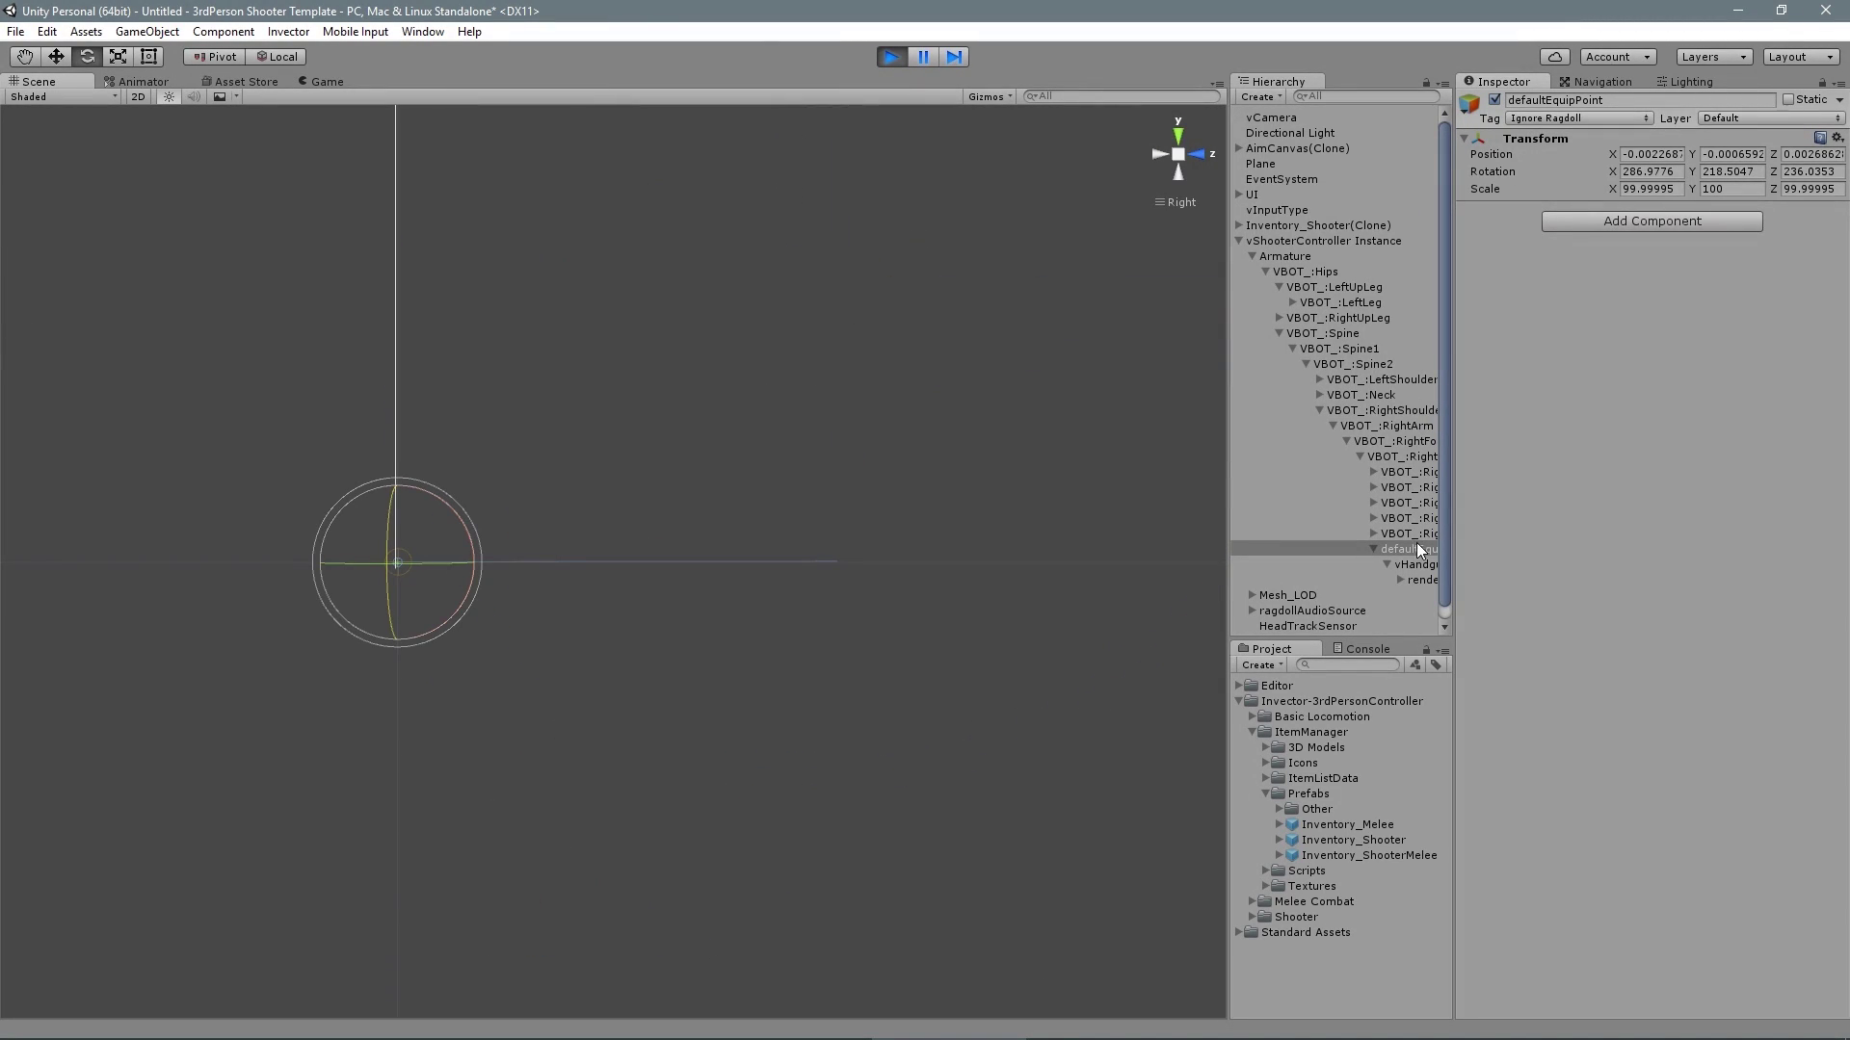
pyautogui.doubleClick(1420, 580)
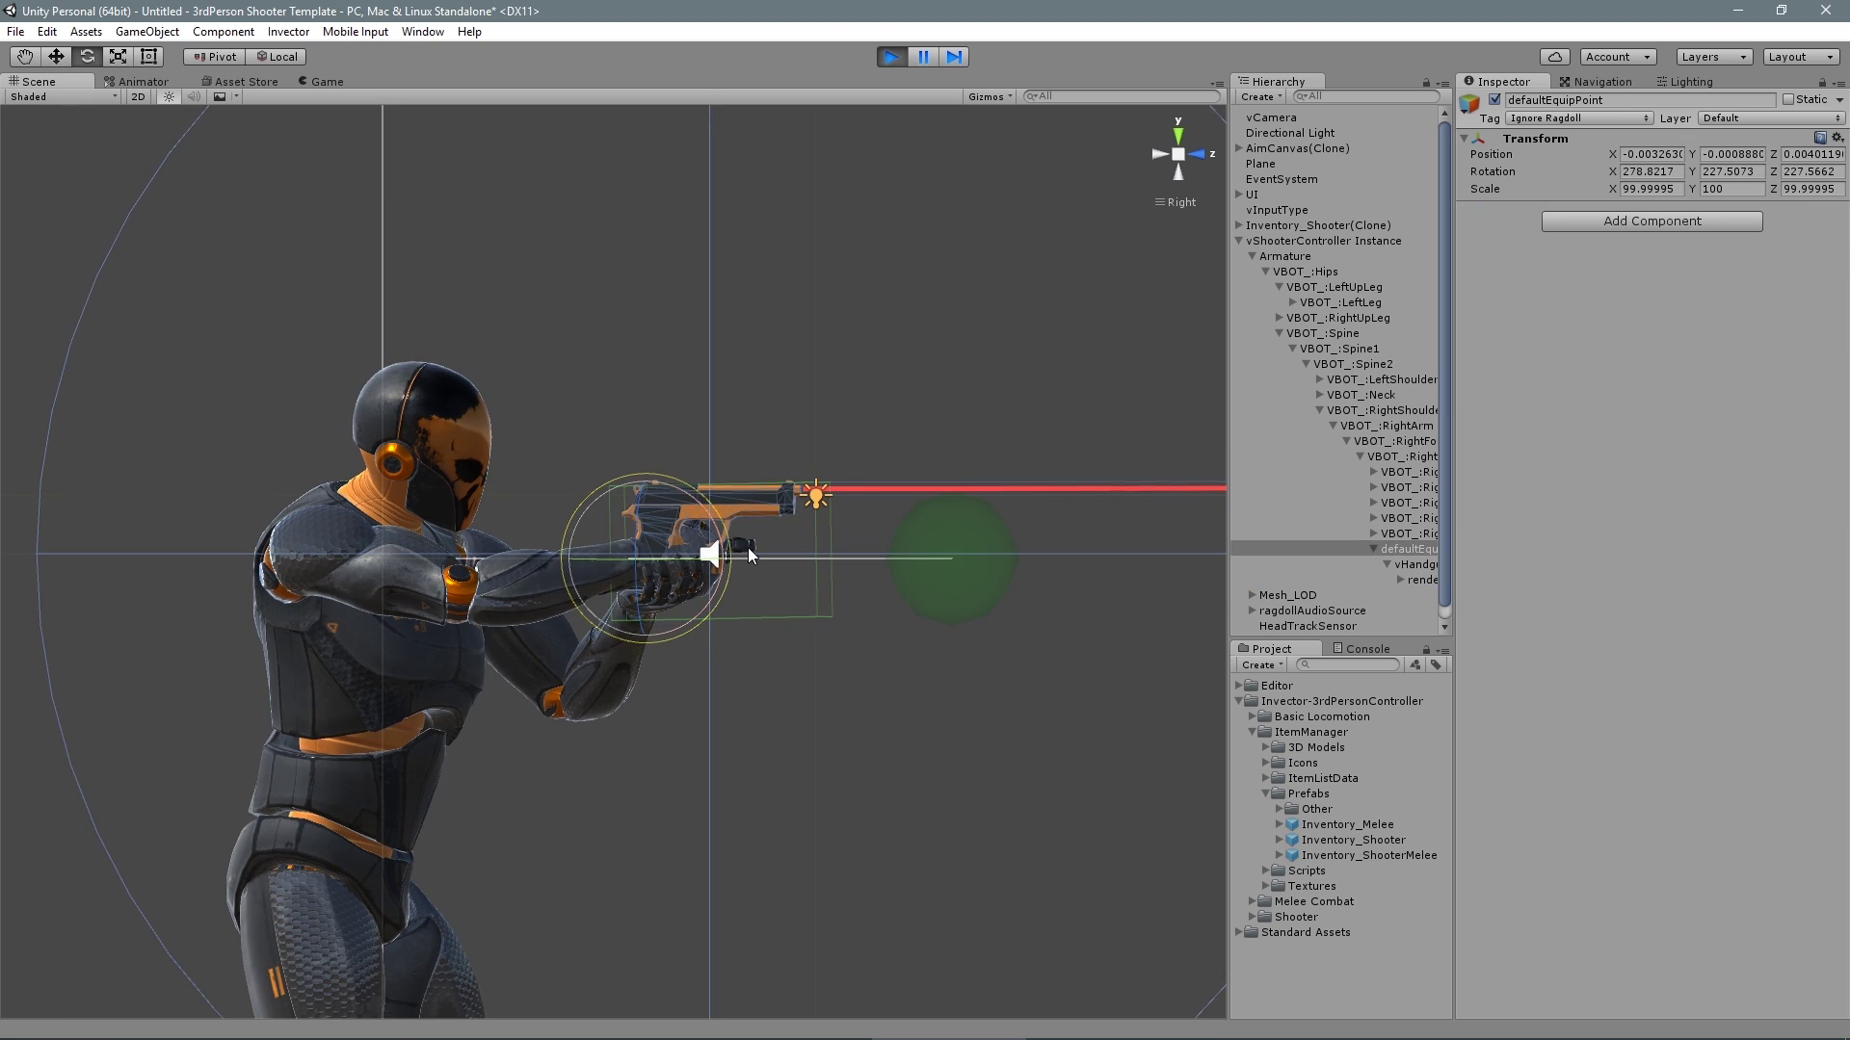
# Move defaultEquipPoint so the handgun's grip sits in the character's palm, at about X 0.93, Y 6.88, Z 3.57
pyautogui.scroll(12, 750, 550)
pyautogui.press('w')
pyautogui.moveTo(764, 556); pyautogui.dragTo(814, 561)
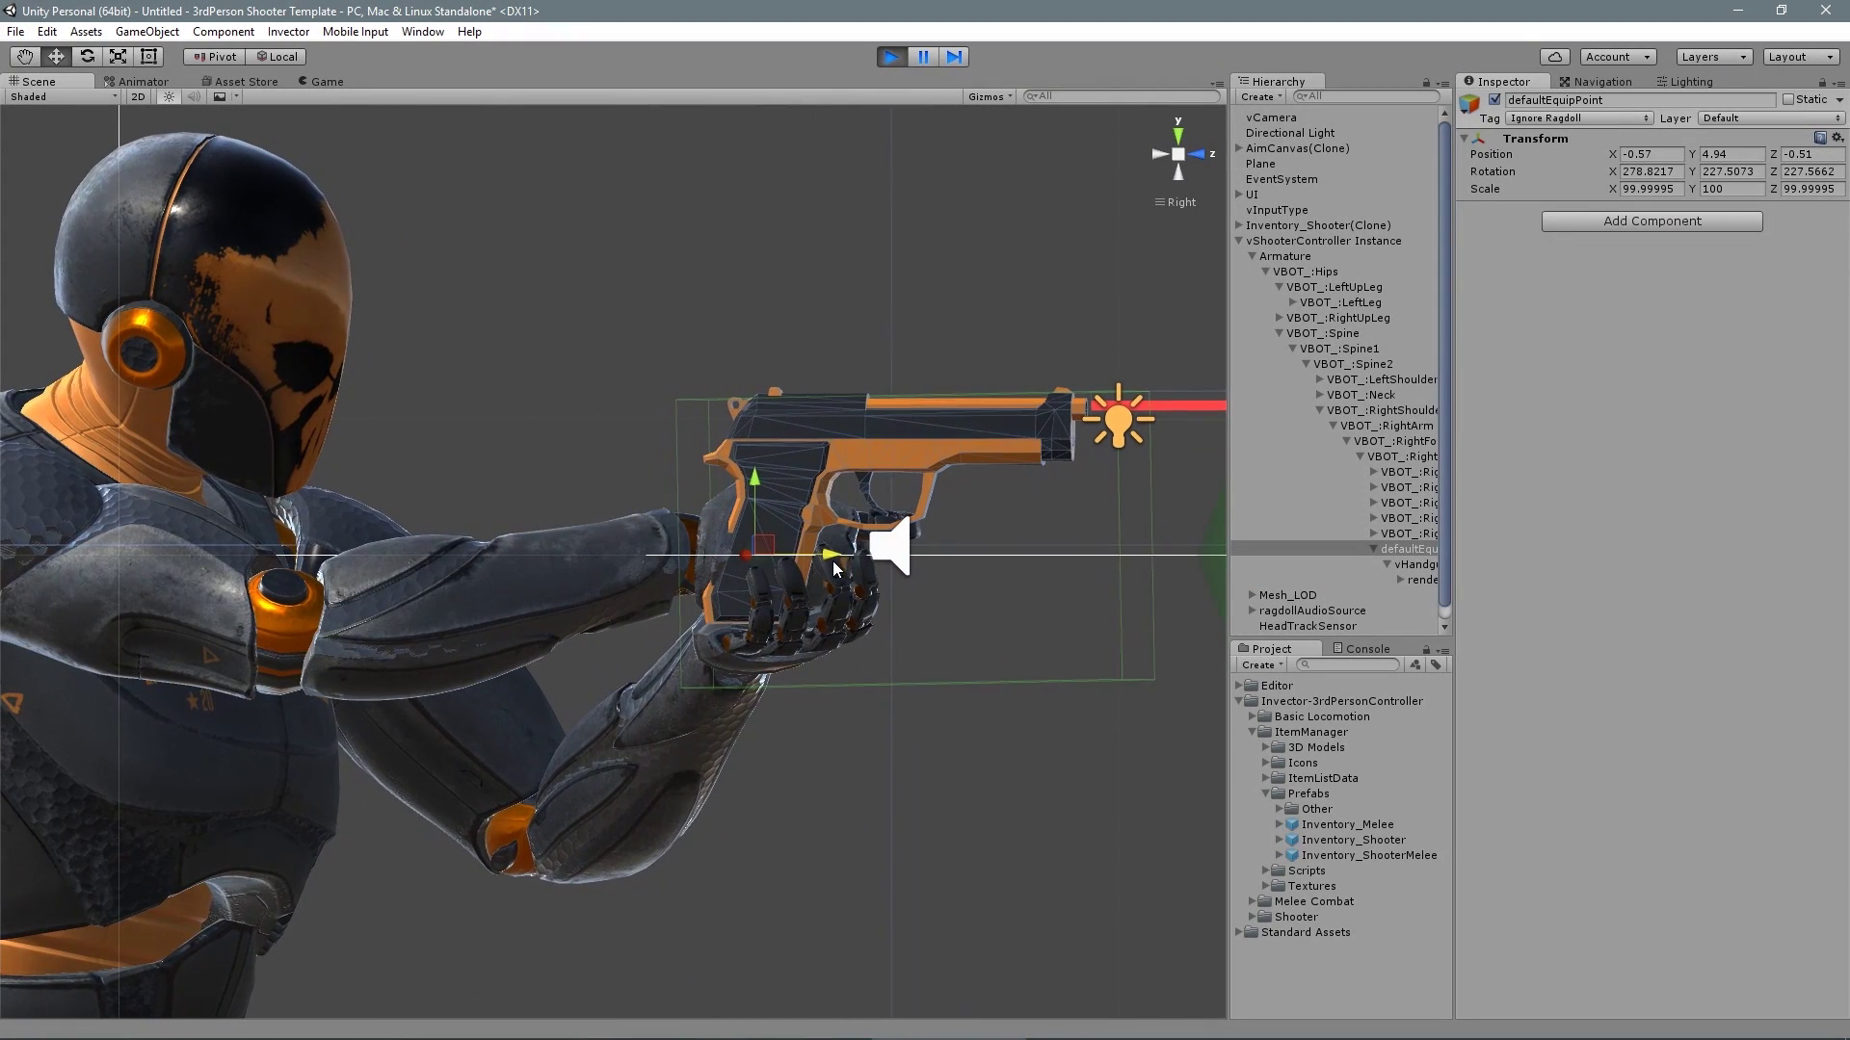
pyautogui.click(1199, 193)
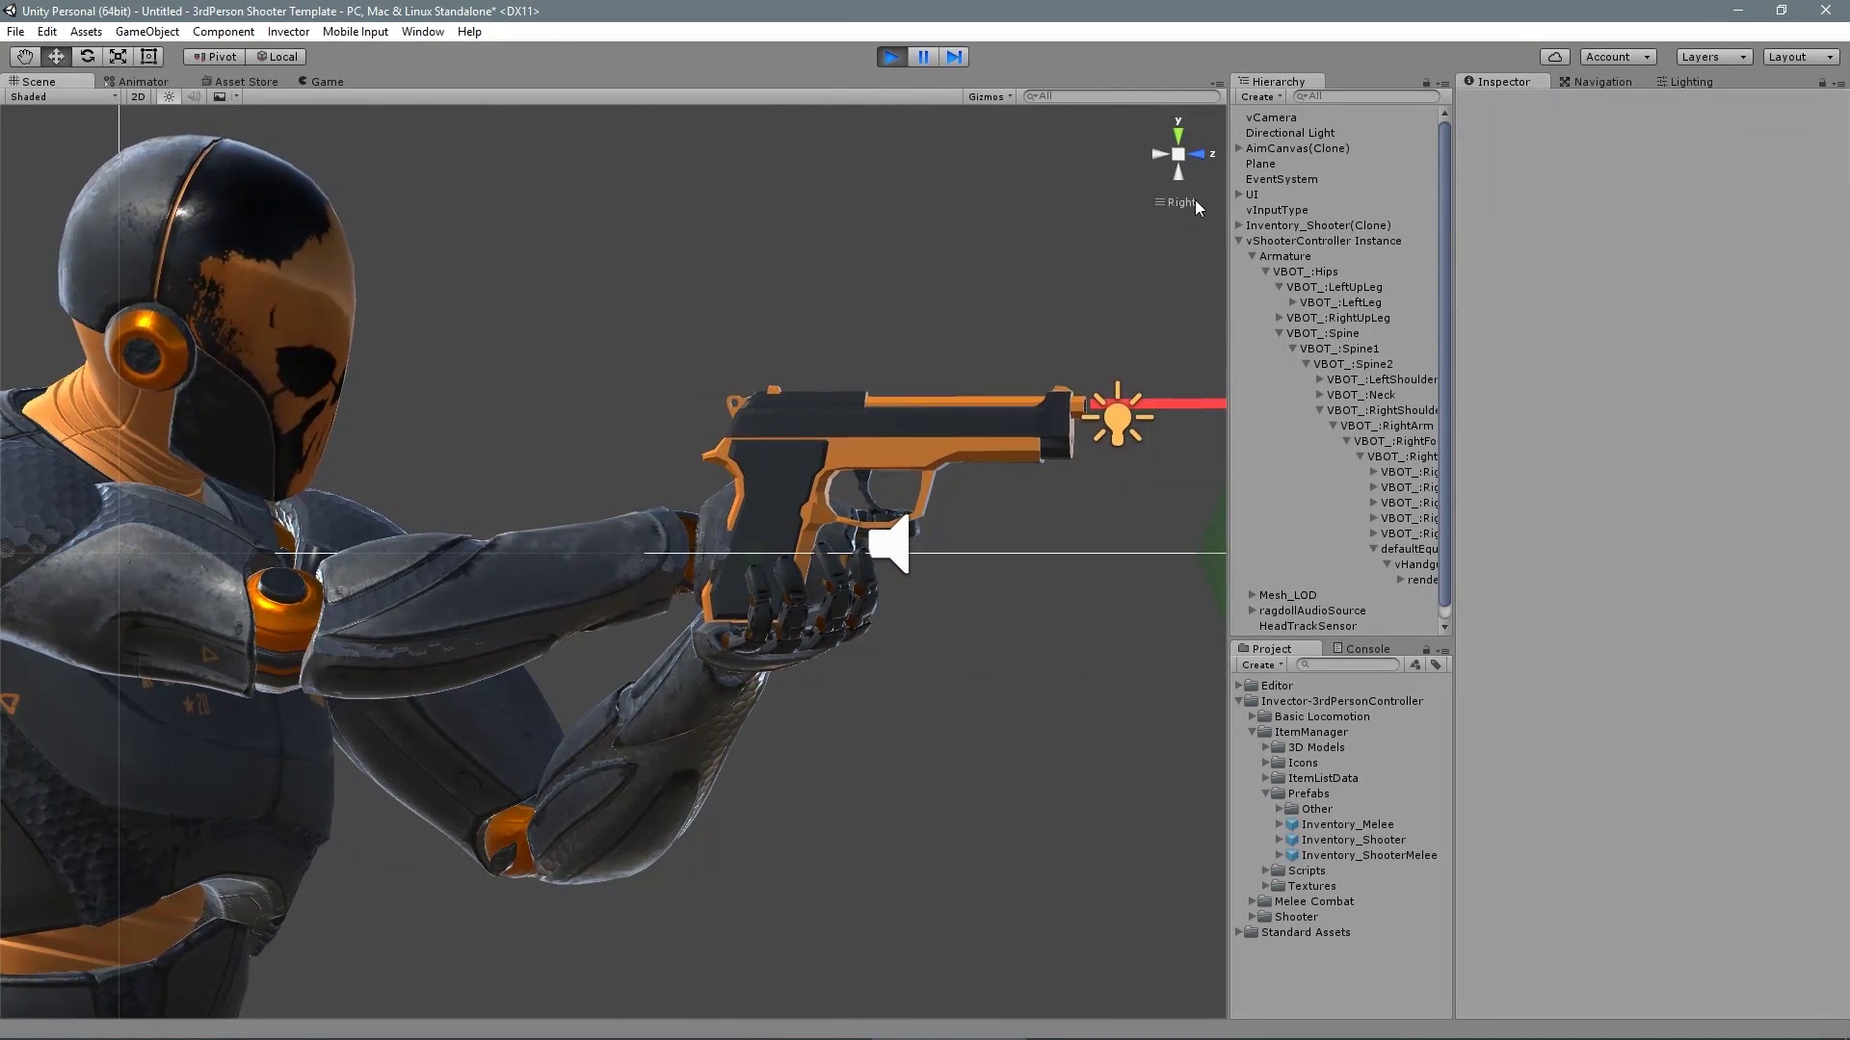
pyautogui.click(1194, 200)
pyautogui.keyDown('alt'); pyautogui.moveTo(1060, 434); pyautogui.dragTo(809, 530); pyautogui.keyUp('alt')
# Copy defaultEquipPoint's Transform component, stop play mode, and paste the copied values onto the same object's Transform
pyautogui.click(1408, 549)
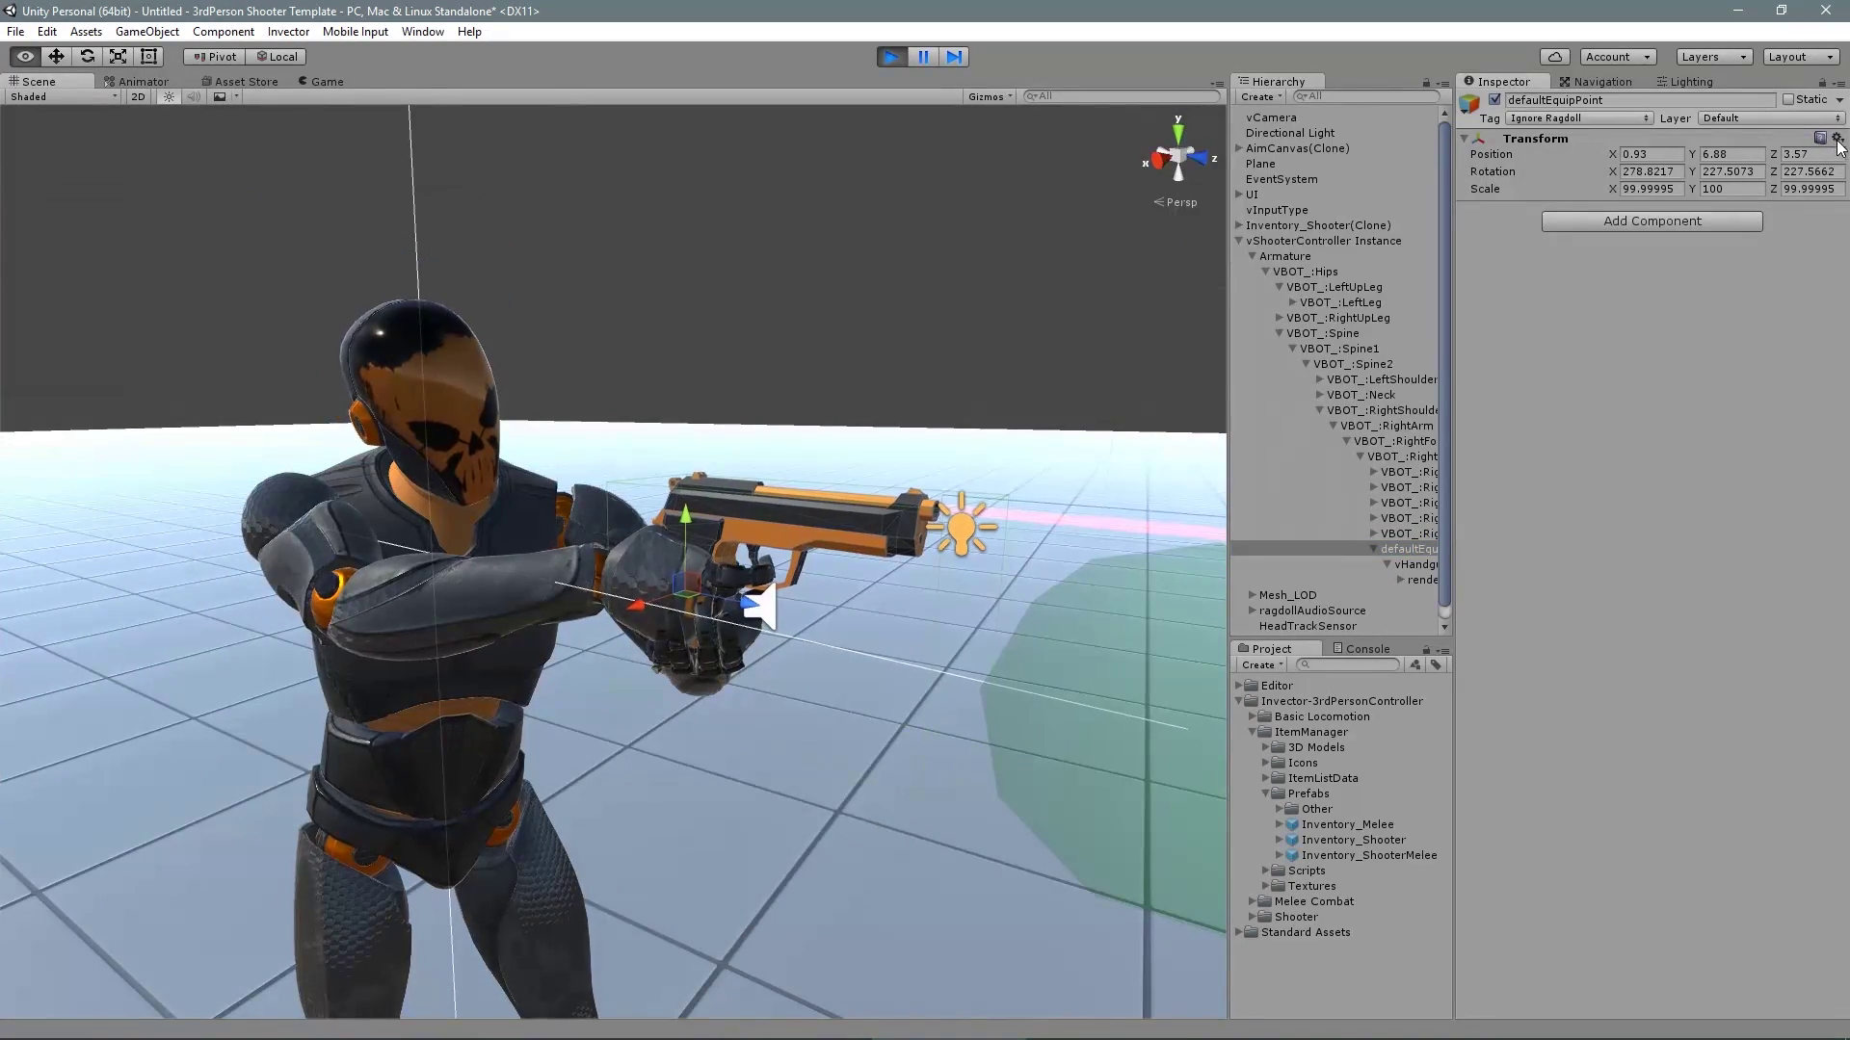
pyautogui.click(1836, 139)
pyautogui.click(1795, 231)
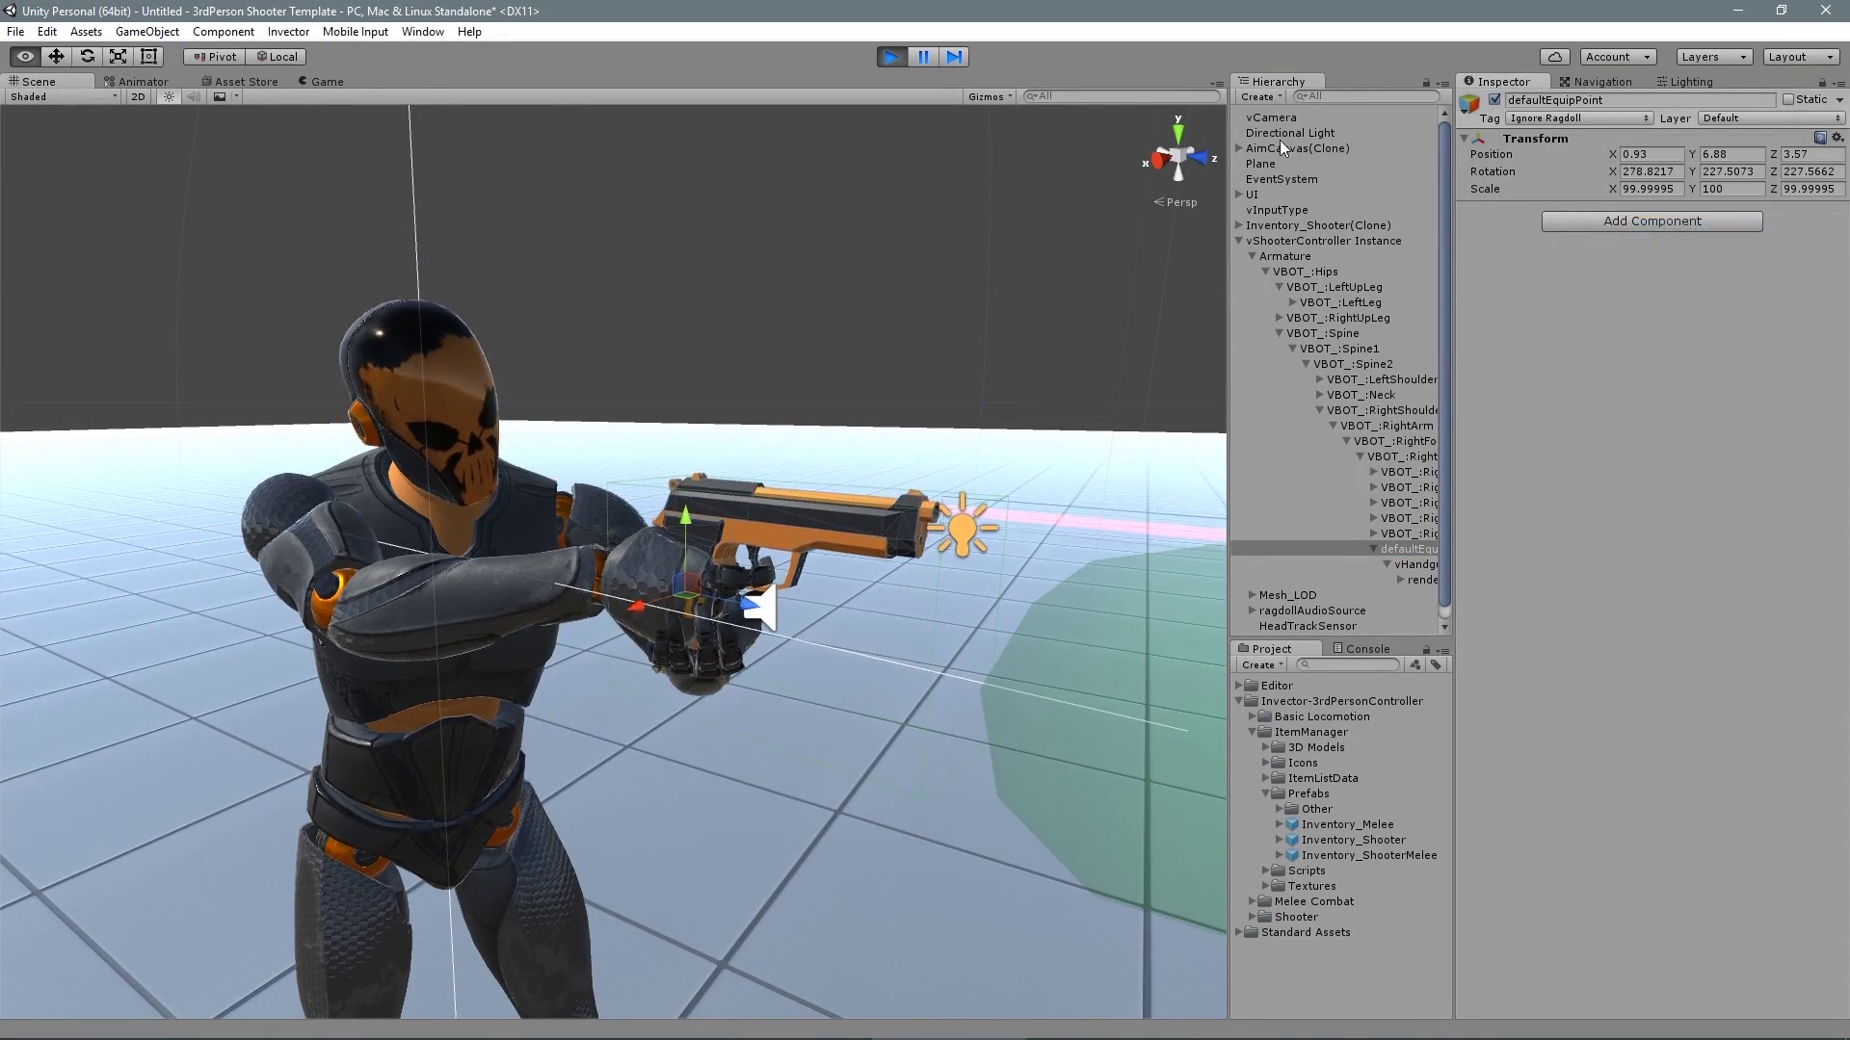
pyautogui.click(888, 56)
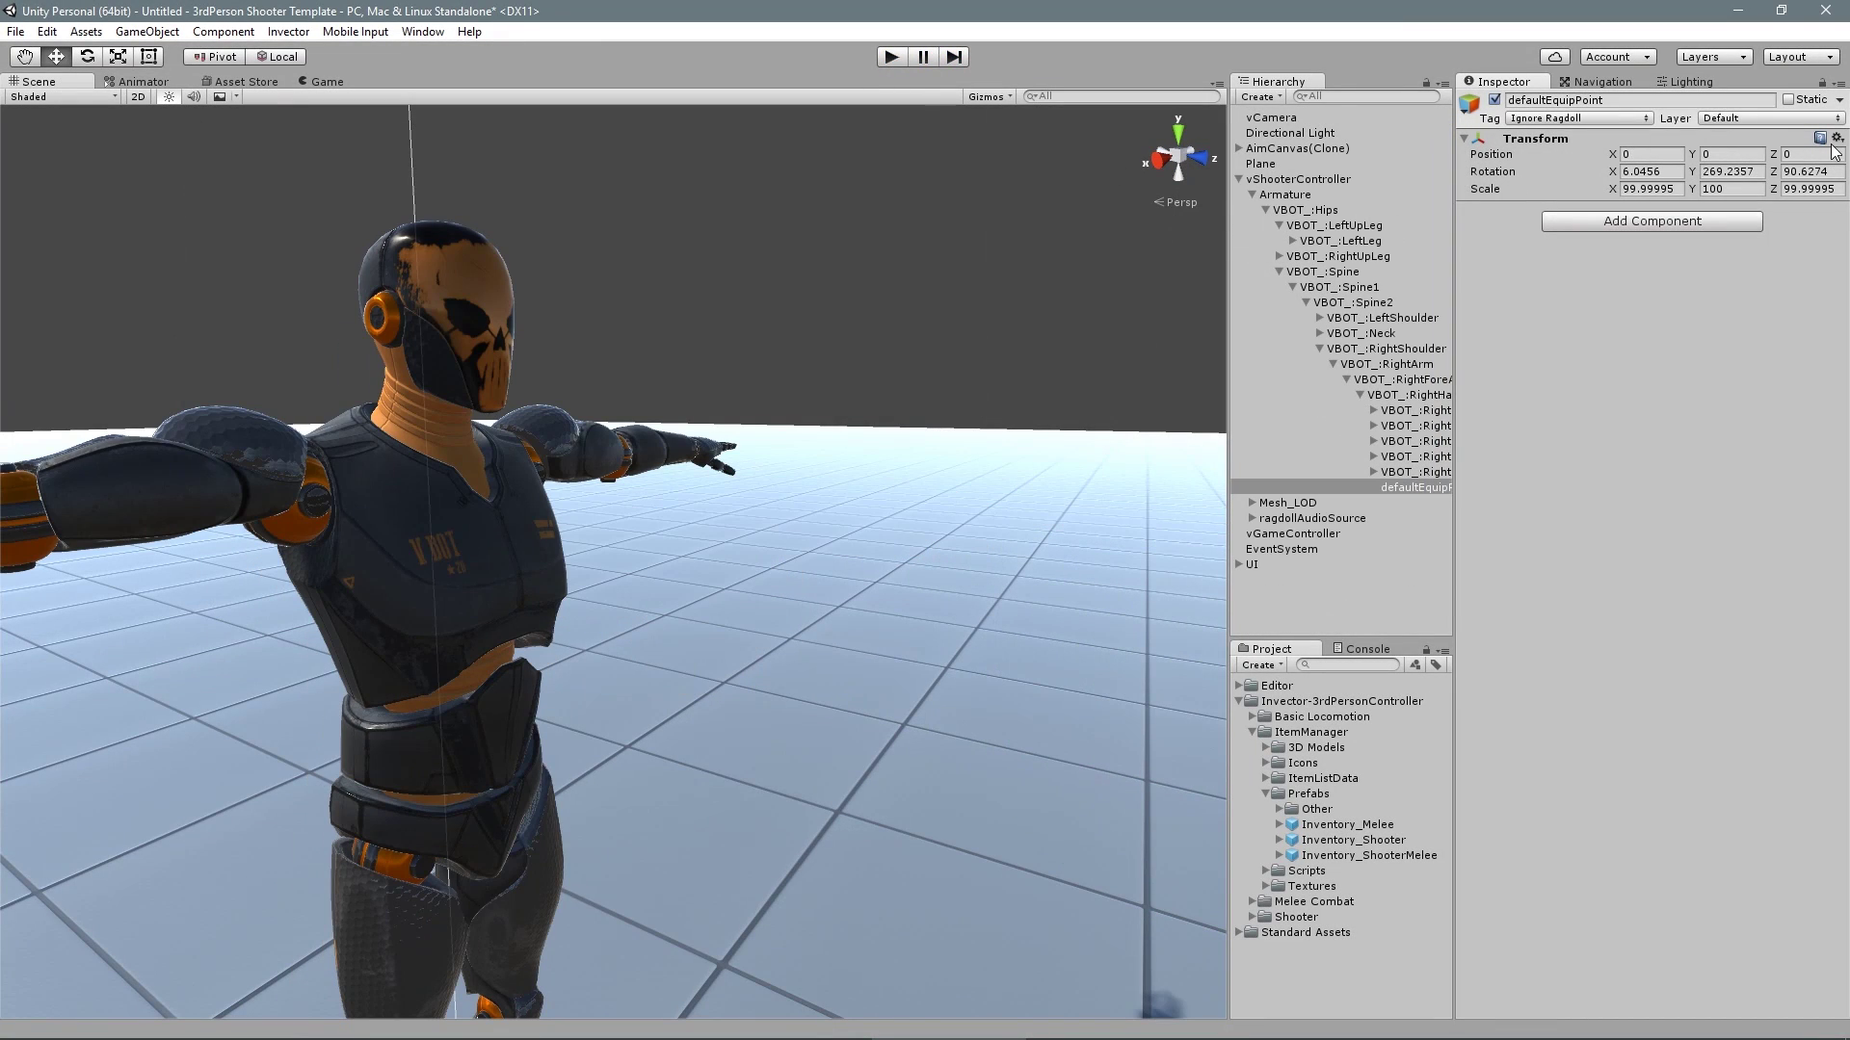
pyautogui.click(1837, 138)
pyautogui.click(1796, 272)
# Add the Assault Rifle as a second start item in vShooterController's Item Manager
pyautogui.click(1270, 181)
pyautogui.moveTo(1840, 162); pyautogui.dragTo(1839, 745)
pyautogui.scroll(-8, 1840, 751)
pyautogui.click(1655, 663)
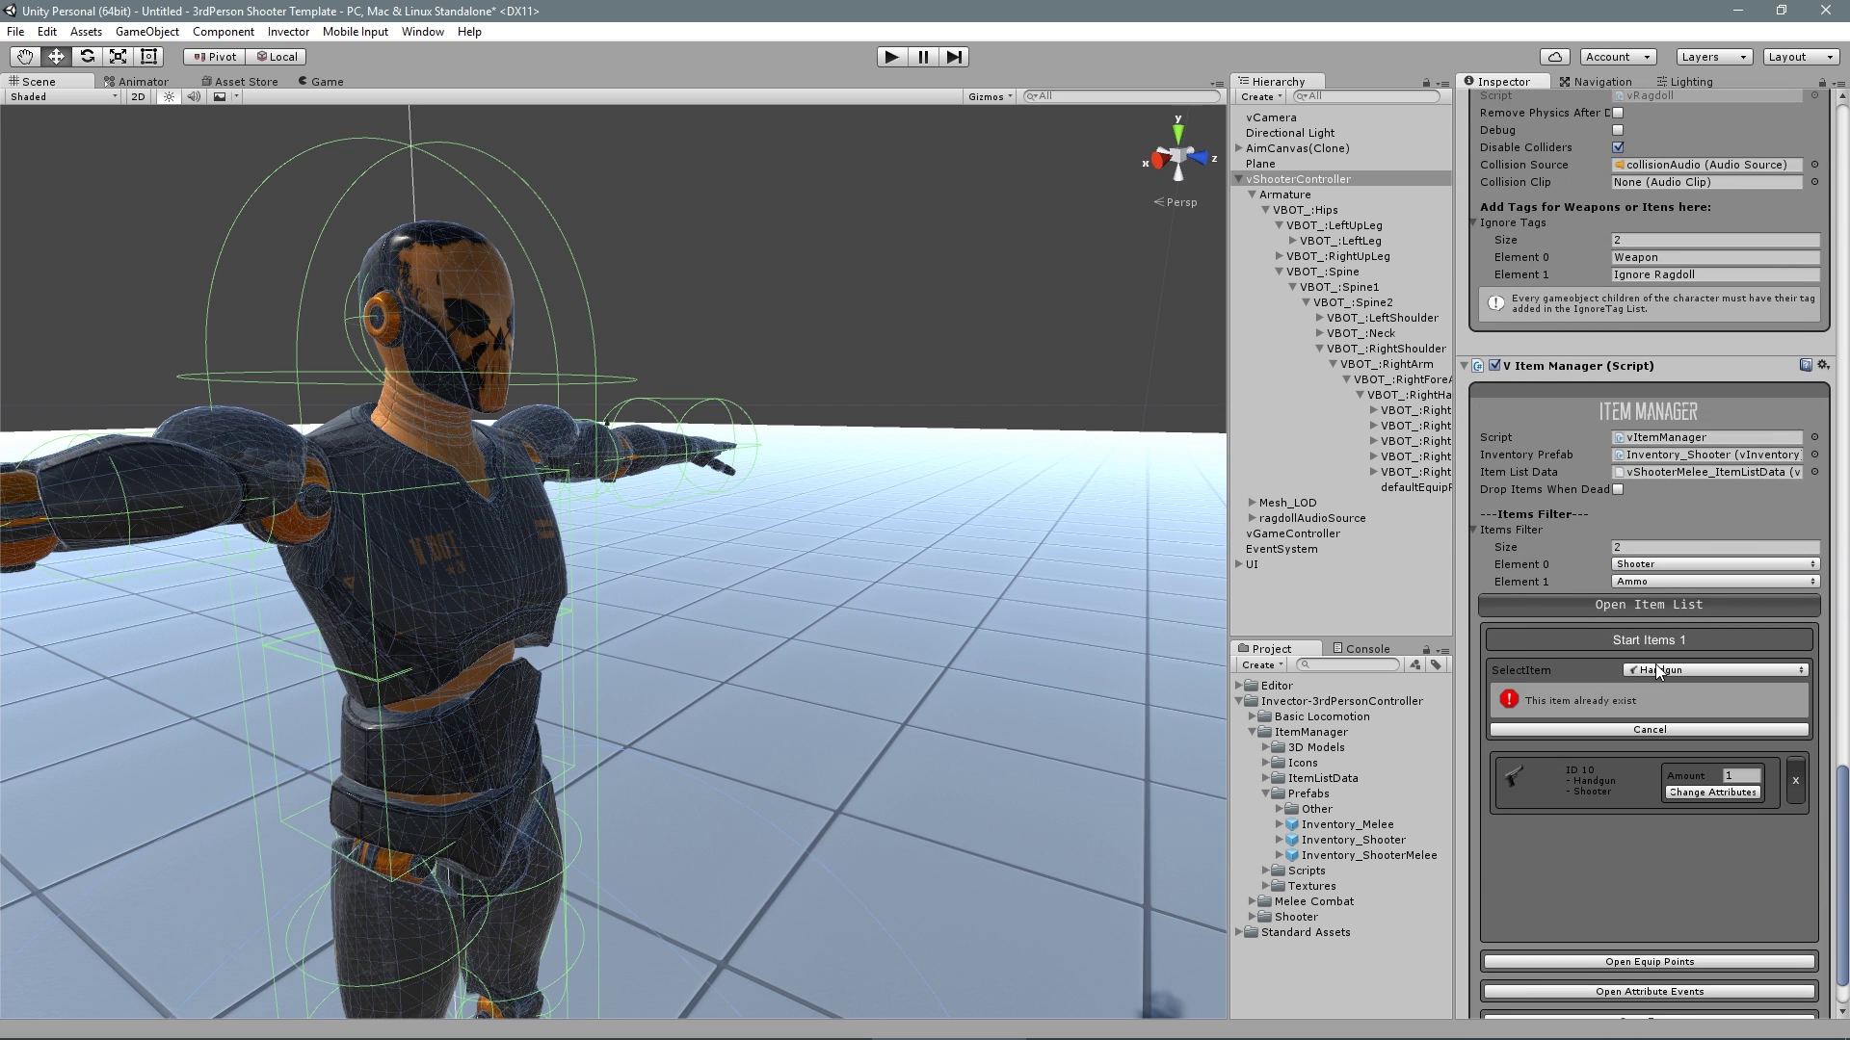
pyautogui.click(1661, 671)
pyautogui.click(1643, 712)
pyautogui.click(1642, 694)
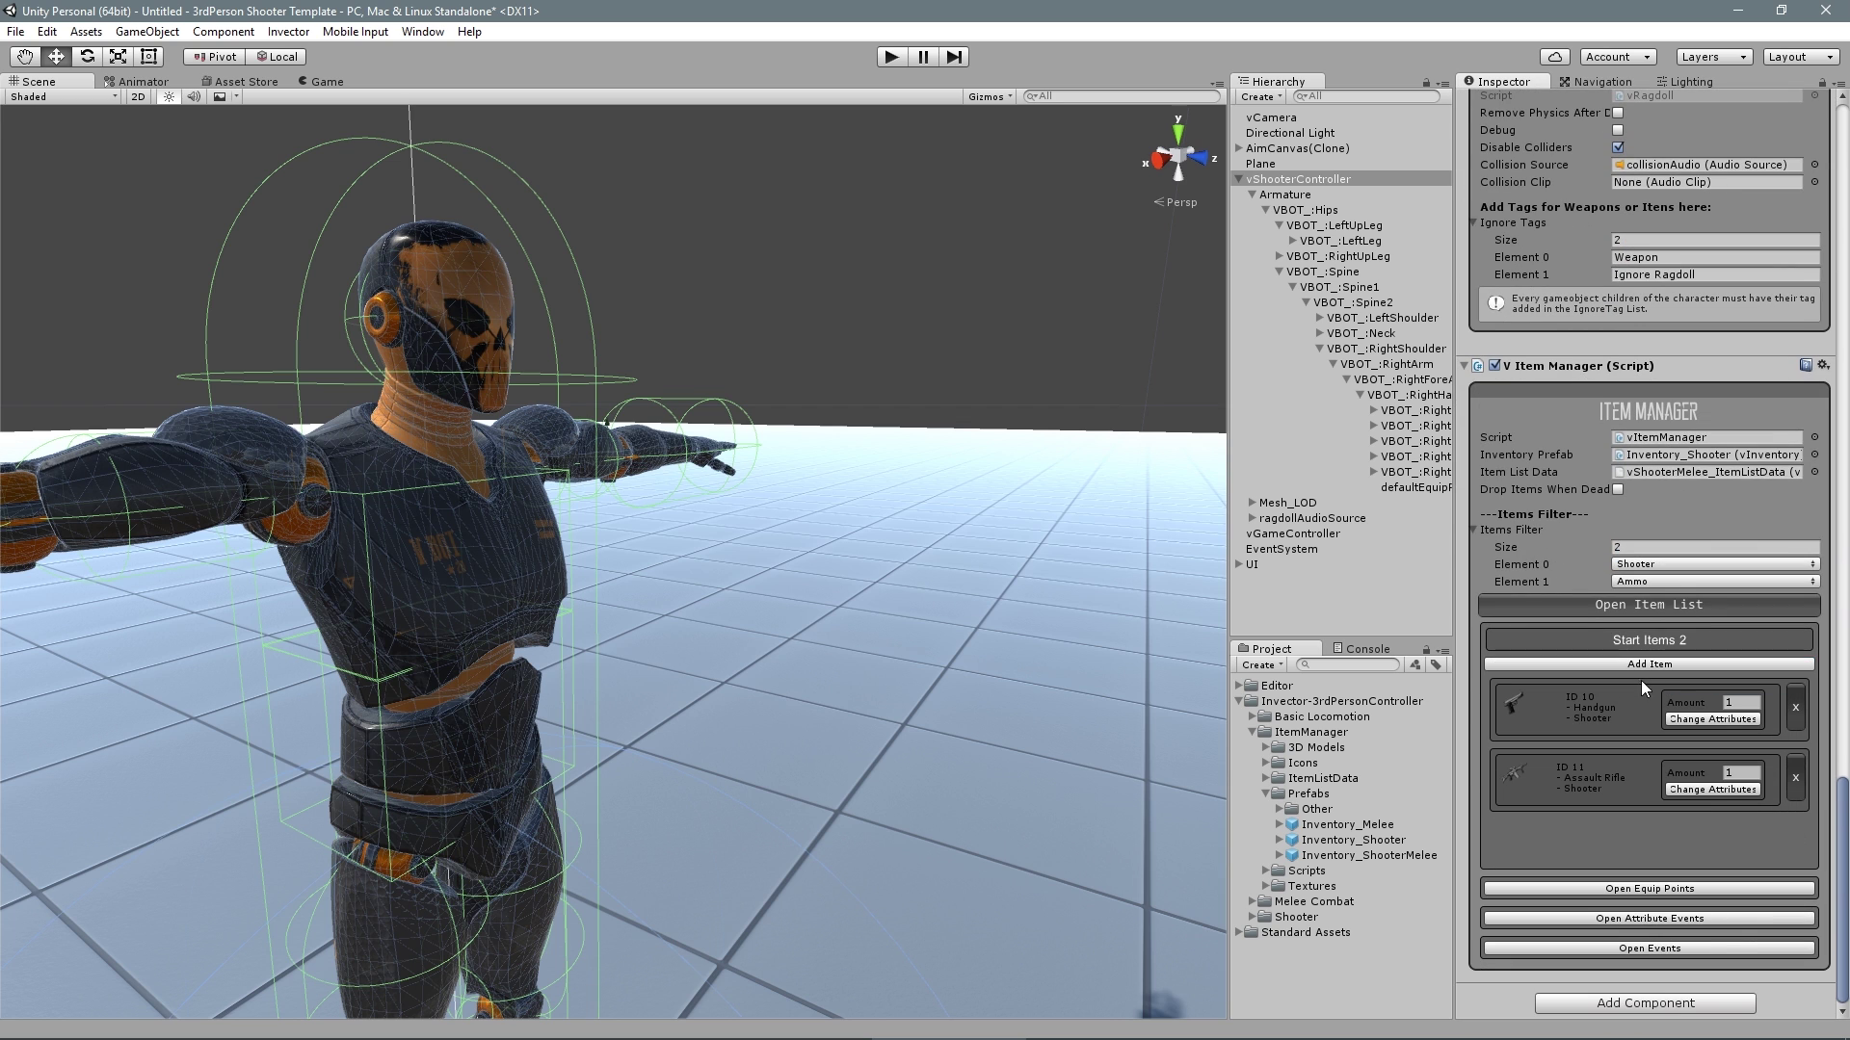
pyautogui.click(1674, 666)
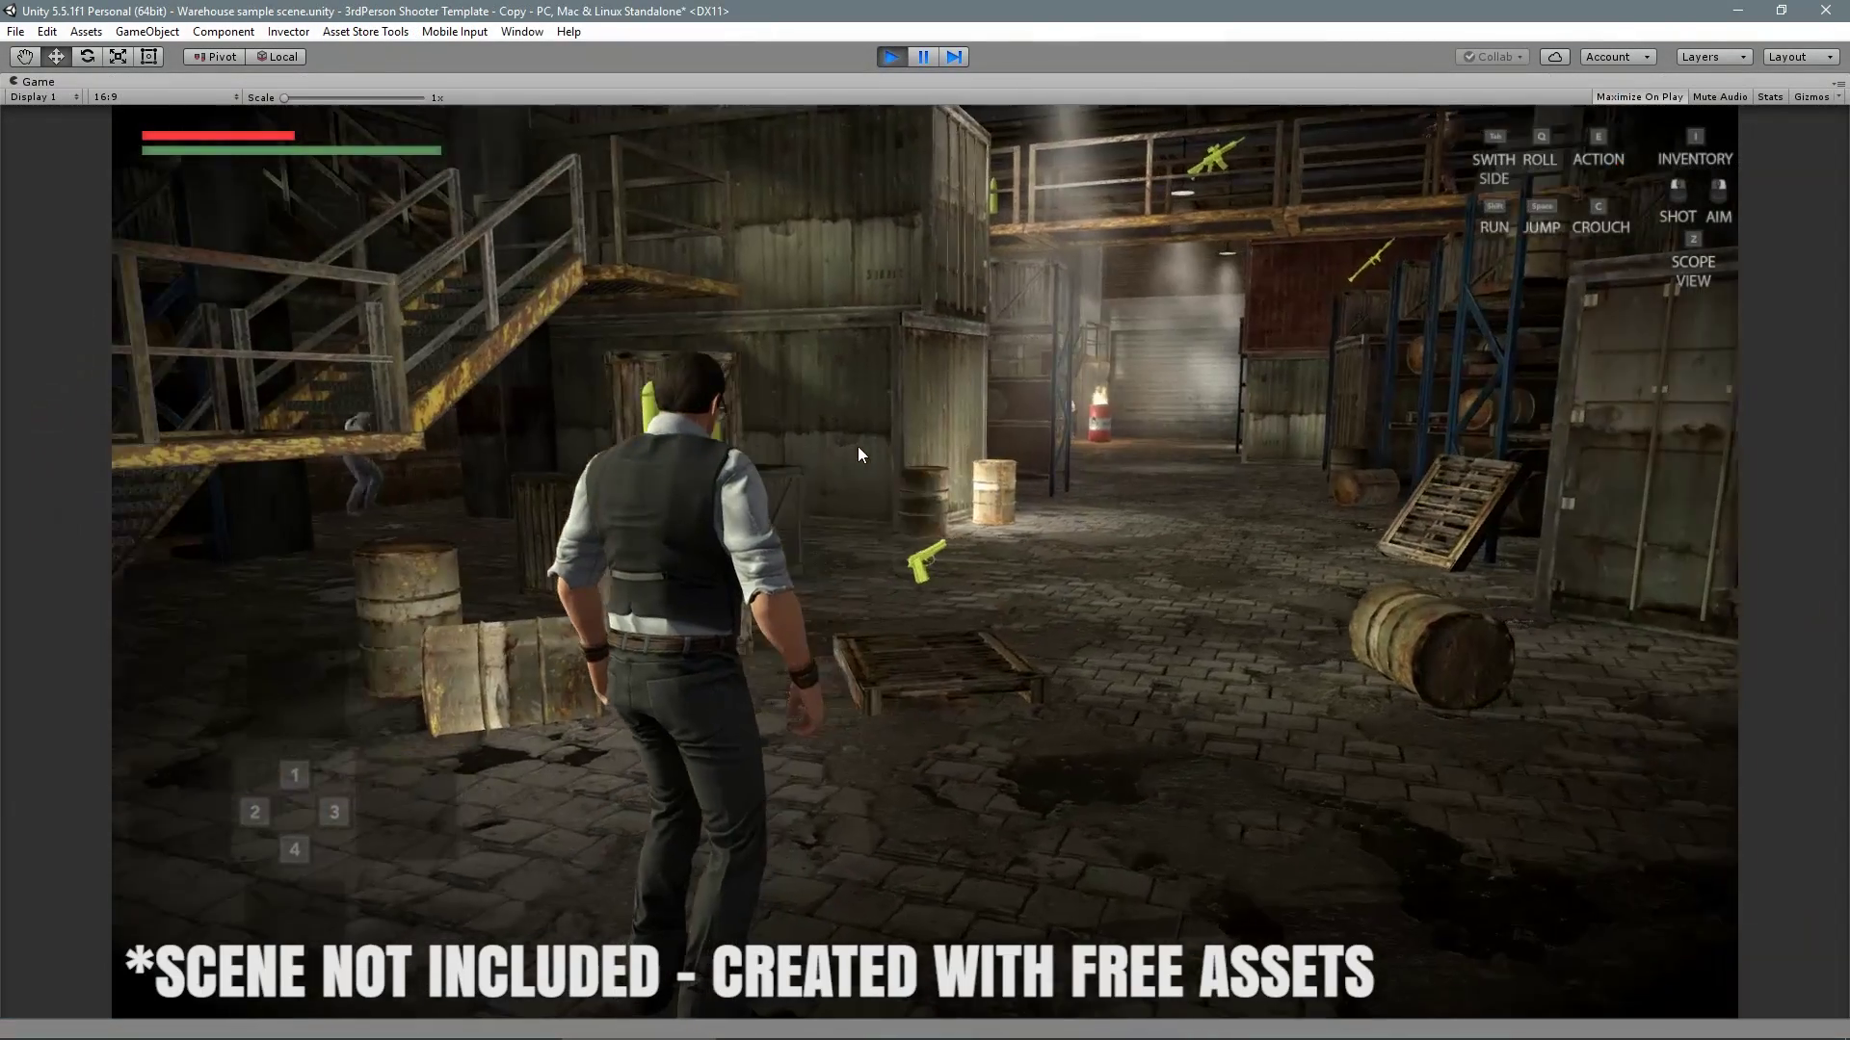
# Playtest movement in the warehouse sample scene by walking, jumping onto the crates and running across the floor
pyautogui.press('w')
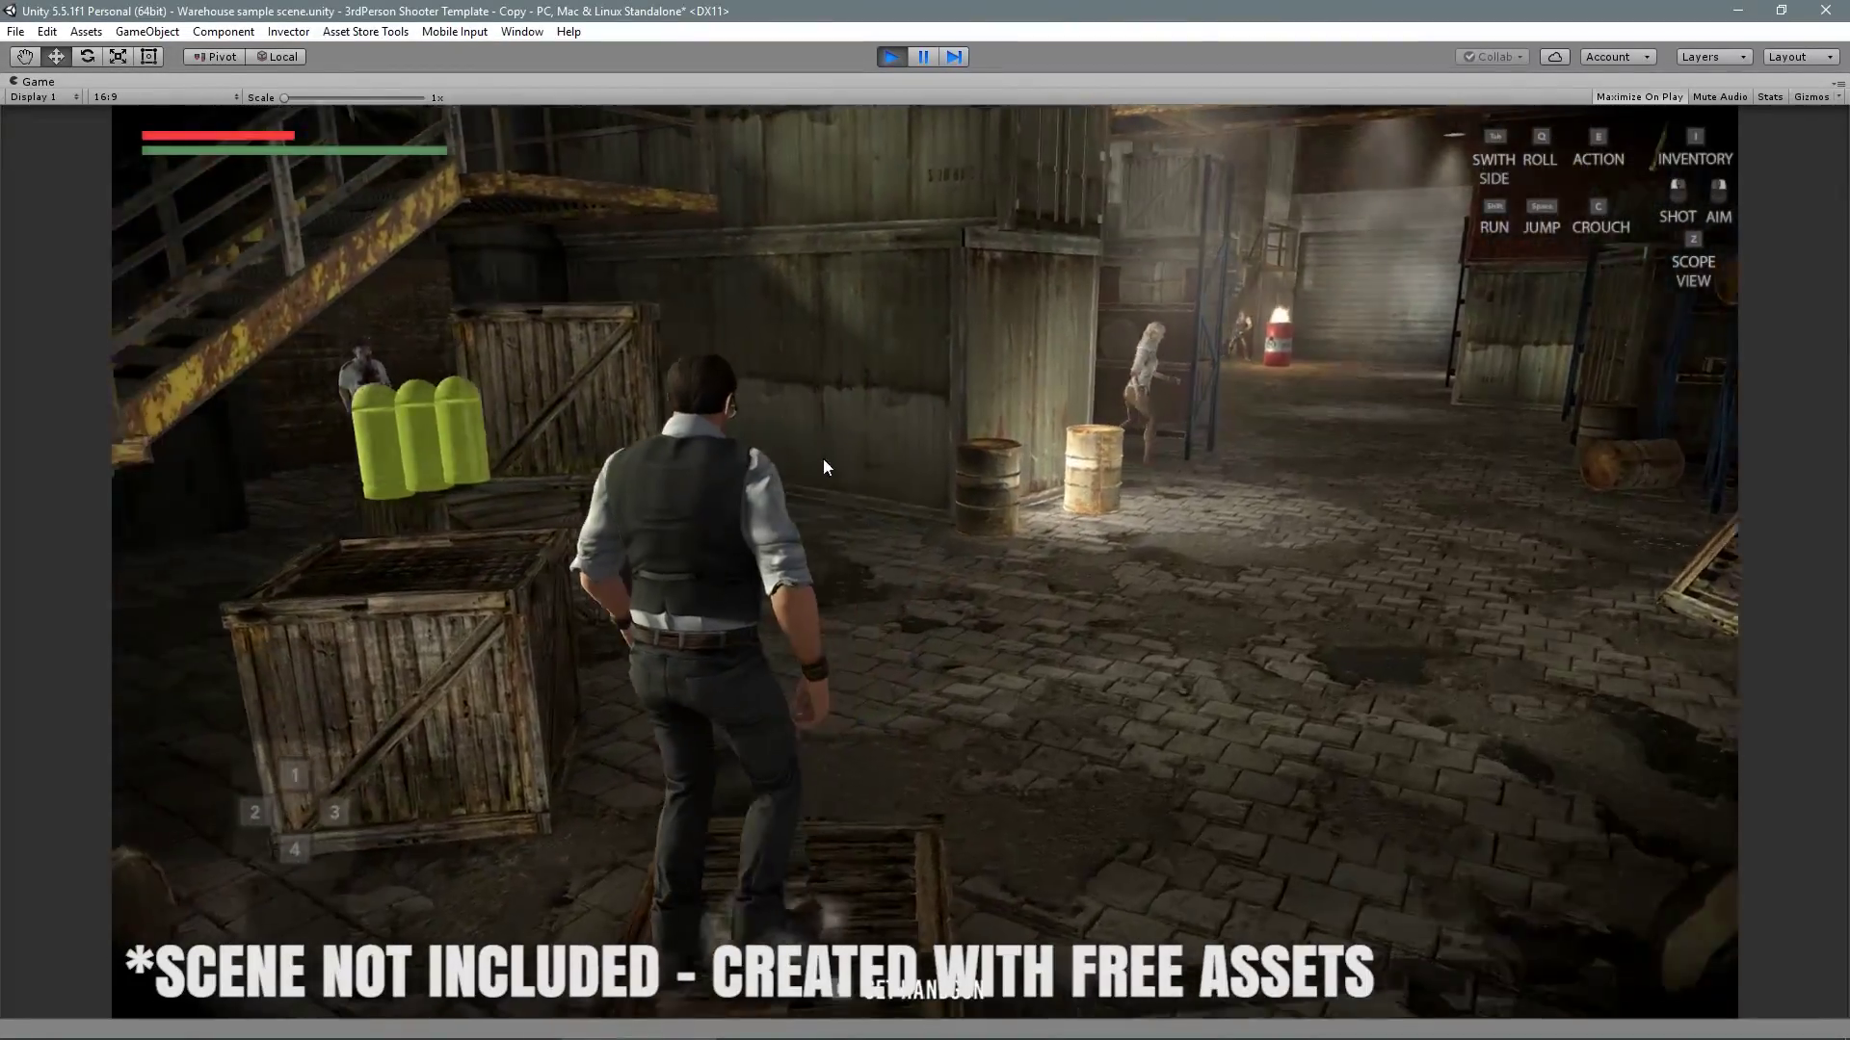
pyautogui.press('space')
pyautogui.press('w')
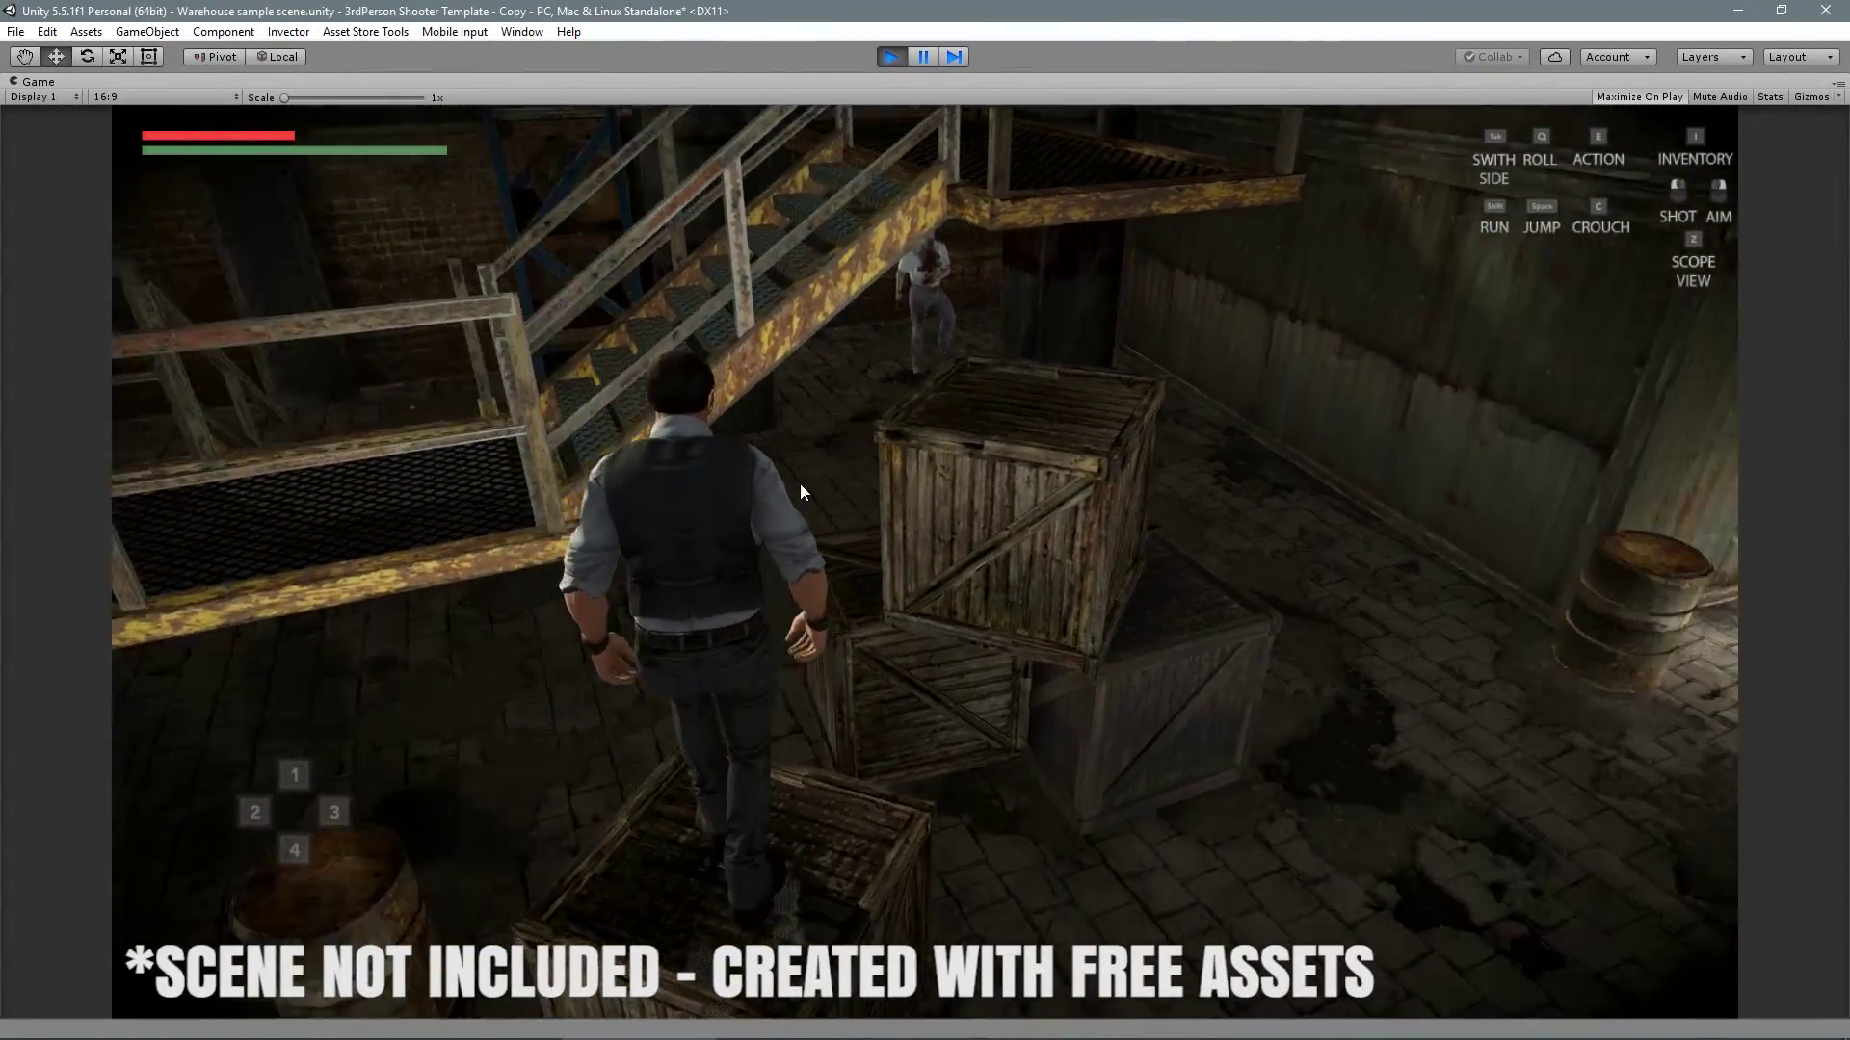
pyautogui.press('w')
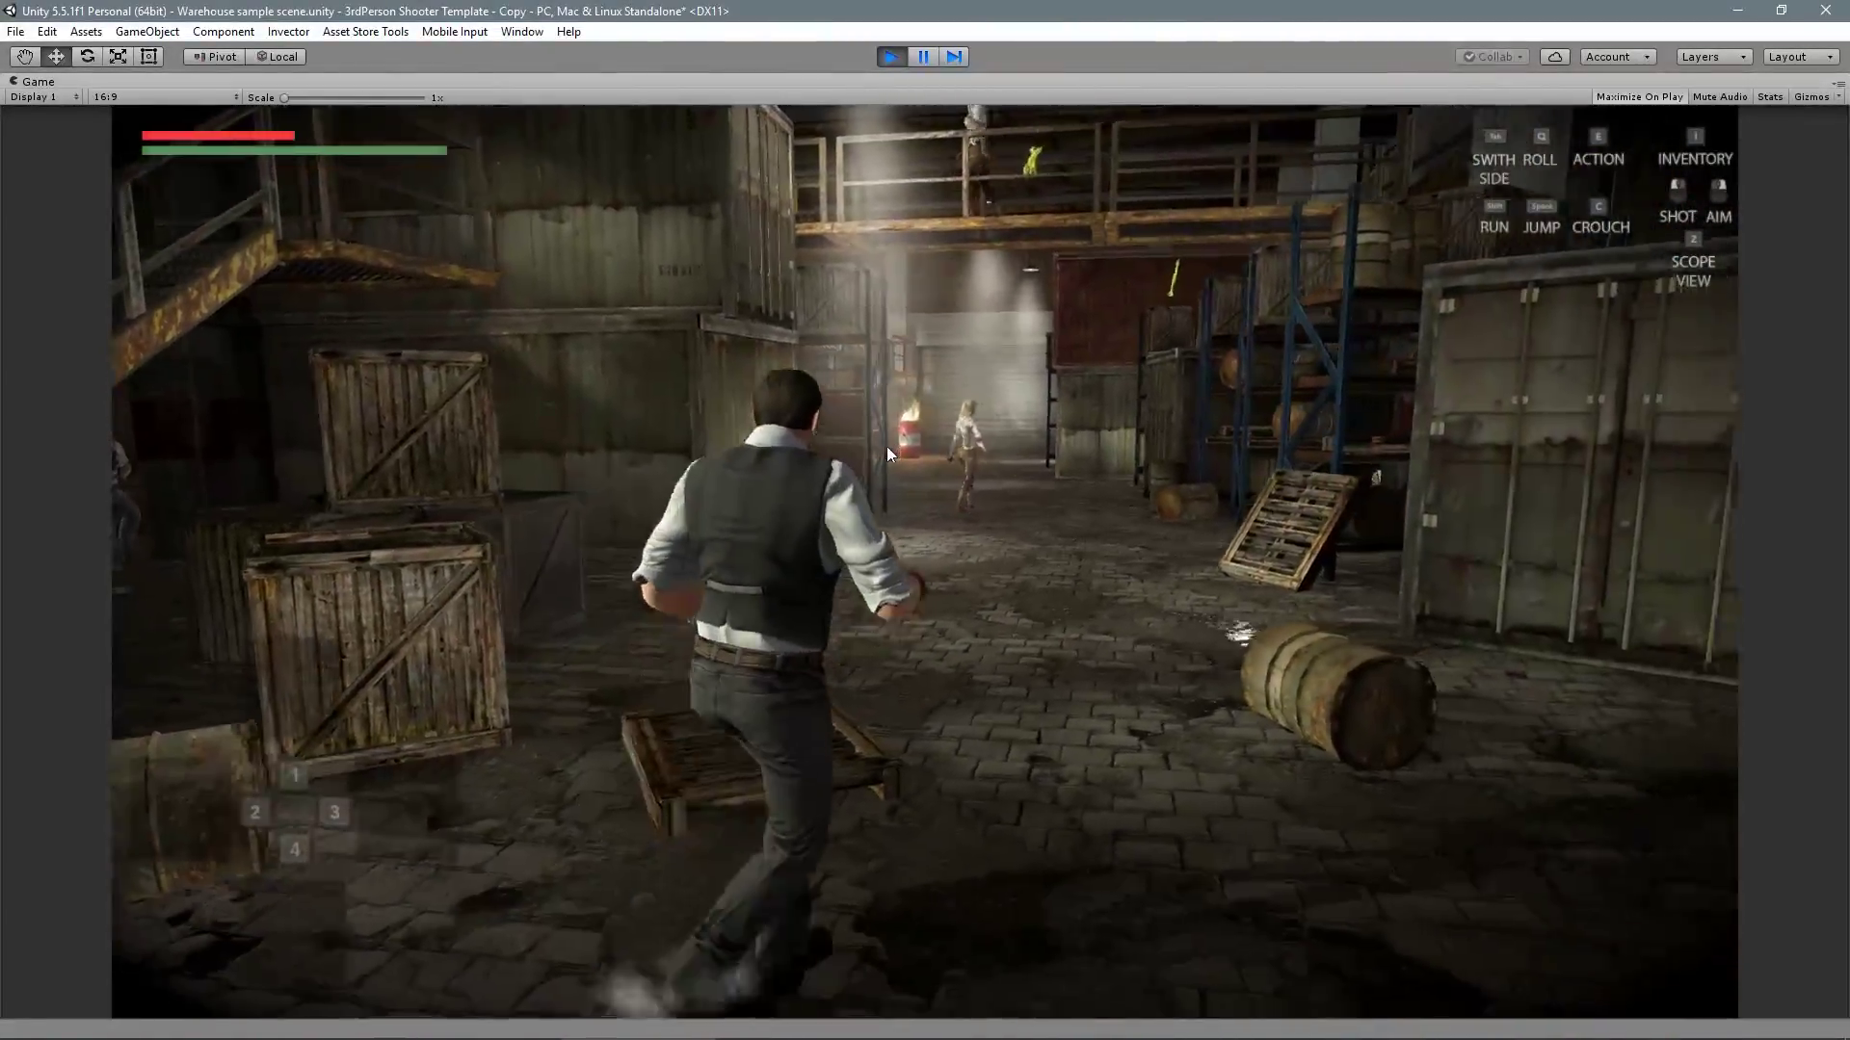
pyautogui.press('w')
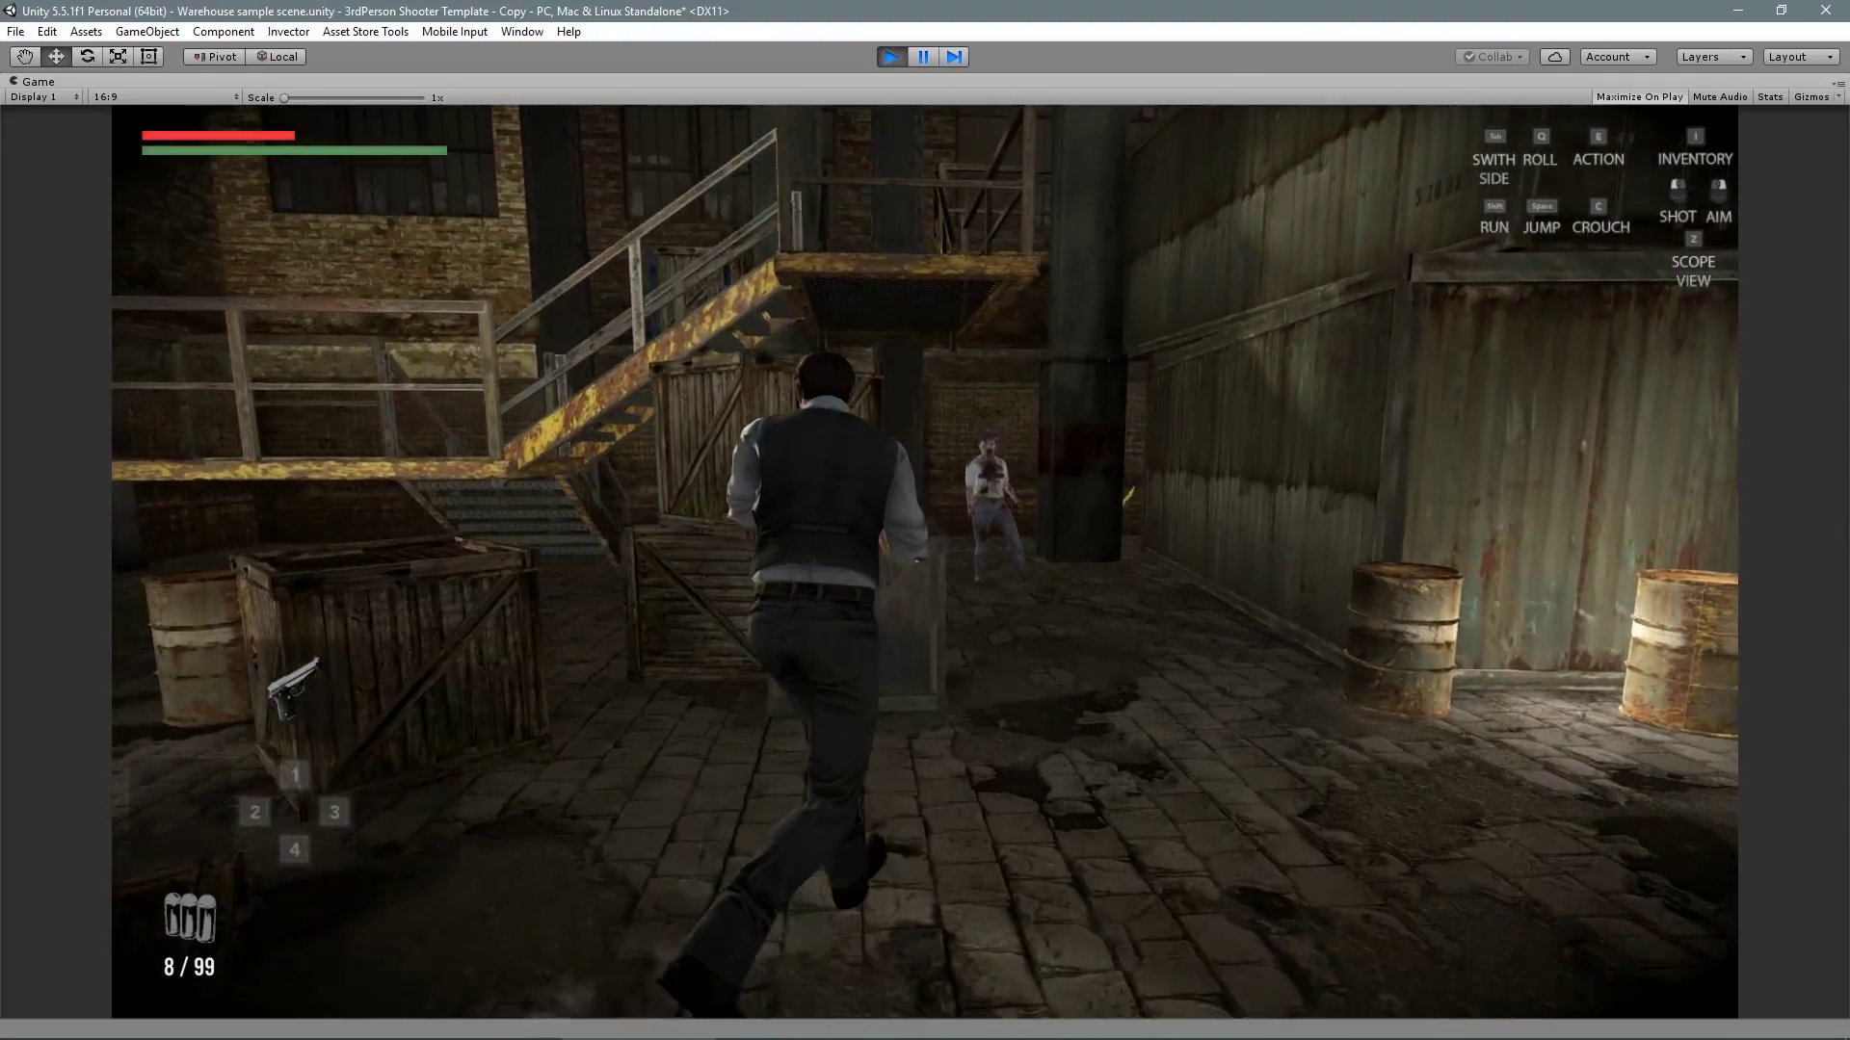
# Test the handgun by aiming at the zombie near the brick wall, firing several shots and reloading
pyautogui.rightClick(925, 561)
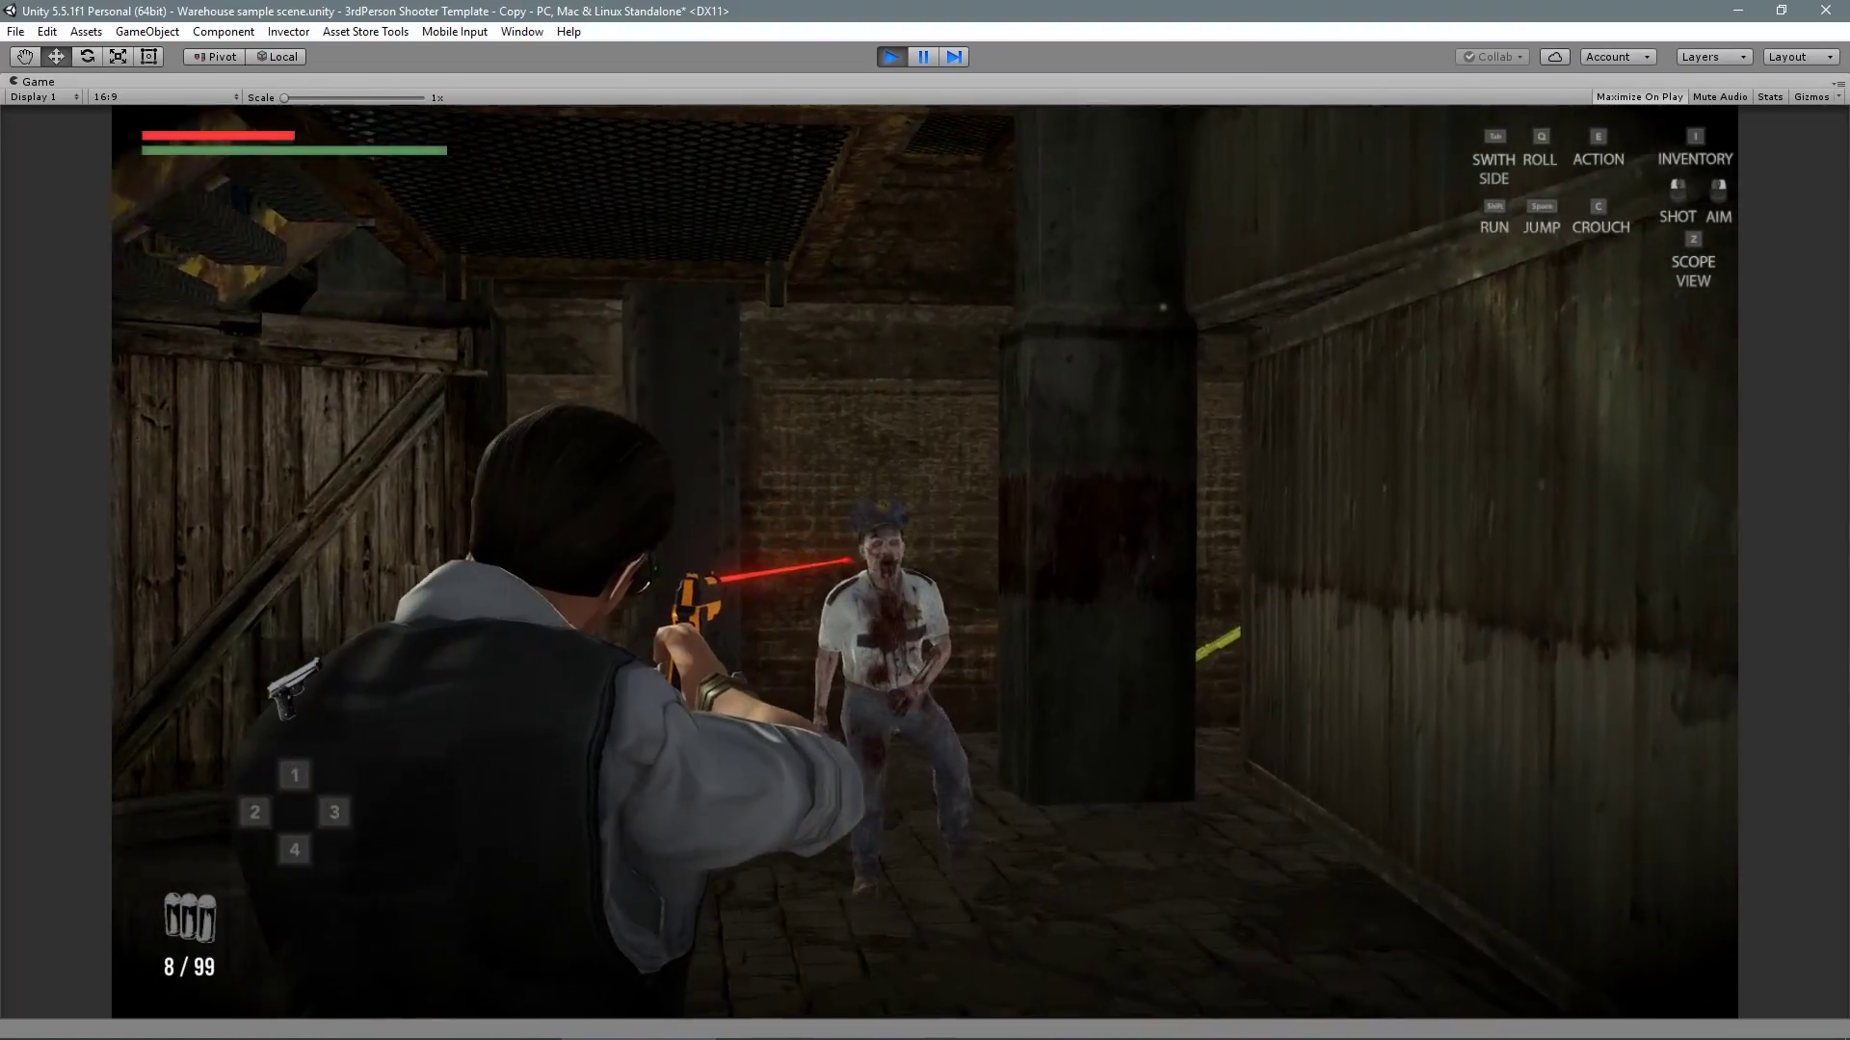
pyautogui.click(925, 562)
pyautogui.click(925, 562)
pyautogui.click(924, 562)
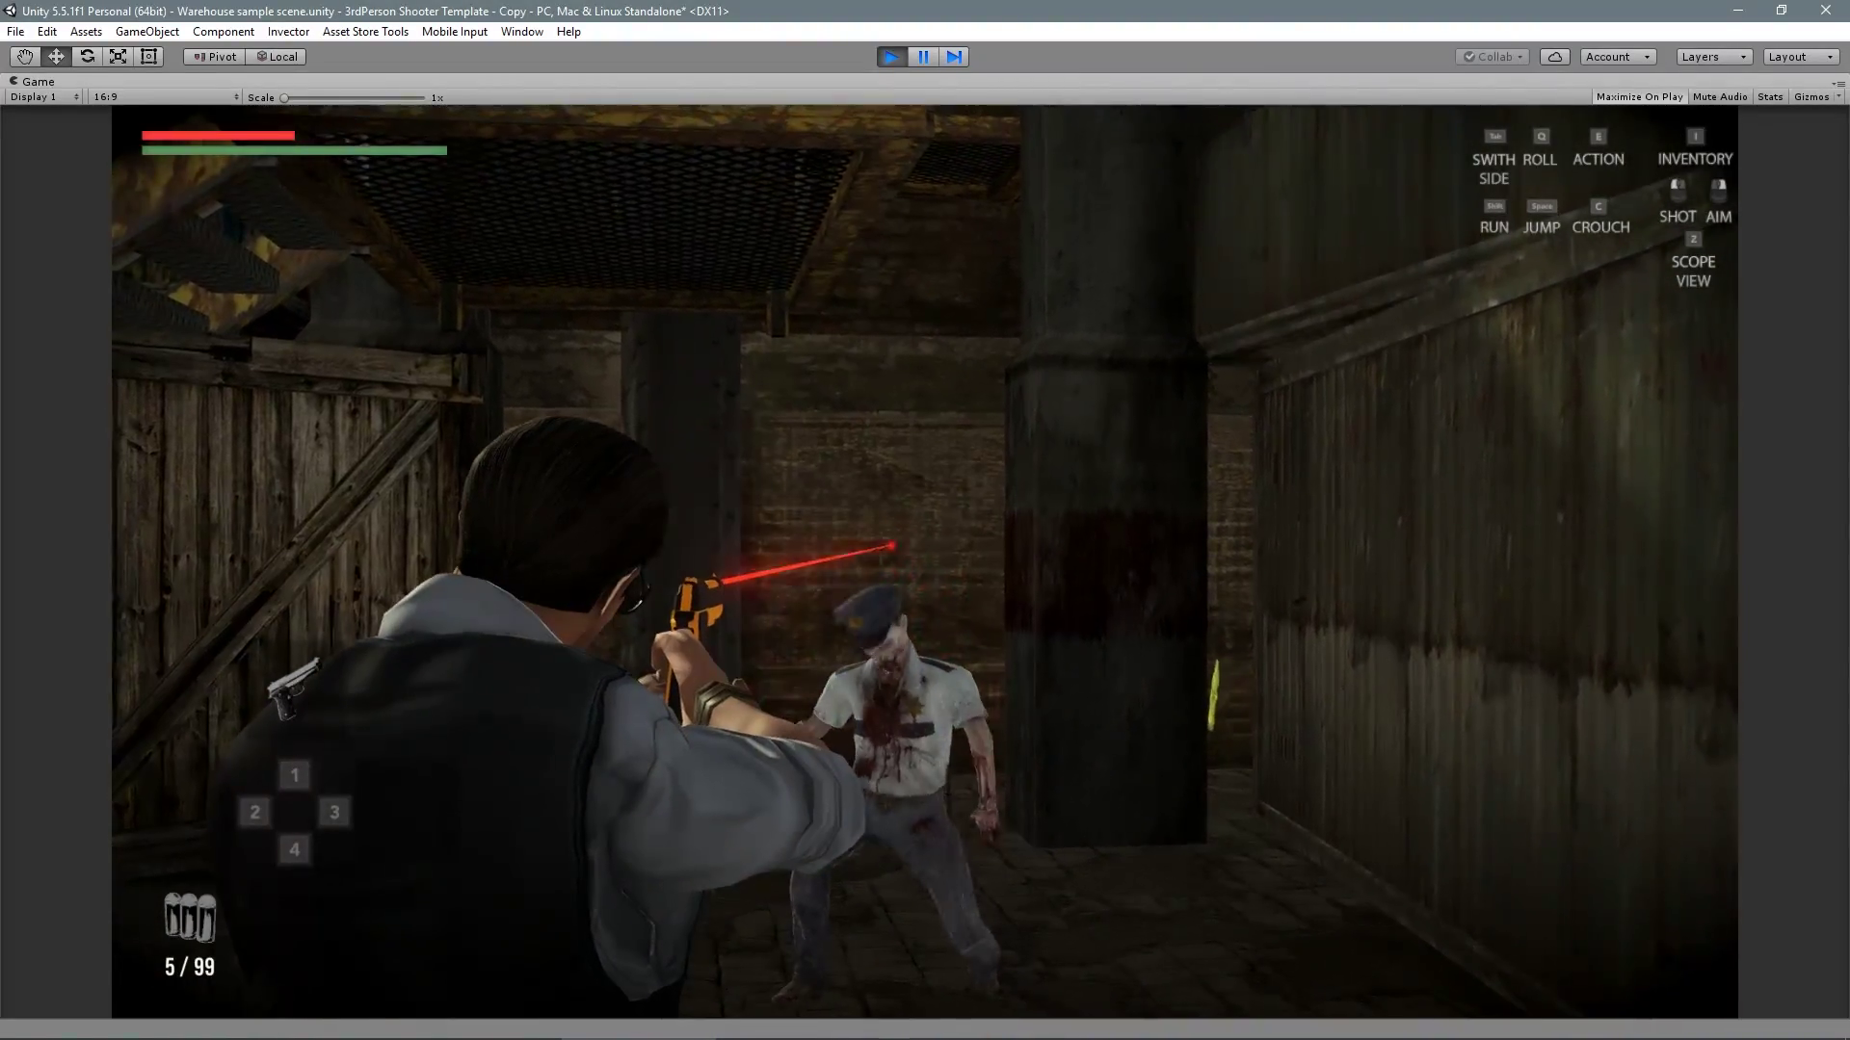
pyautogui.click(925, 561)
pyautogui.press('r')
# Test the shotgun by advancing through the warehouse and shooting the zombies along the way
pyautogui.press('w')
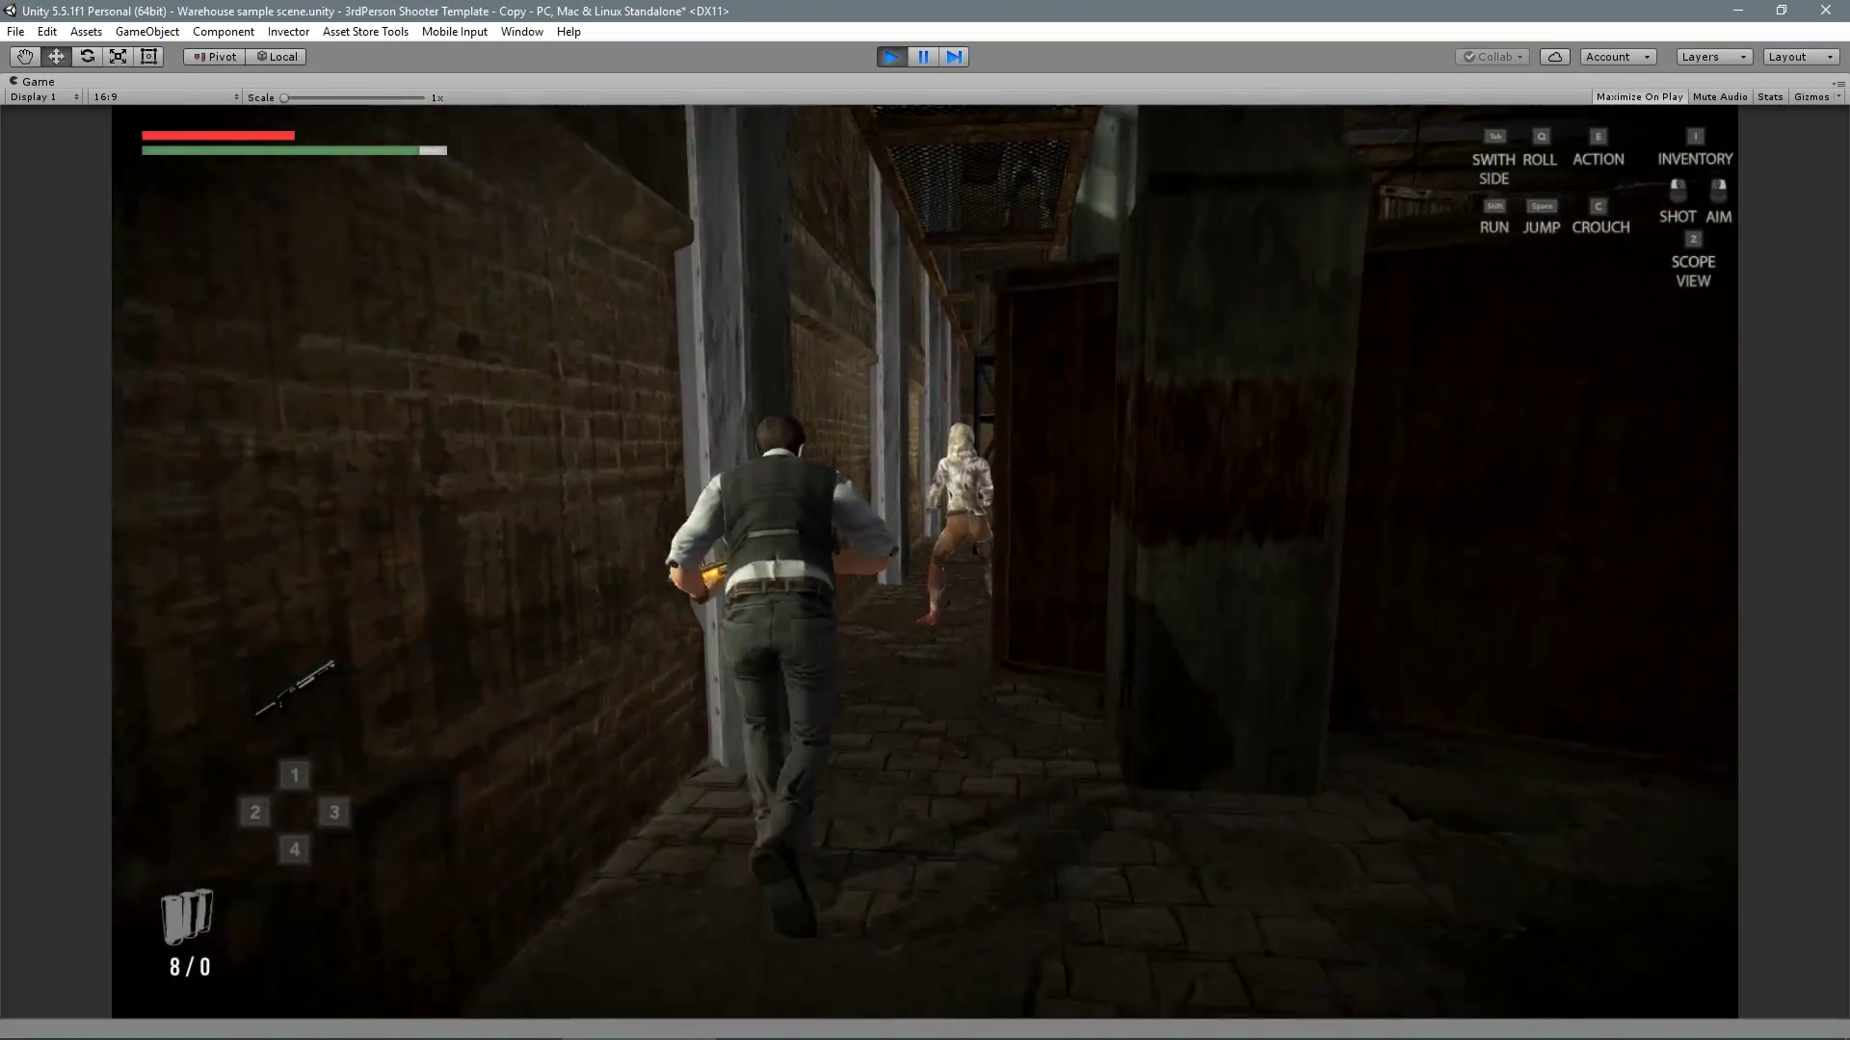
pyautogui.rightClick(925, 561)
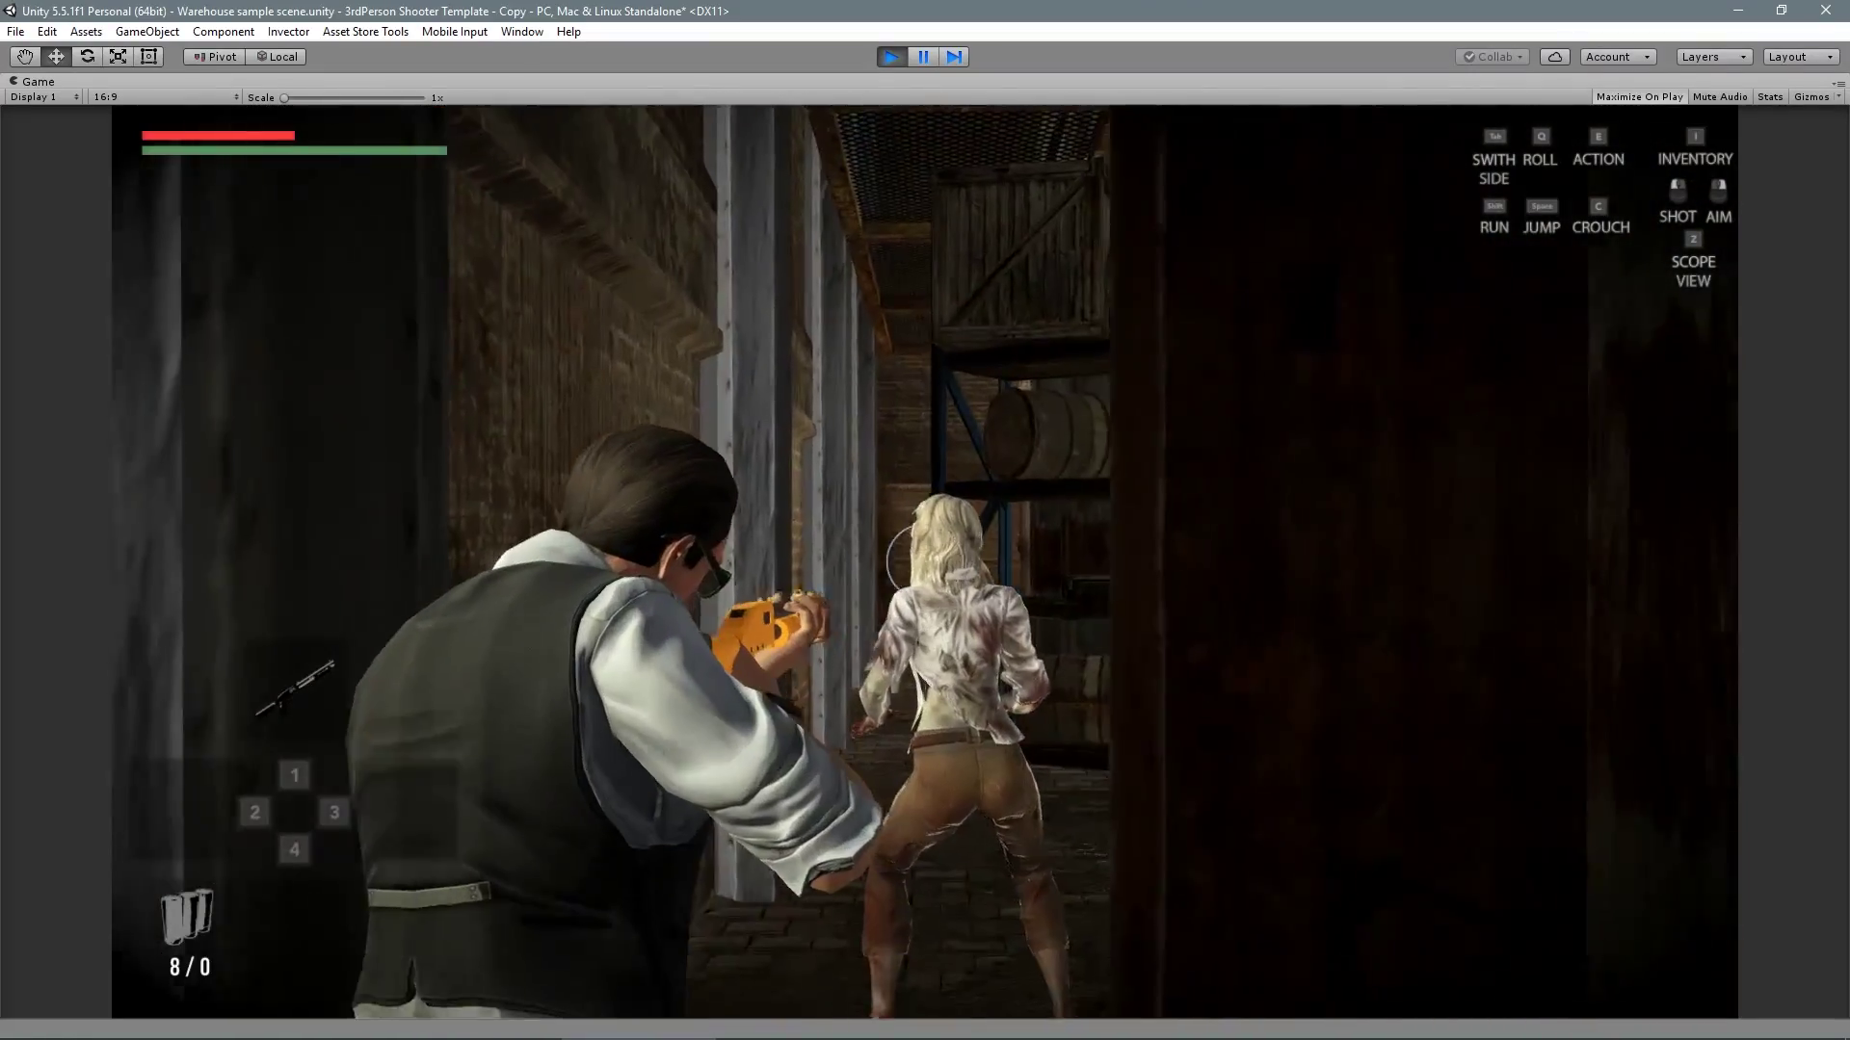
pyautogui.click(924, 561)
pyautogui.click(925, 562)
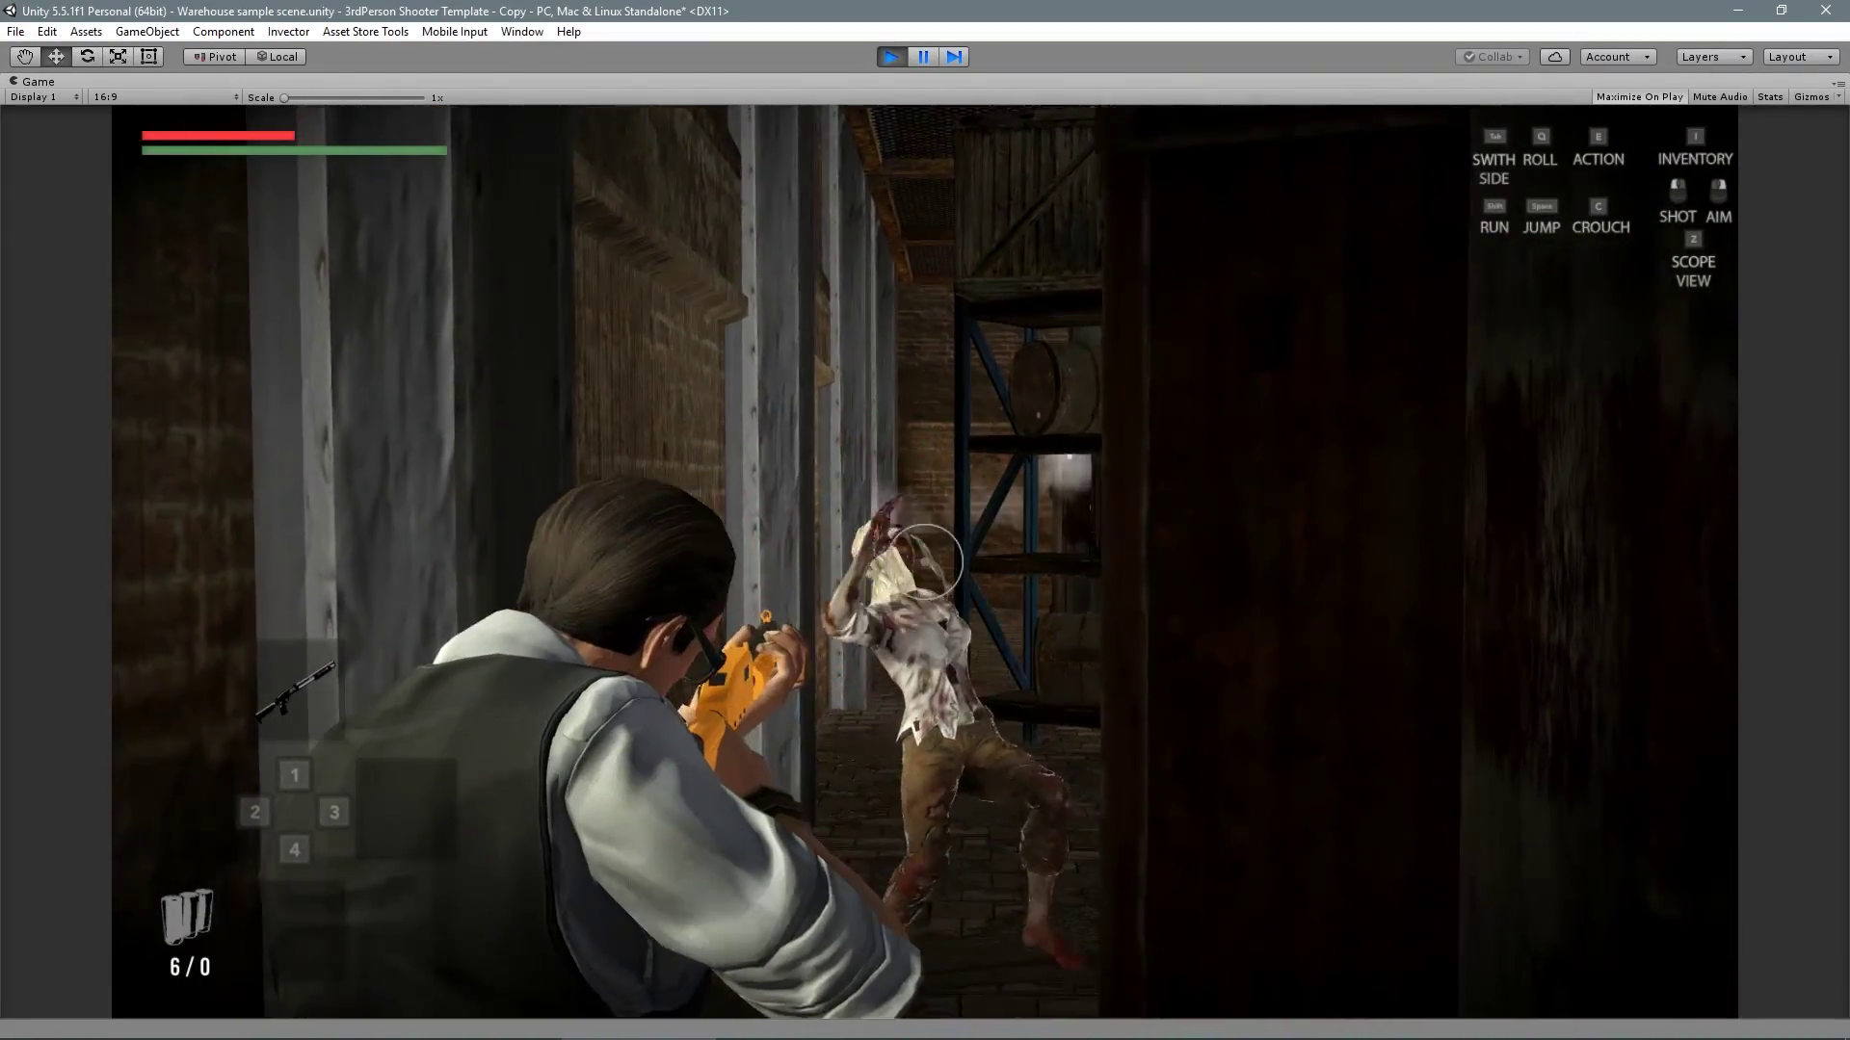
pyautogui.click(924, 561)
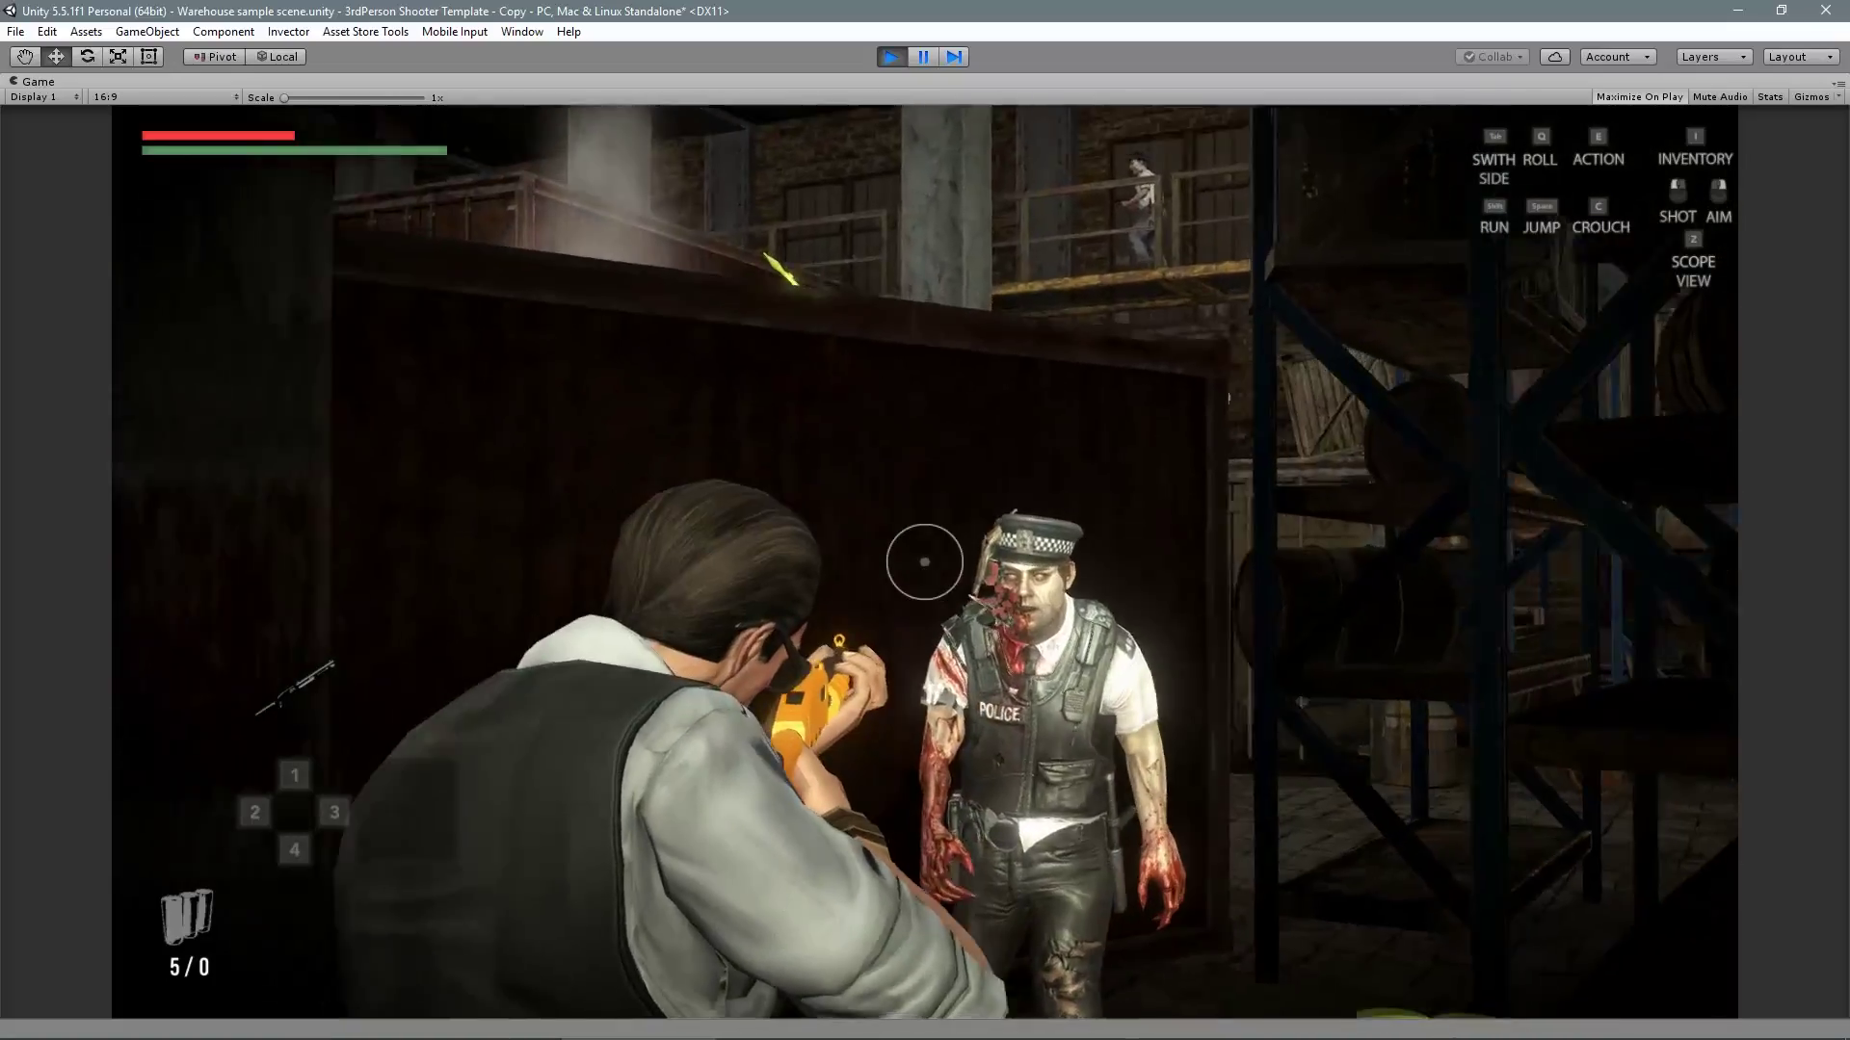
pyautogui.click(925, 562)
pyautogui.press('w')
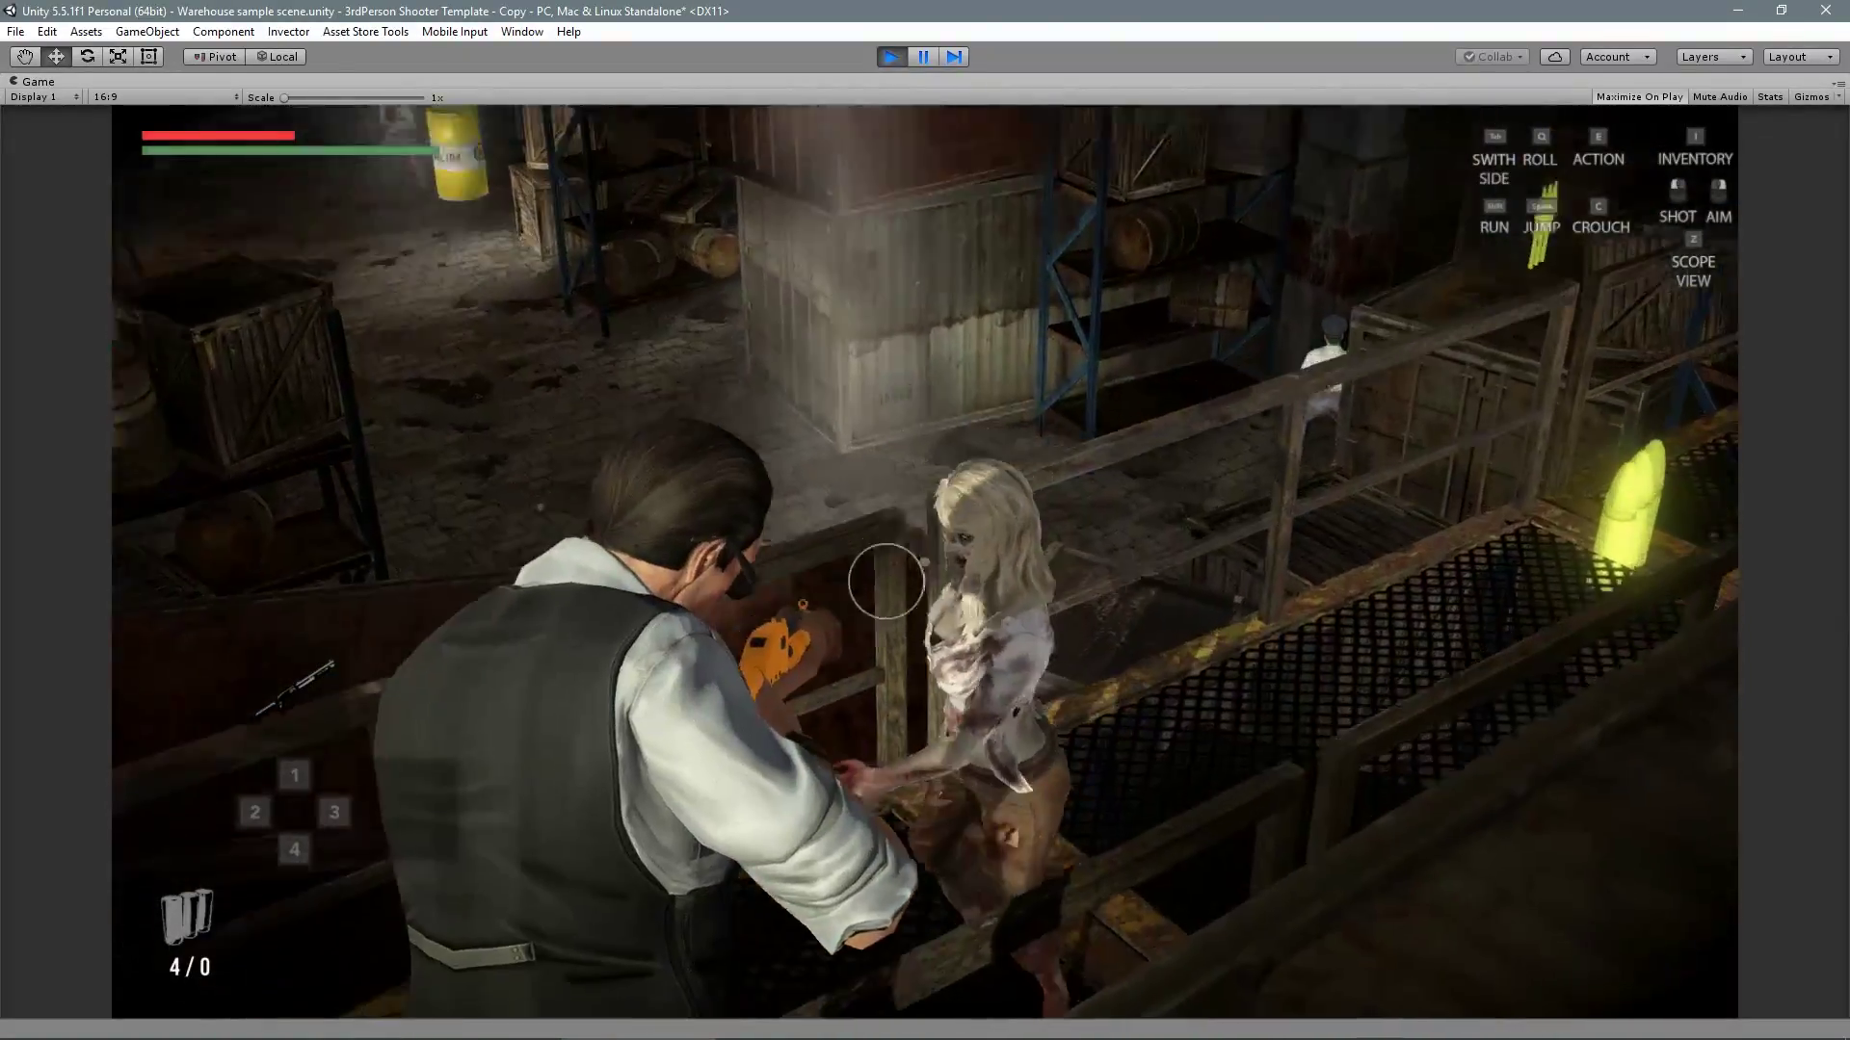
# Shoot the attacking zombie with the shotgun and test the sniper rifle's scope on the target beside the yellow barrel
pyautogui.click(925, 562)
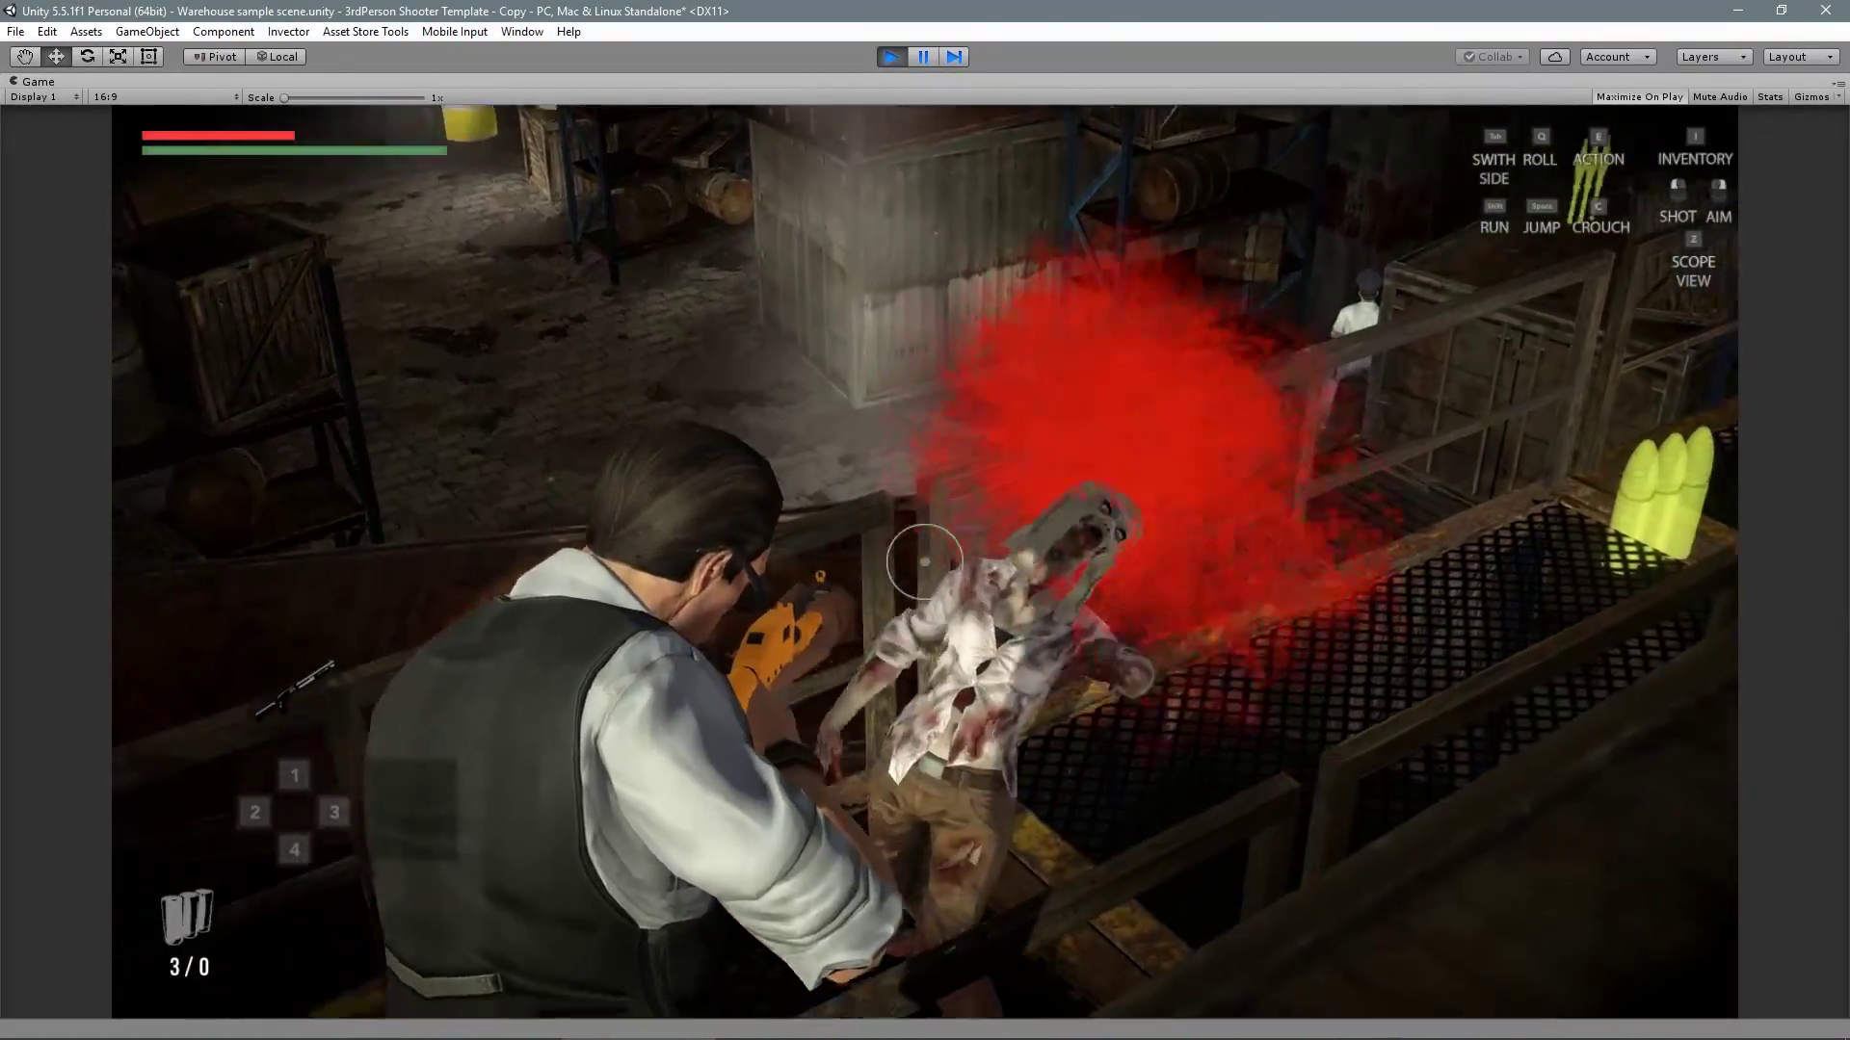
pyautogui.rightClick(925, 561)
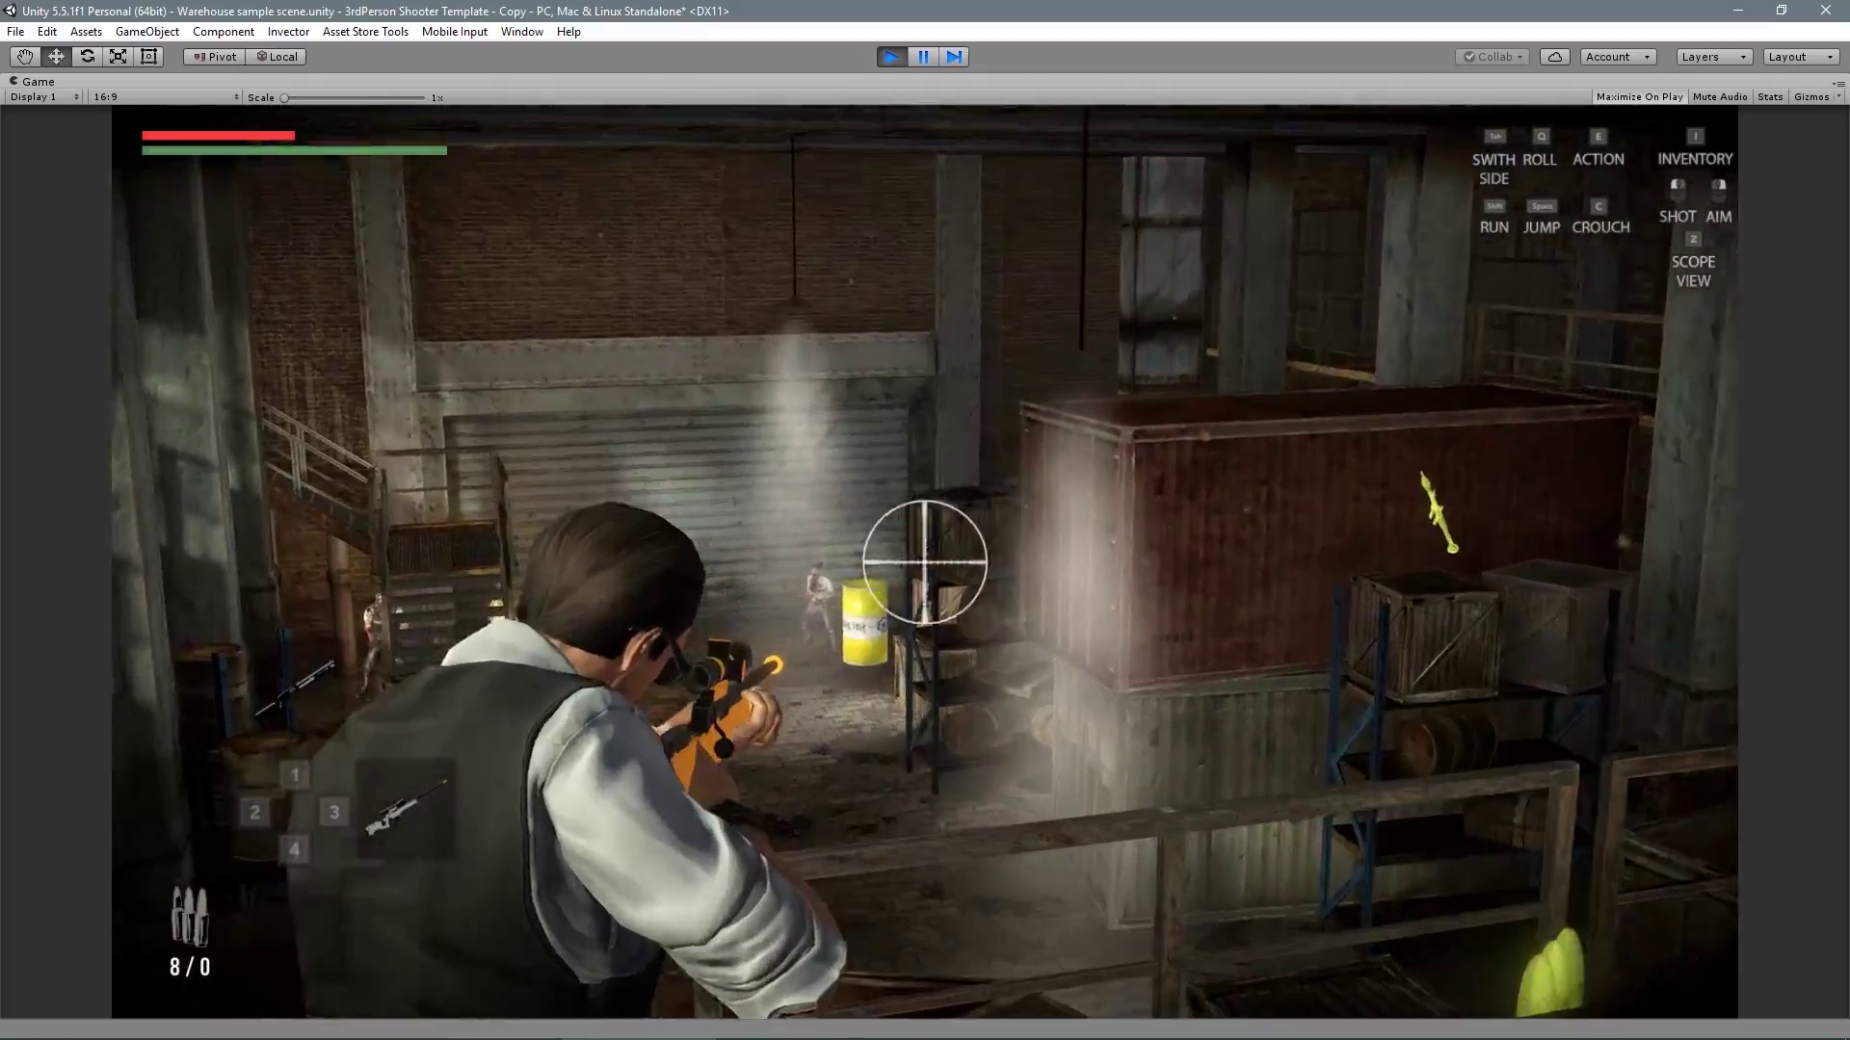
pyautogui.press('z')
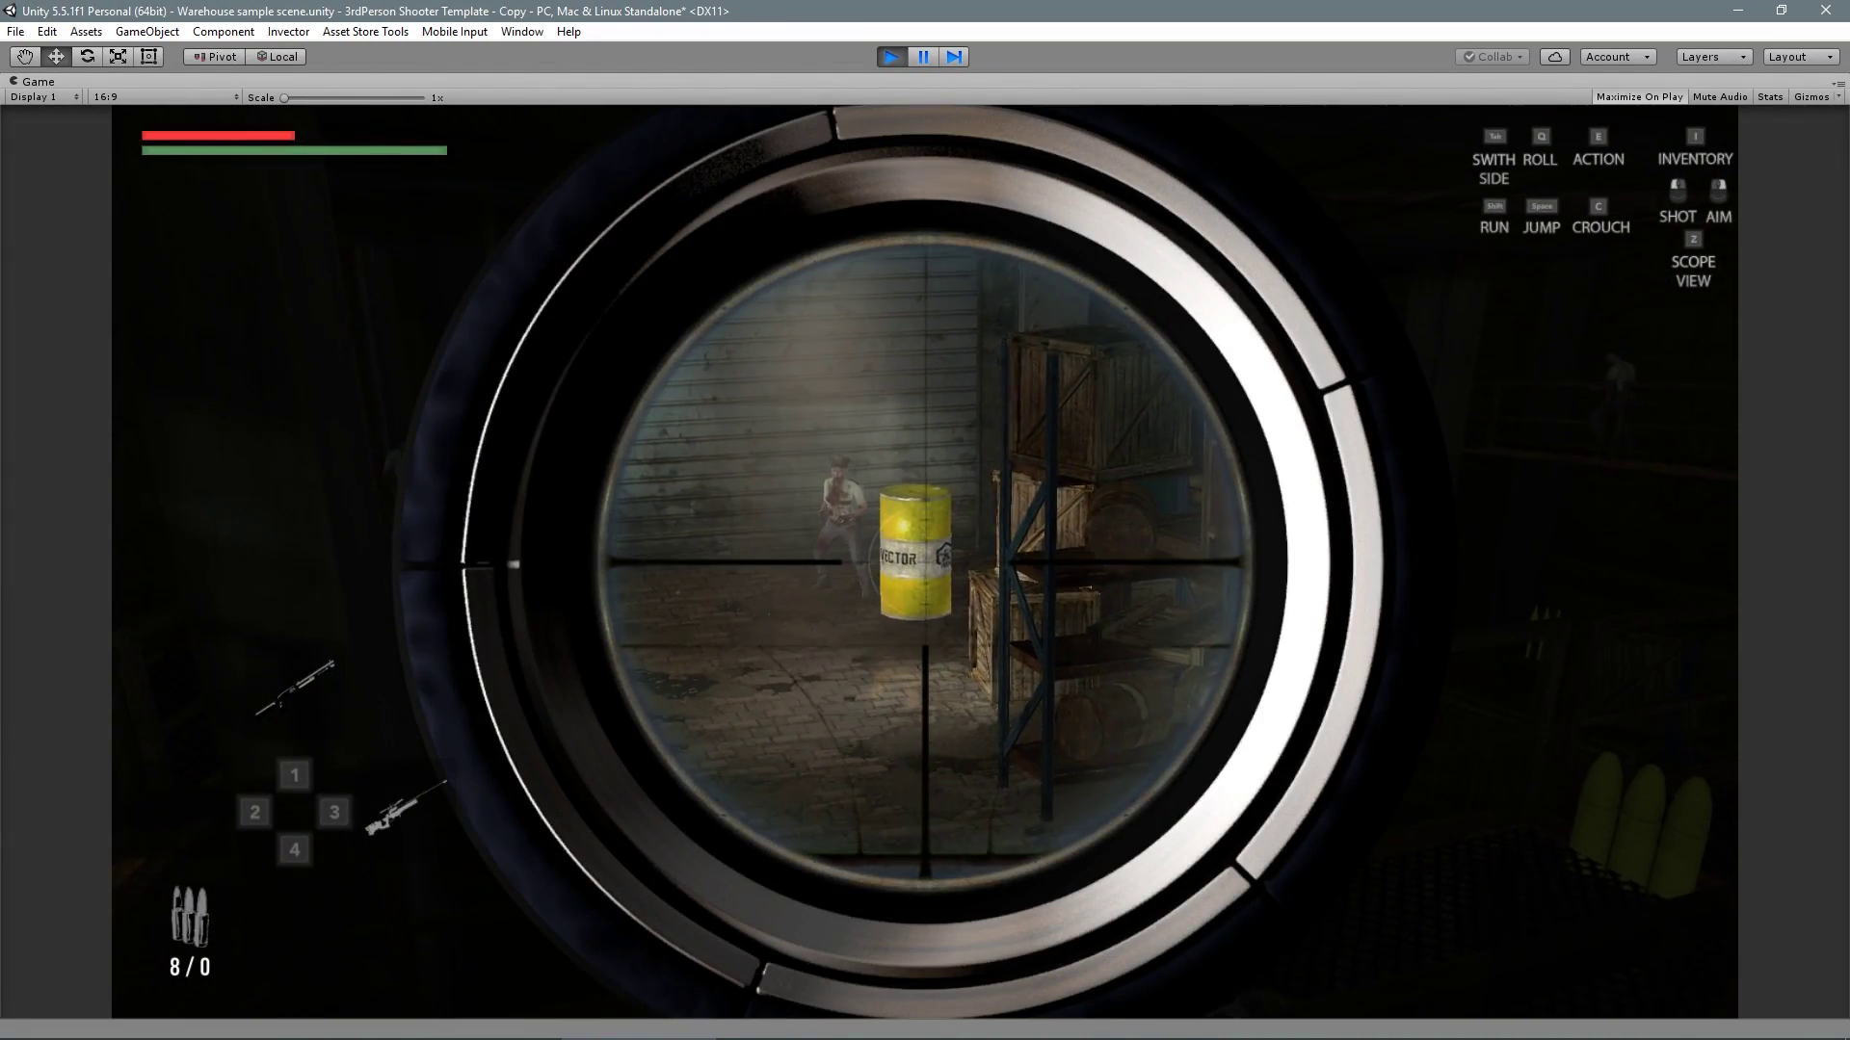
pyautogui.click(924, 561)
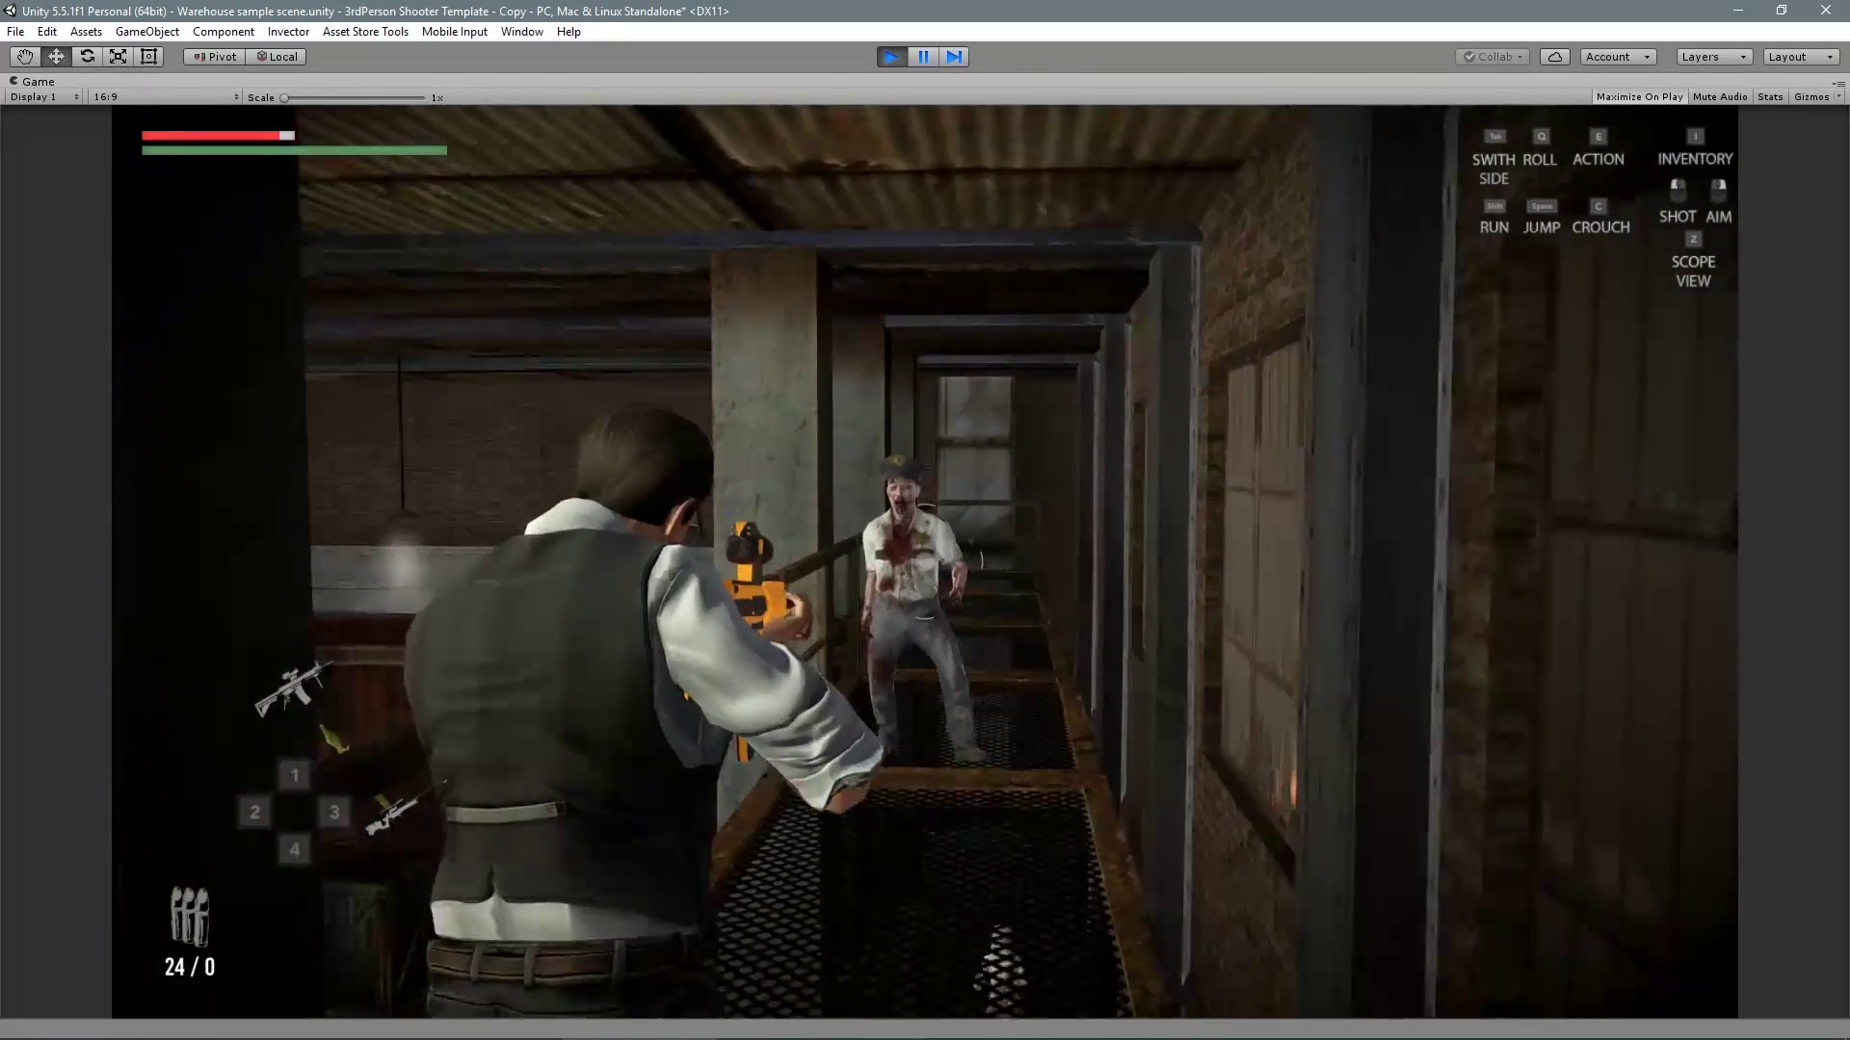
# Shoot the capped zombie on the catwalk through the assault rifle's scope and fire the rocket launcher from atop the crates
pyautogui.press('z')
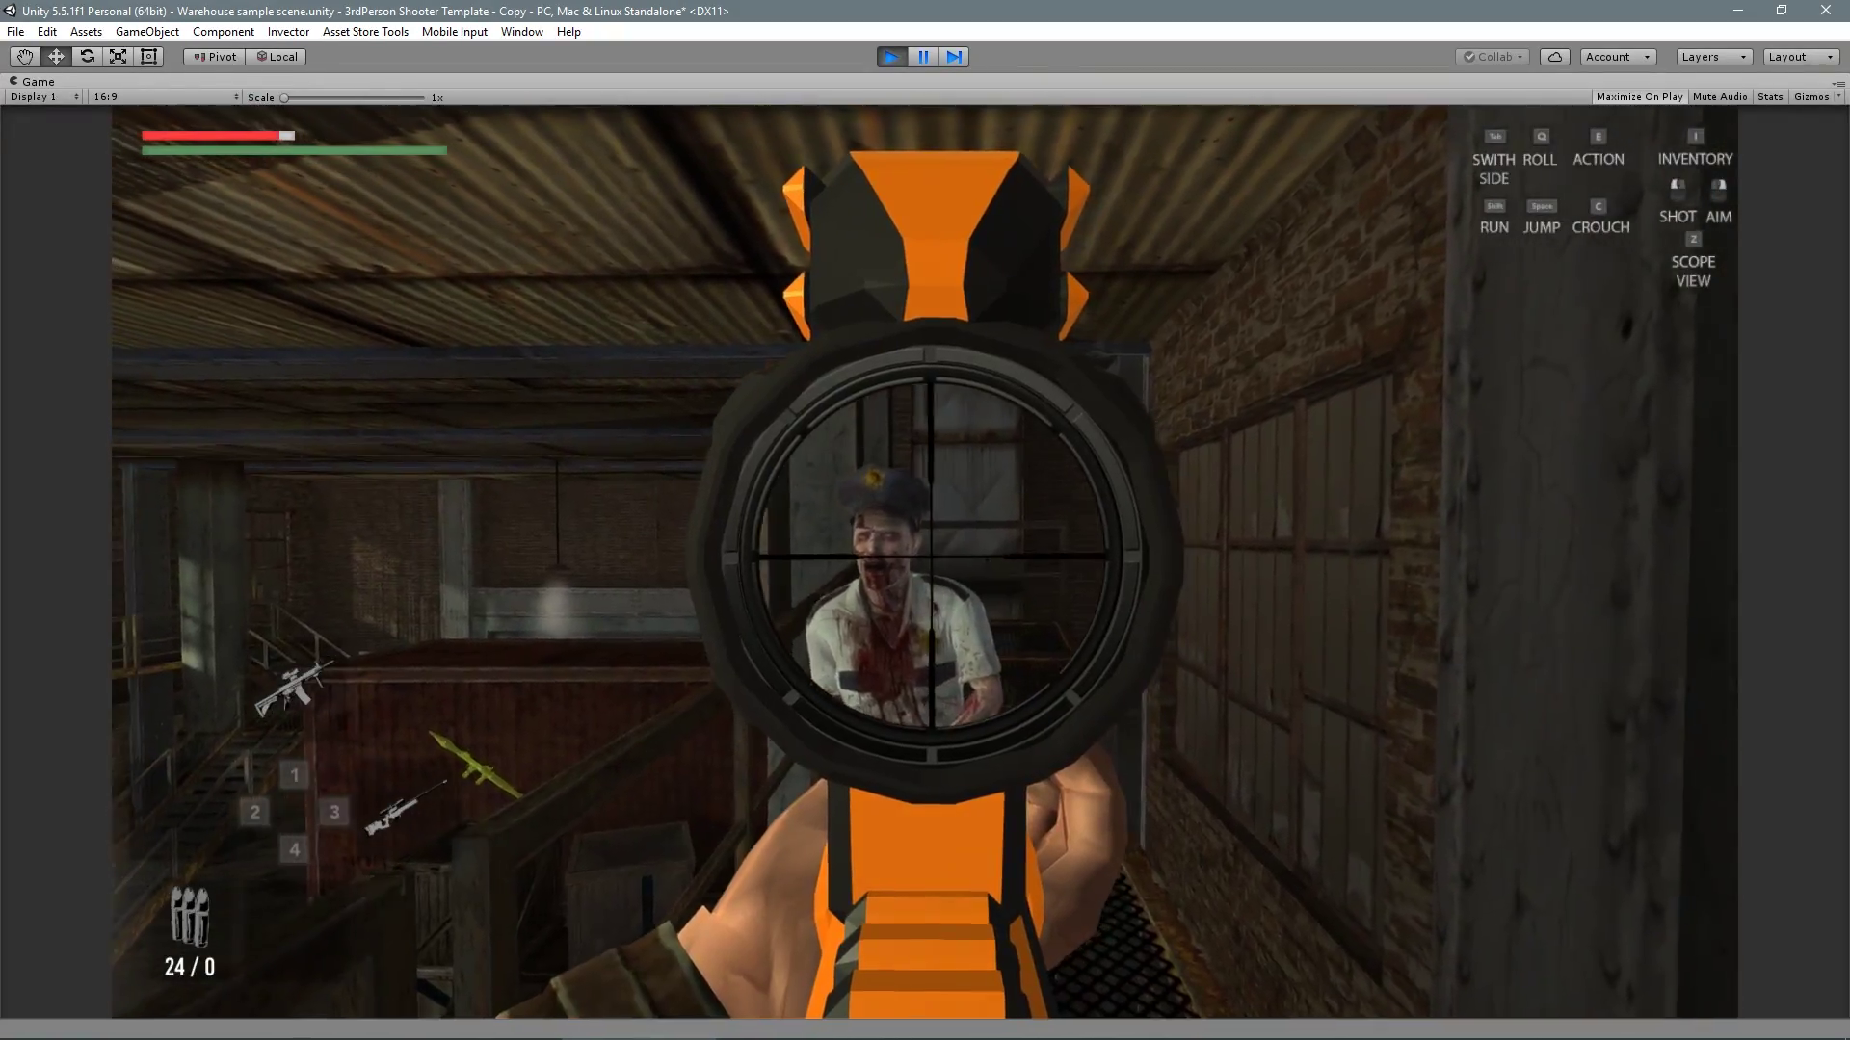
pyautogui.click(929, 557)
pyautogui.click(930, 557)
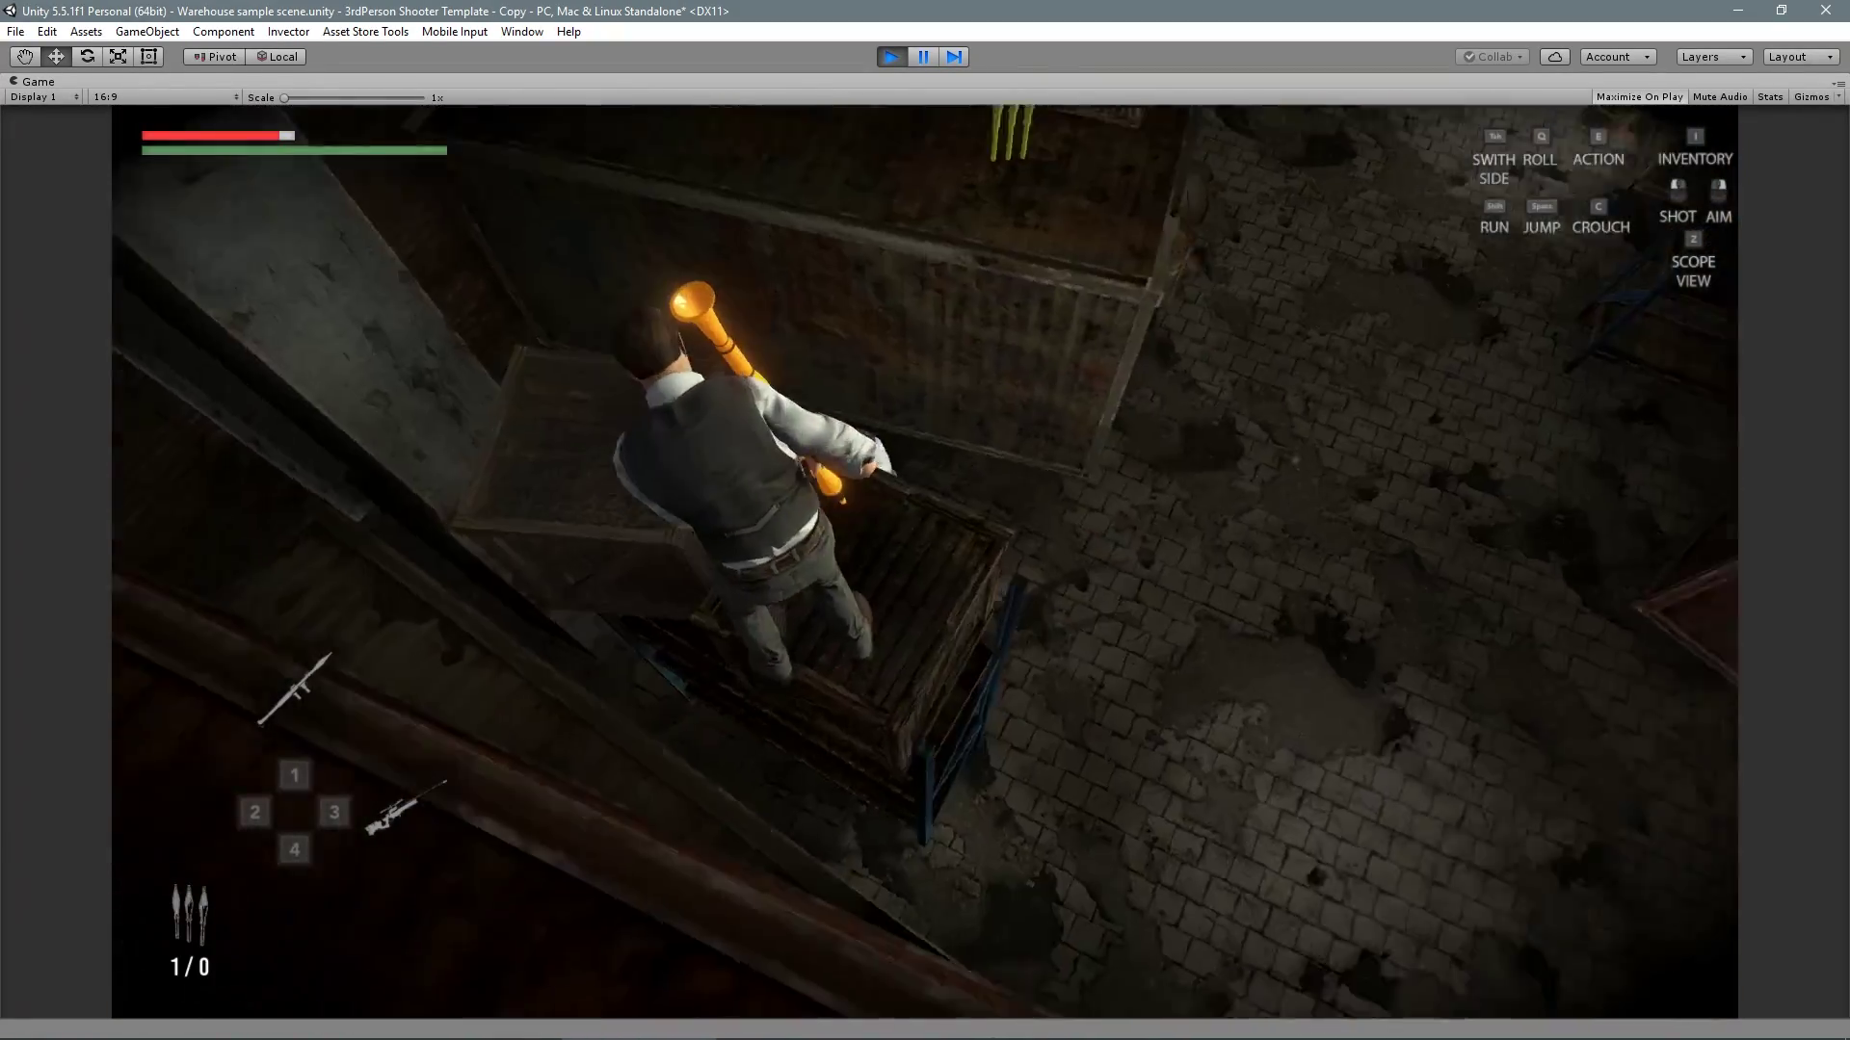
pyautogui.rightClick(925, 561)
pyautogui.click(925, 561)
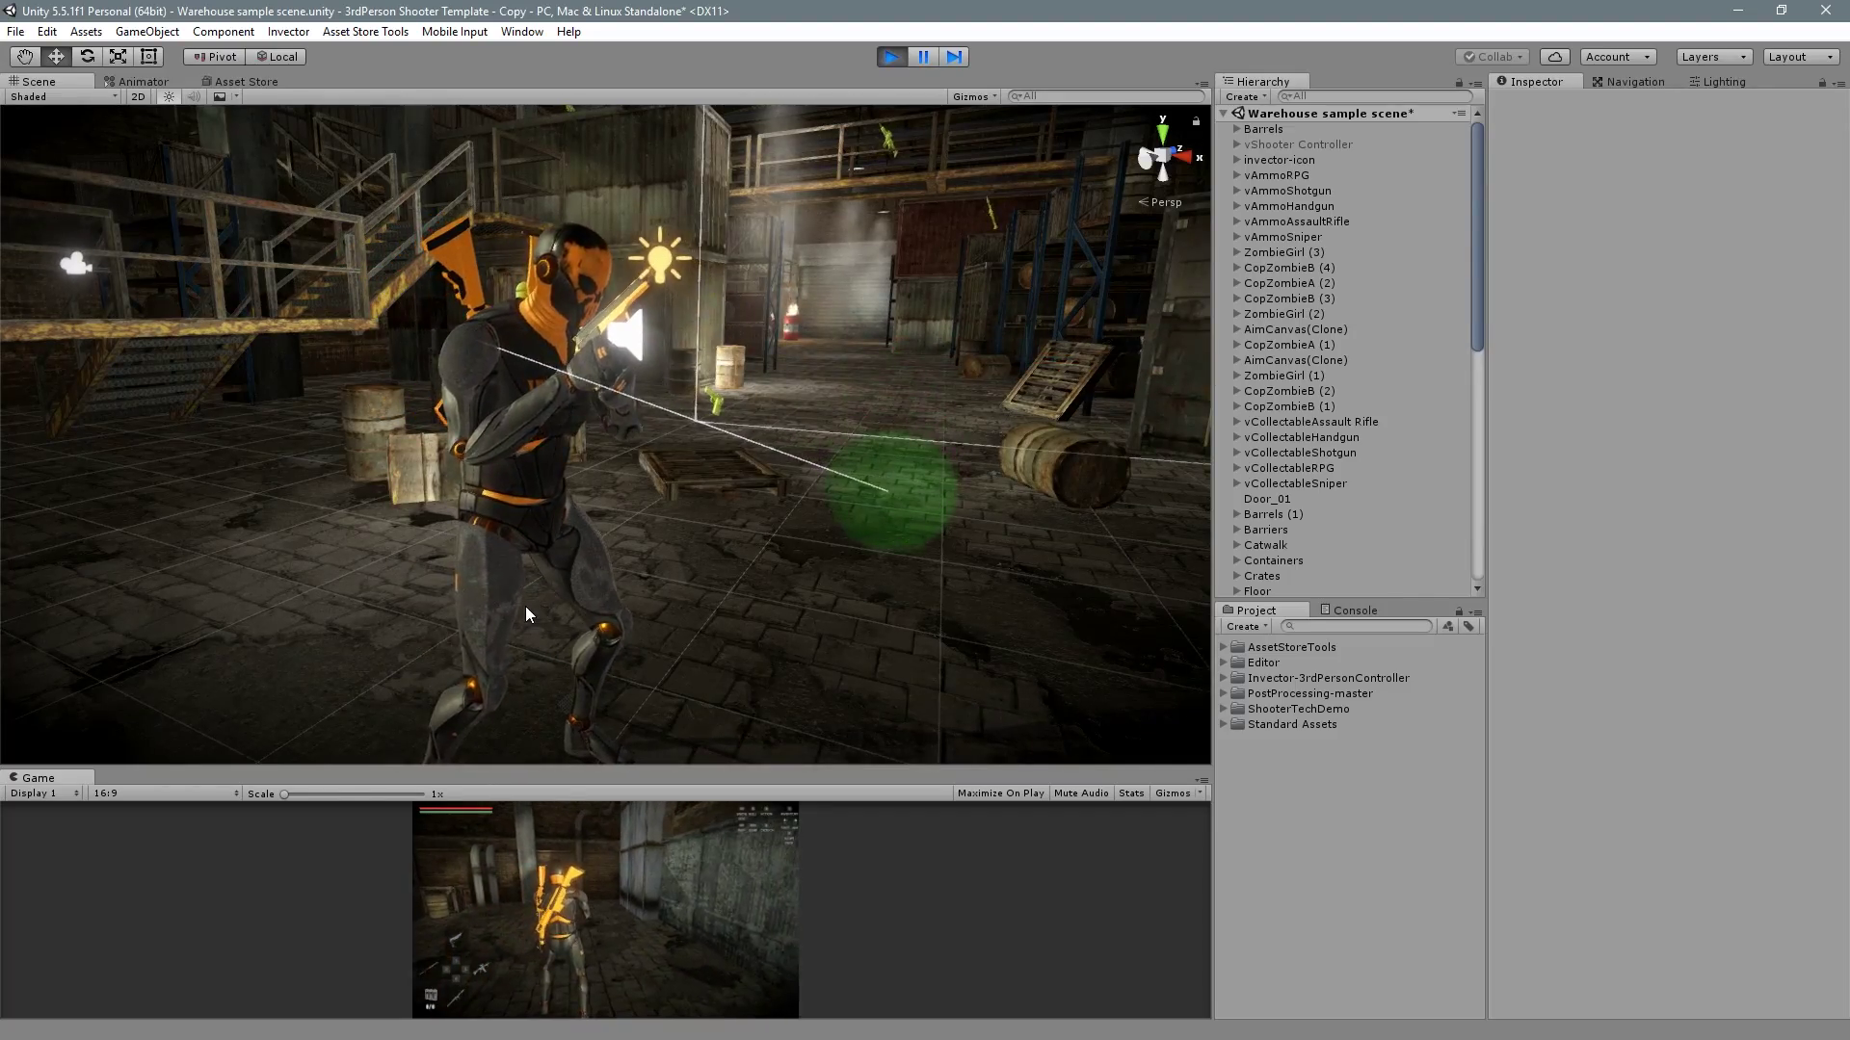
# Switch weapons on the robot character and test its aiming poses with the Scene and Game views shown together
pyautogui.press('Left')
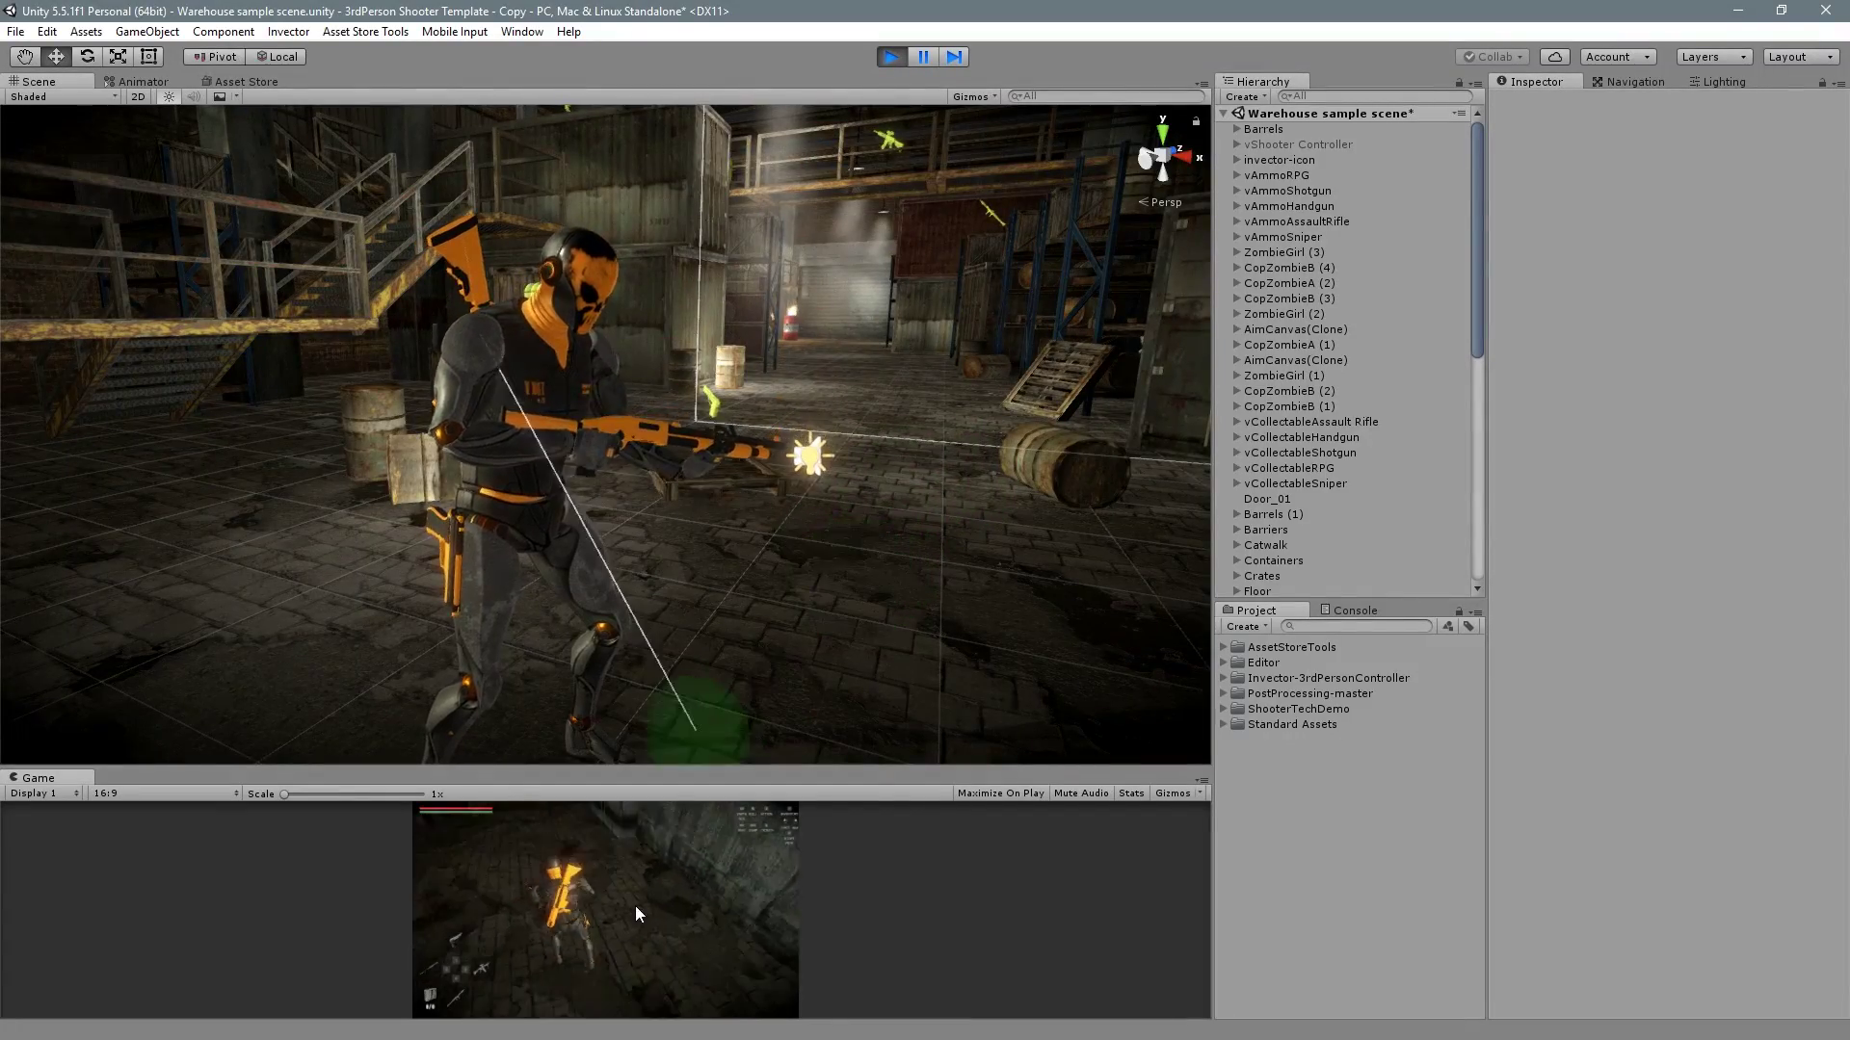
pyautogui.moveTo(637, 912); pyautogui.dragTo(631, 842, button='right')
pyautogui.moveTo(598, 447); pyautogui.dragTo(279, 447, button='right')
pyautogui.press('Right')
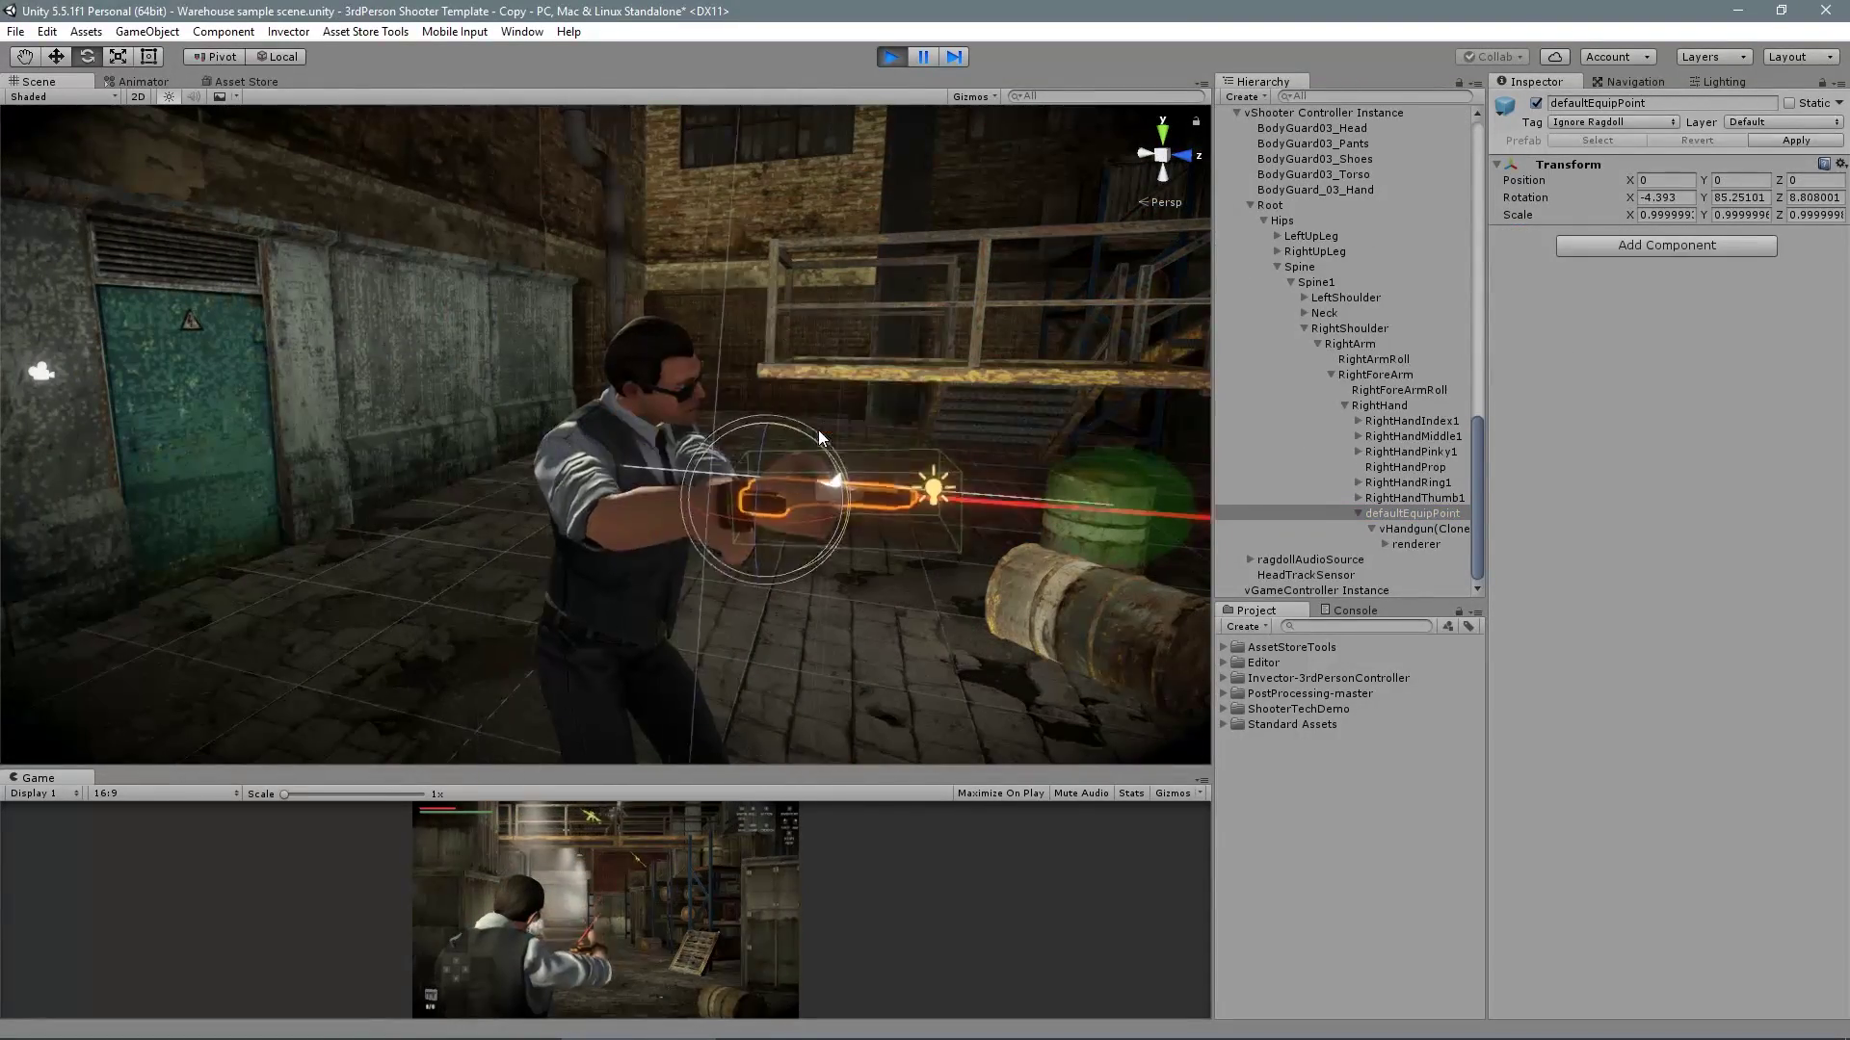
# Align defaultEquipPoint to position 0.0597, 0.0081, -0.0057 and rotation -3.986, 96.287, -77.658, and carry the values over outside play mode
pyautogui.keyDown('alt'); pyautogui.moveTo(818, 430); pyautogui.dragTo(714, 453); pyautogui.keyUp('alt')
pyautogui.moveTo(715, 453); pyautogui.dragTo(771, 424)
pyautogui.scroll(3, 761, 386)
pyautogui.press('w')
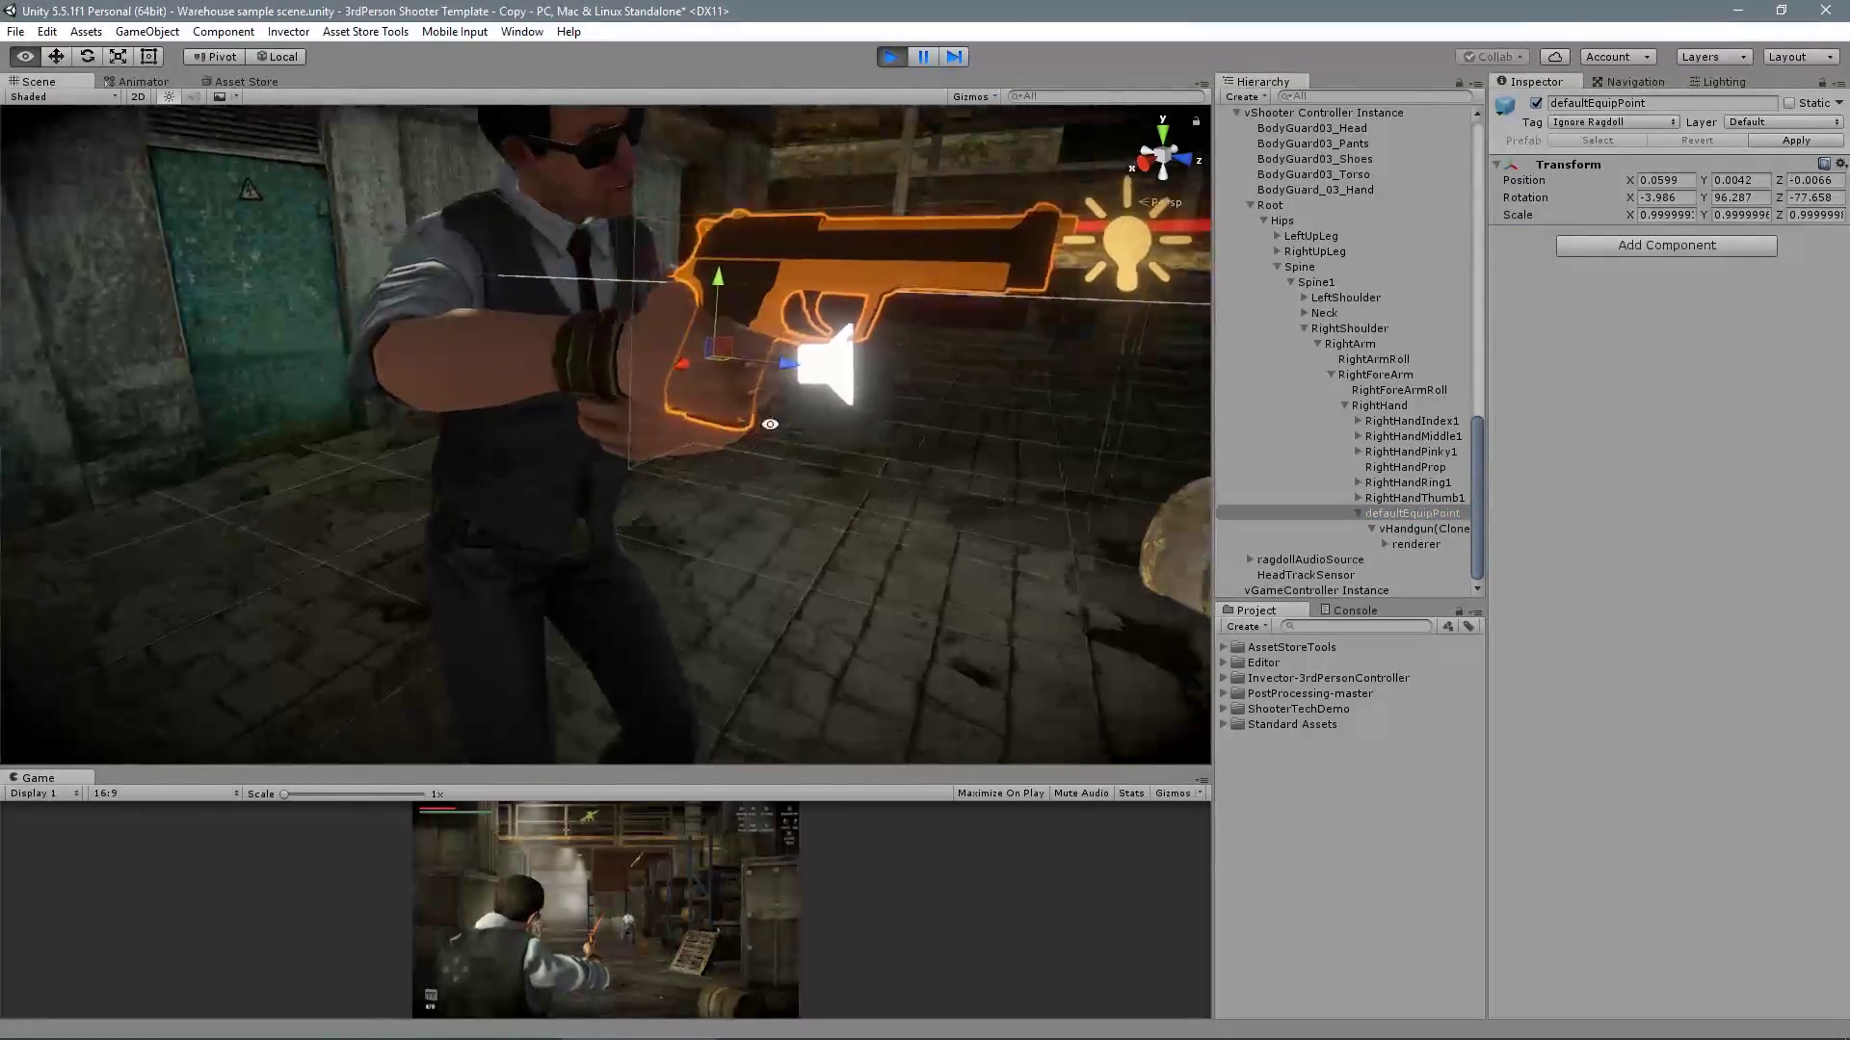
pyautogui.keyDown('alt'); pyautogui.moveTo(738, 362); pyautogui.dragTo(809, 415); pyautogui.keyUp('alt')
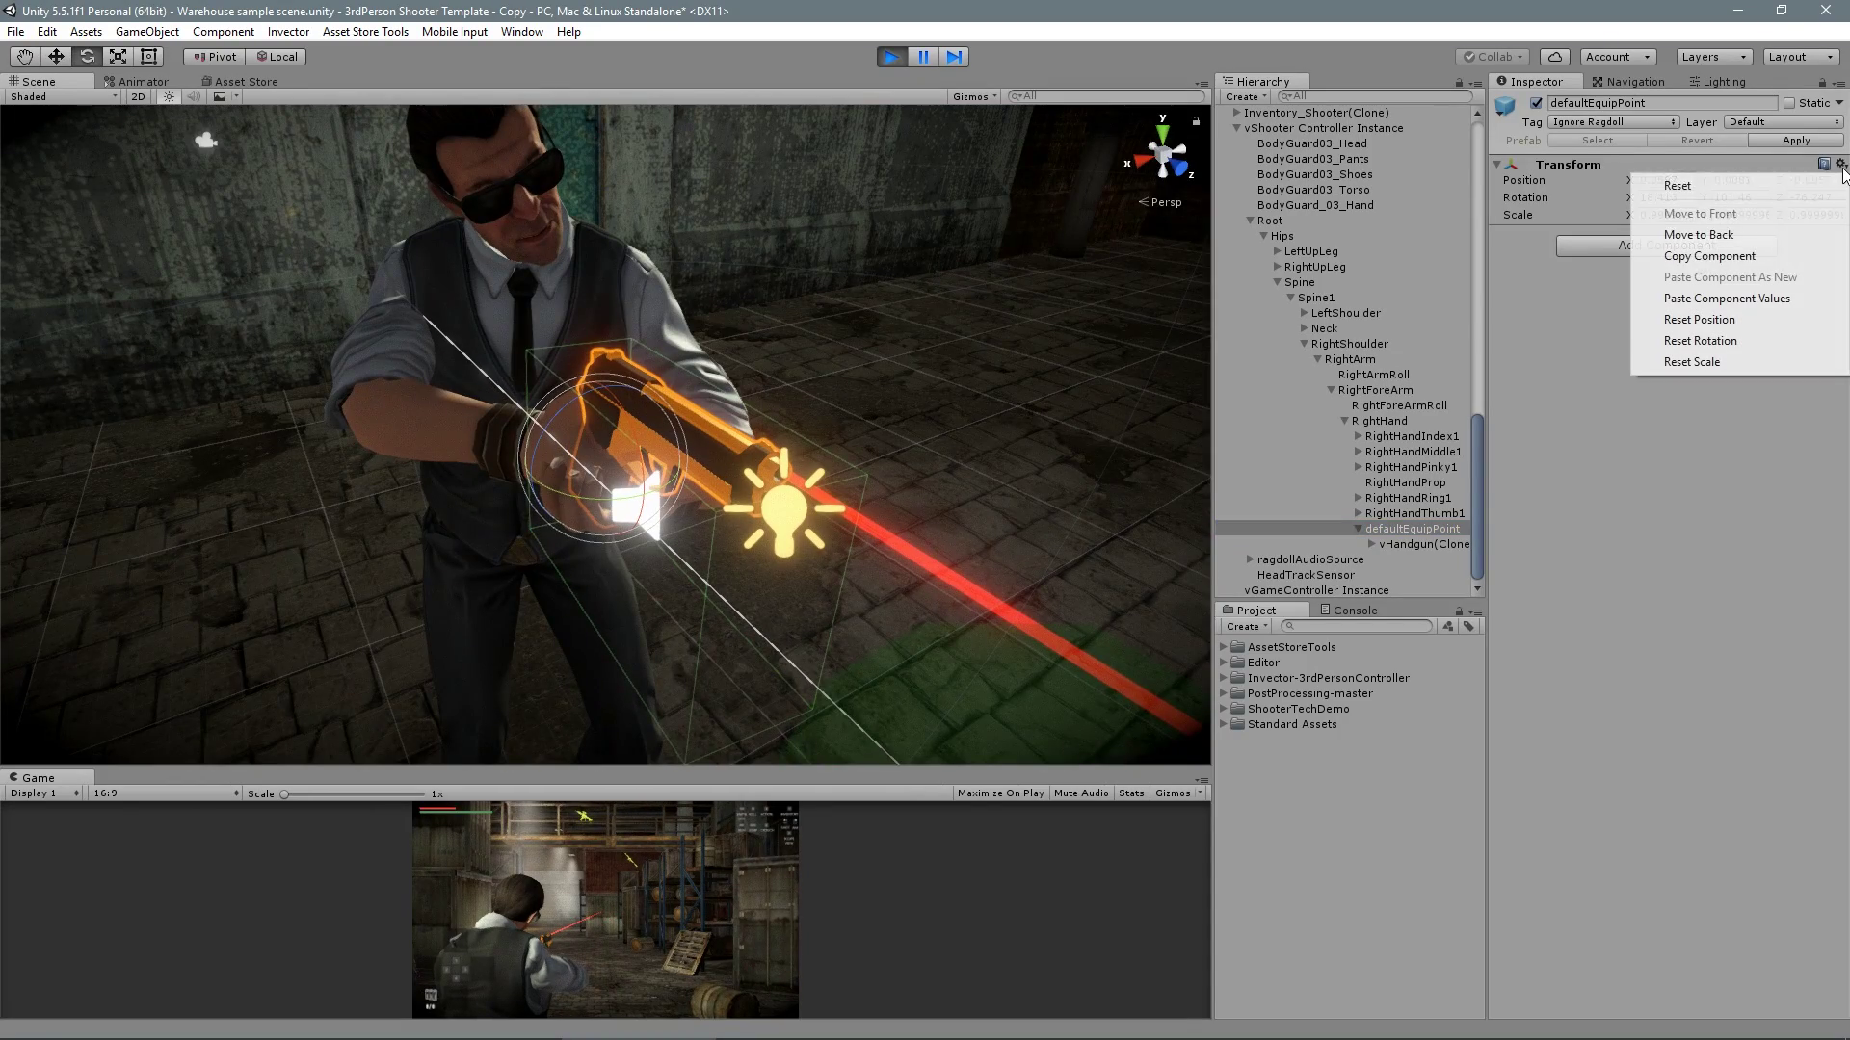
pyautogui.click(891, 57)
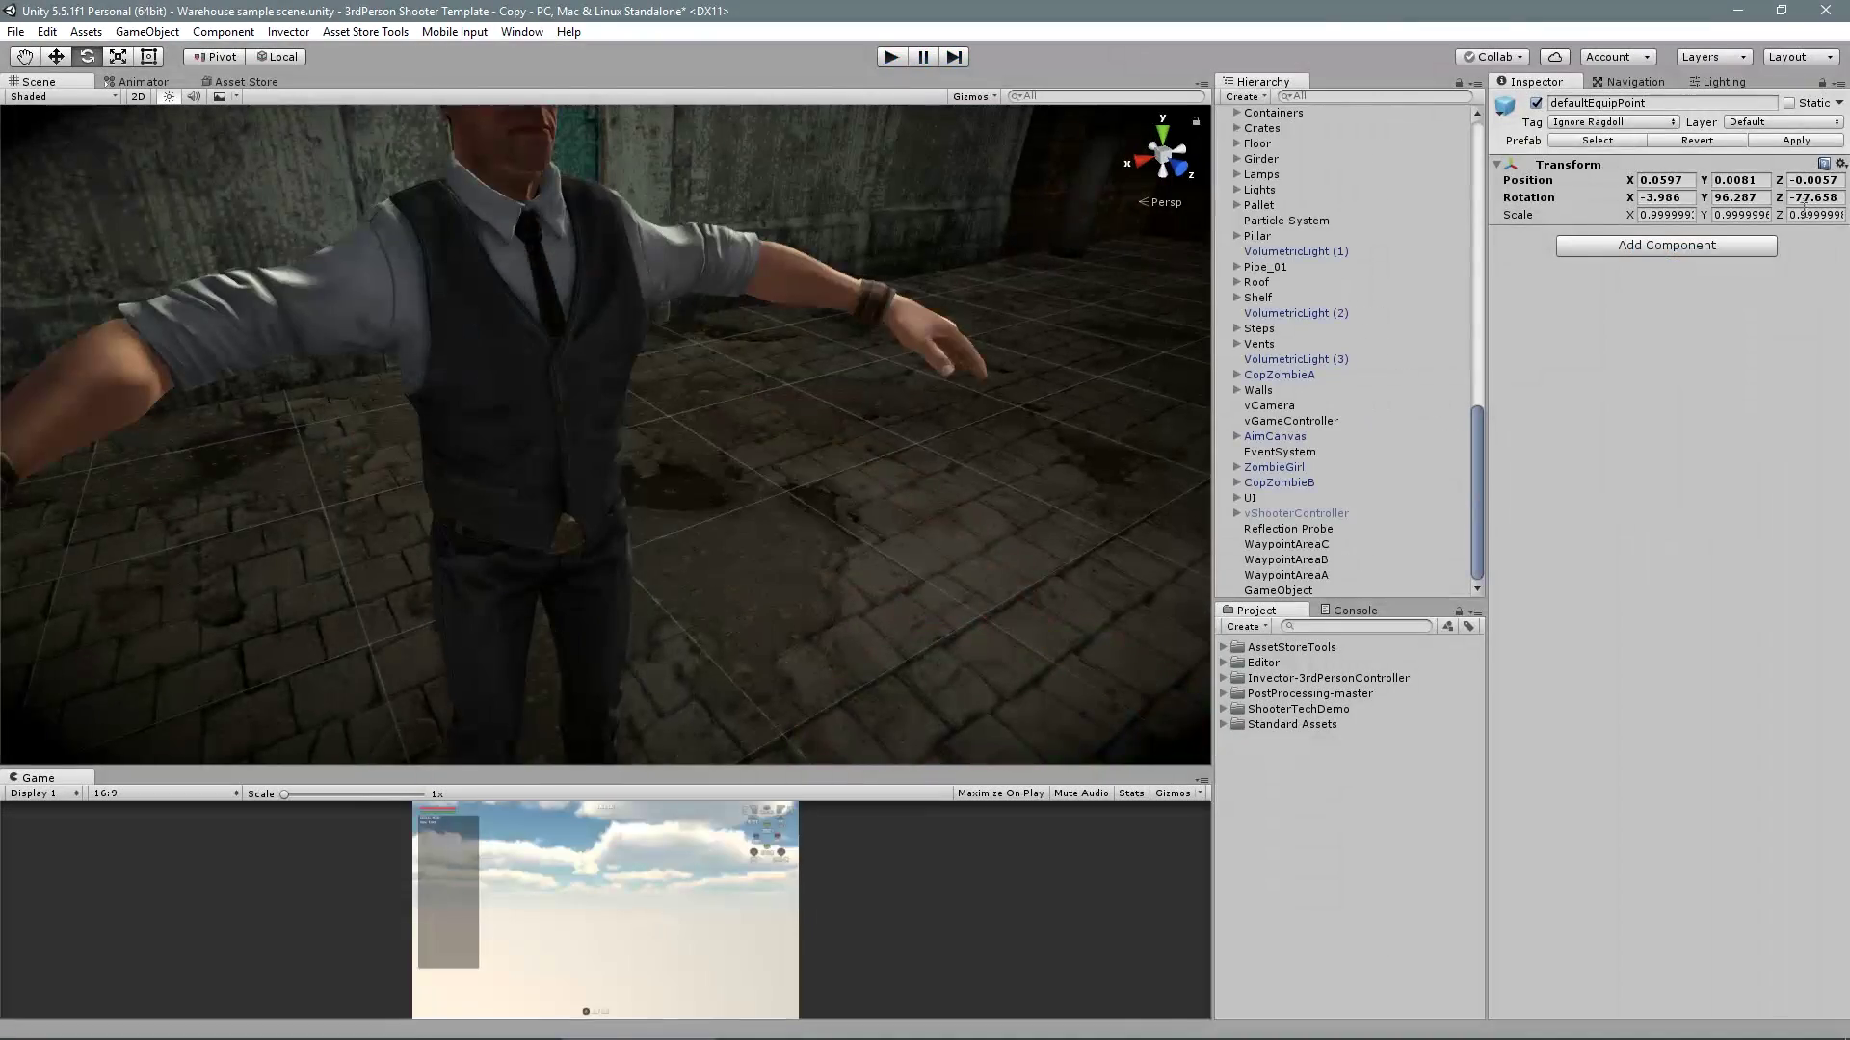
# Restart play mode and lock the camera and aiming in the Shooter Manager of vShooter Controller Instance
pyautogui.click(882, 58)
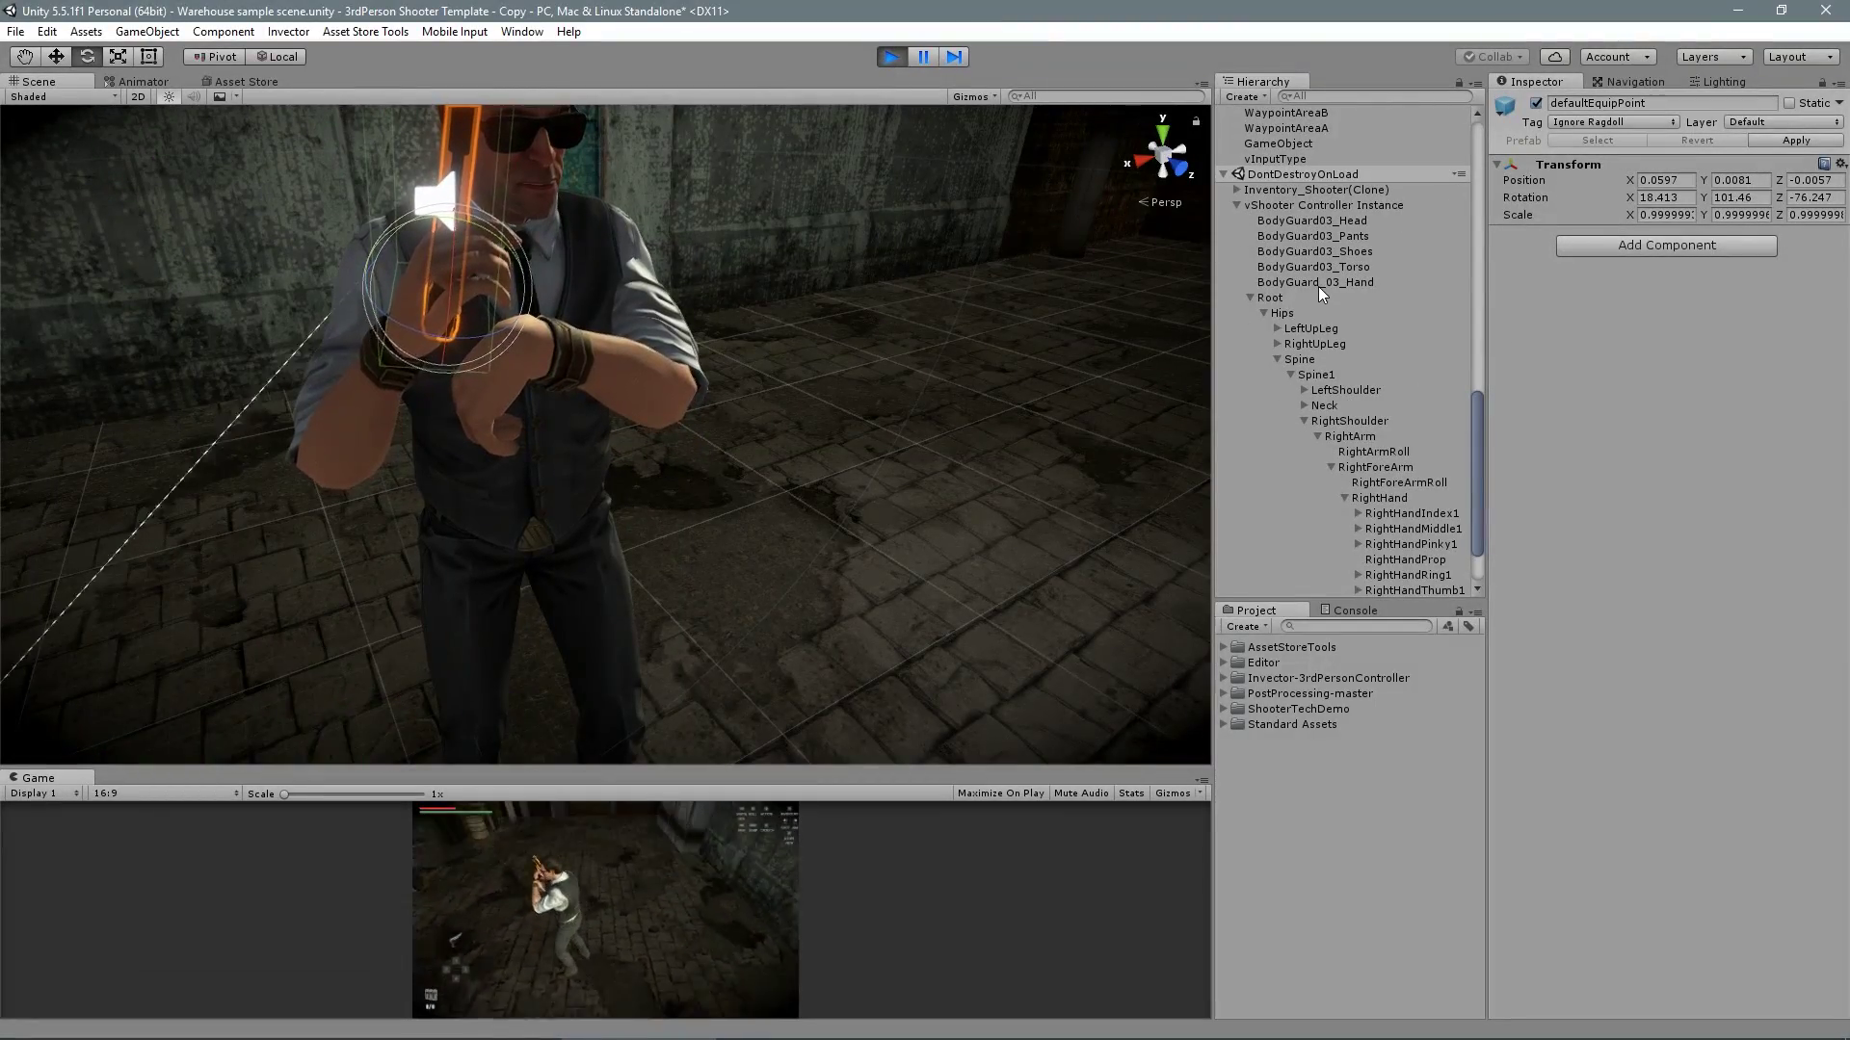
pyautogui.scroll(5, 1303, 304)
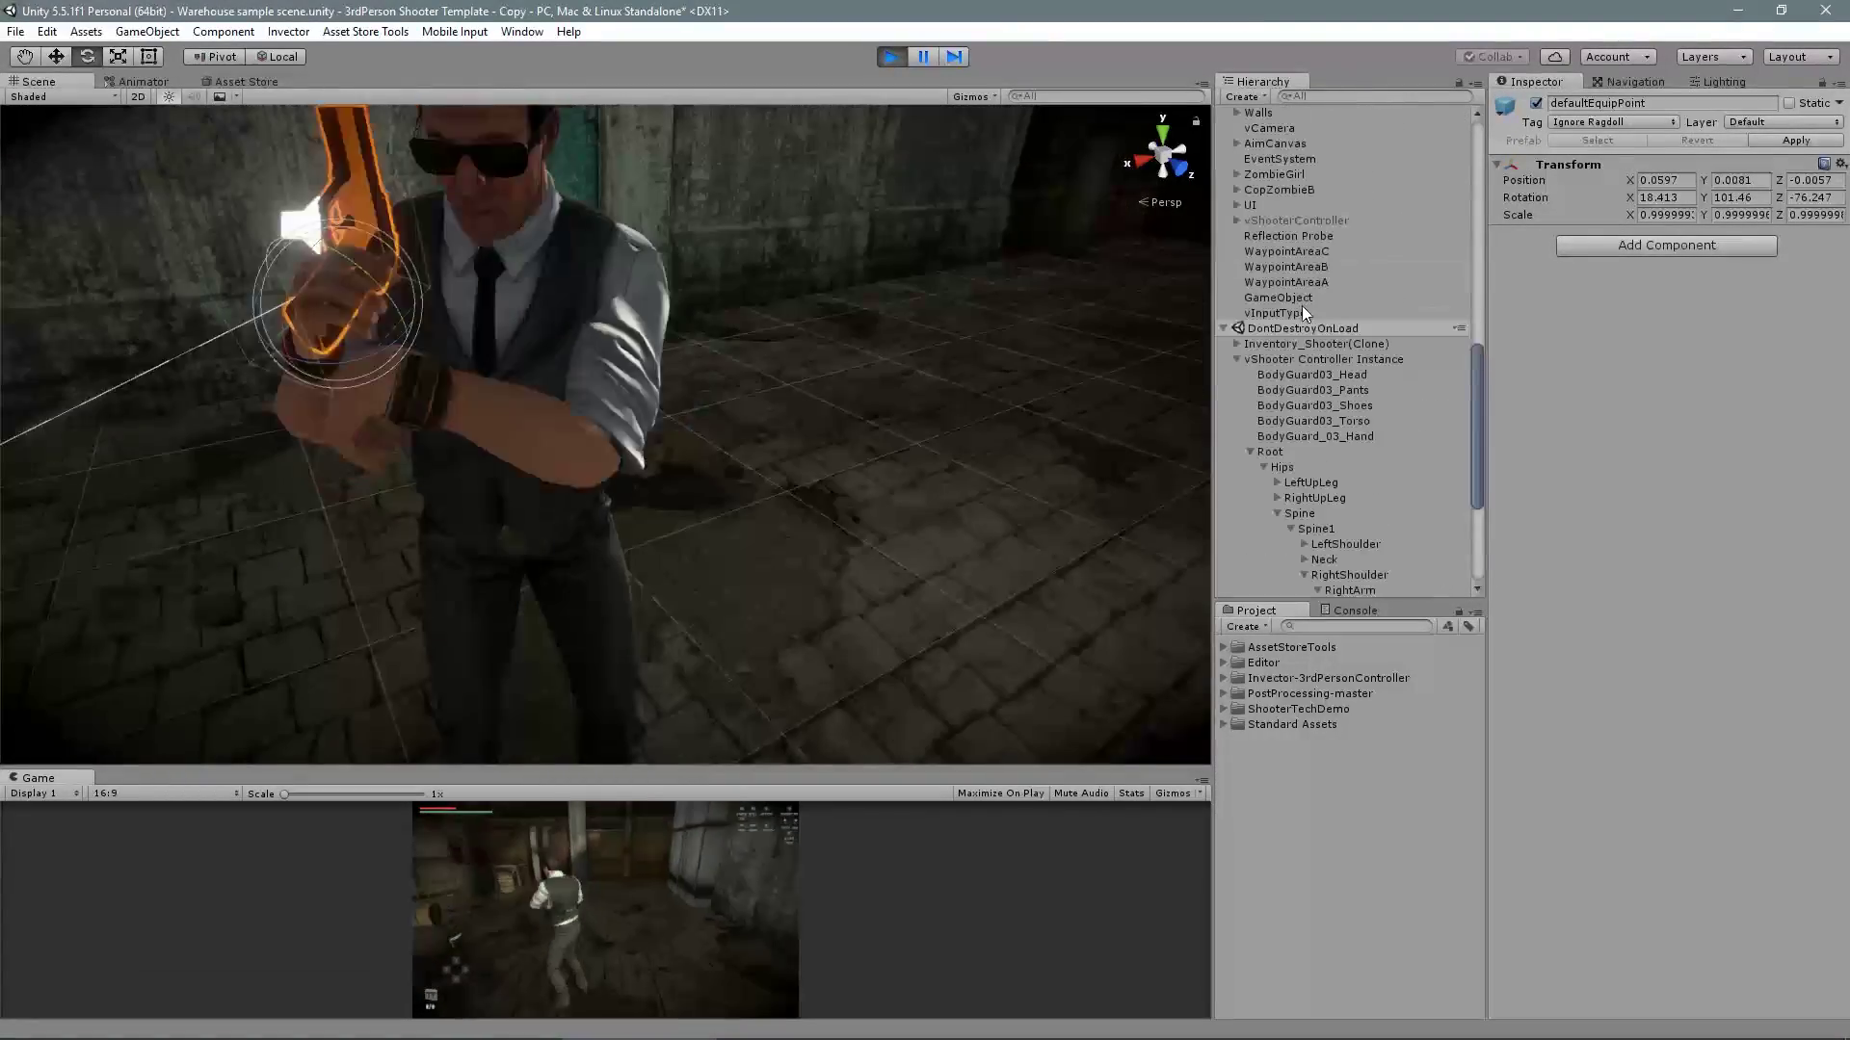
pyautogui.click(1299, 360)
pyautogui.scroll(-10, 1650, 292)
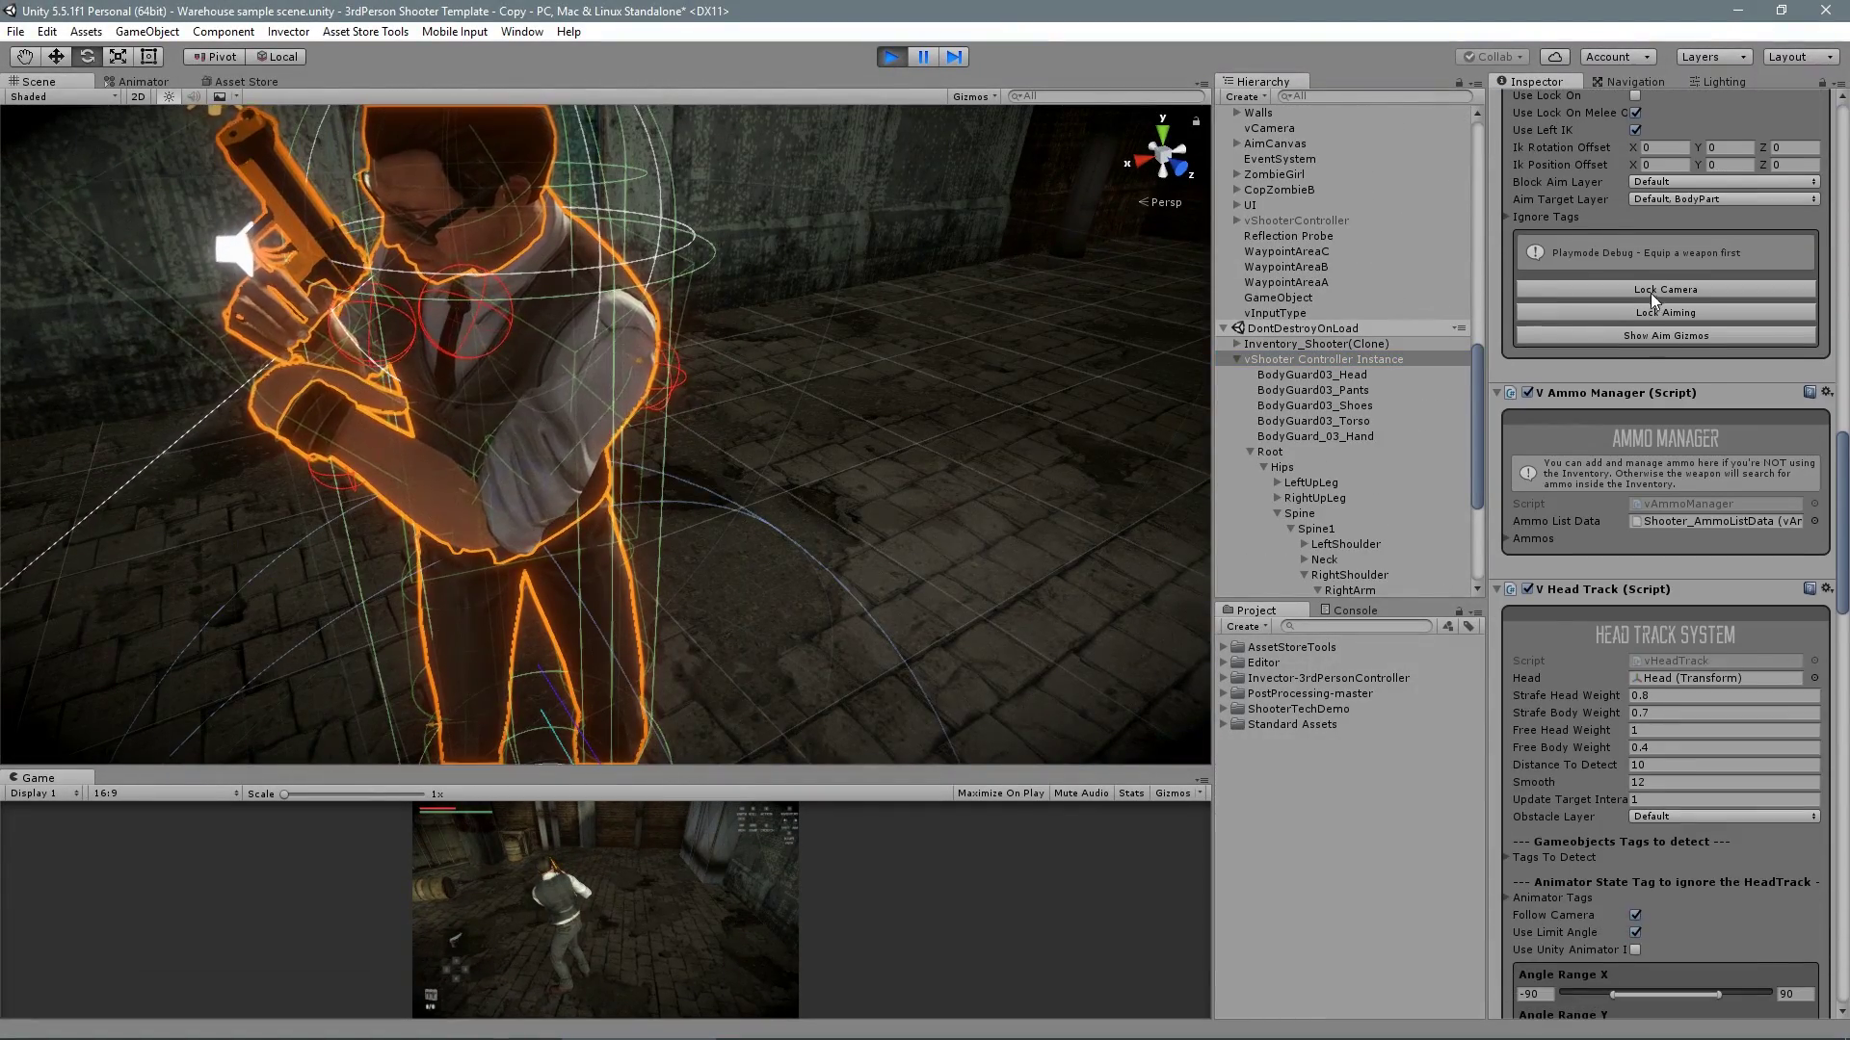
pyautogui.click(1664, 312)
# Fit the left hand to the handgun by setting the Shooter Manager's Ik Rotation Offset to -2.03, 77.94, -92.71
pyautogui.keyDown('alt'); pyautogui.moveTo(861, 424); pyautogui.dragTo(584, 460); pyautogui.keyUp('alt')
pyautogui.moveTo(1698, 147); pyautogui.dragTo(933, 160)
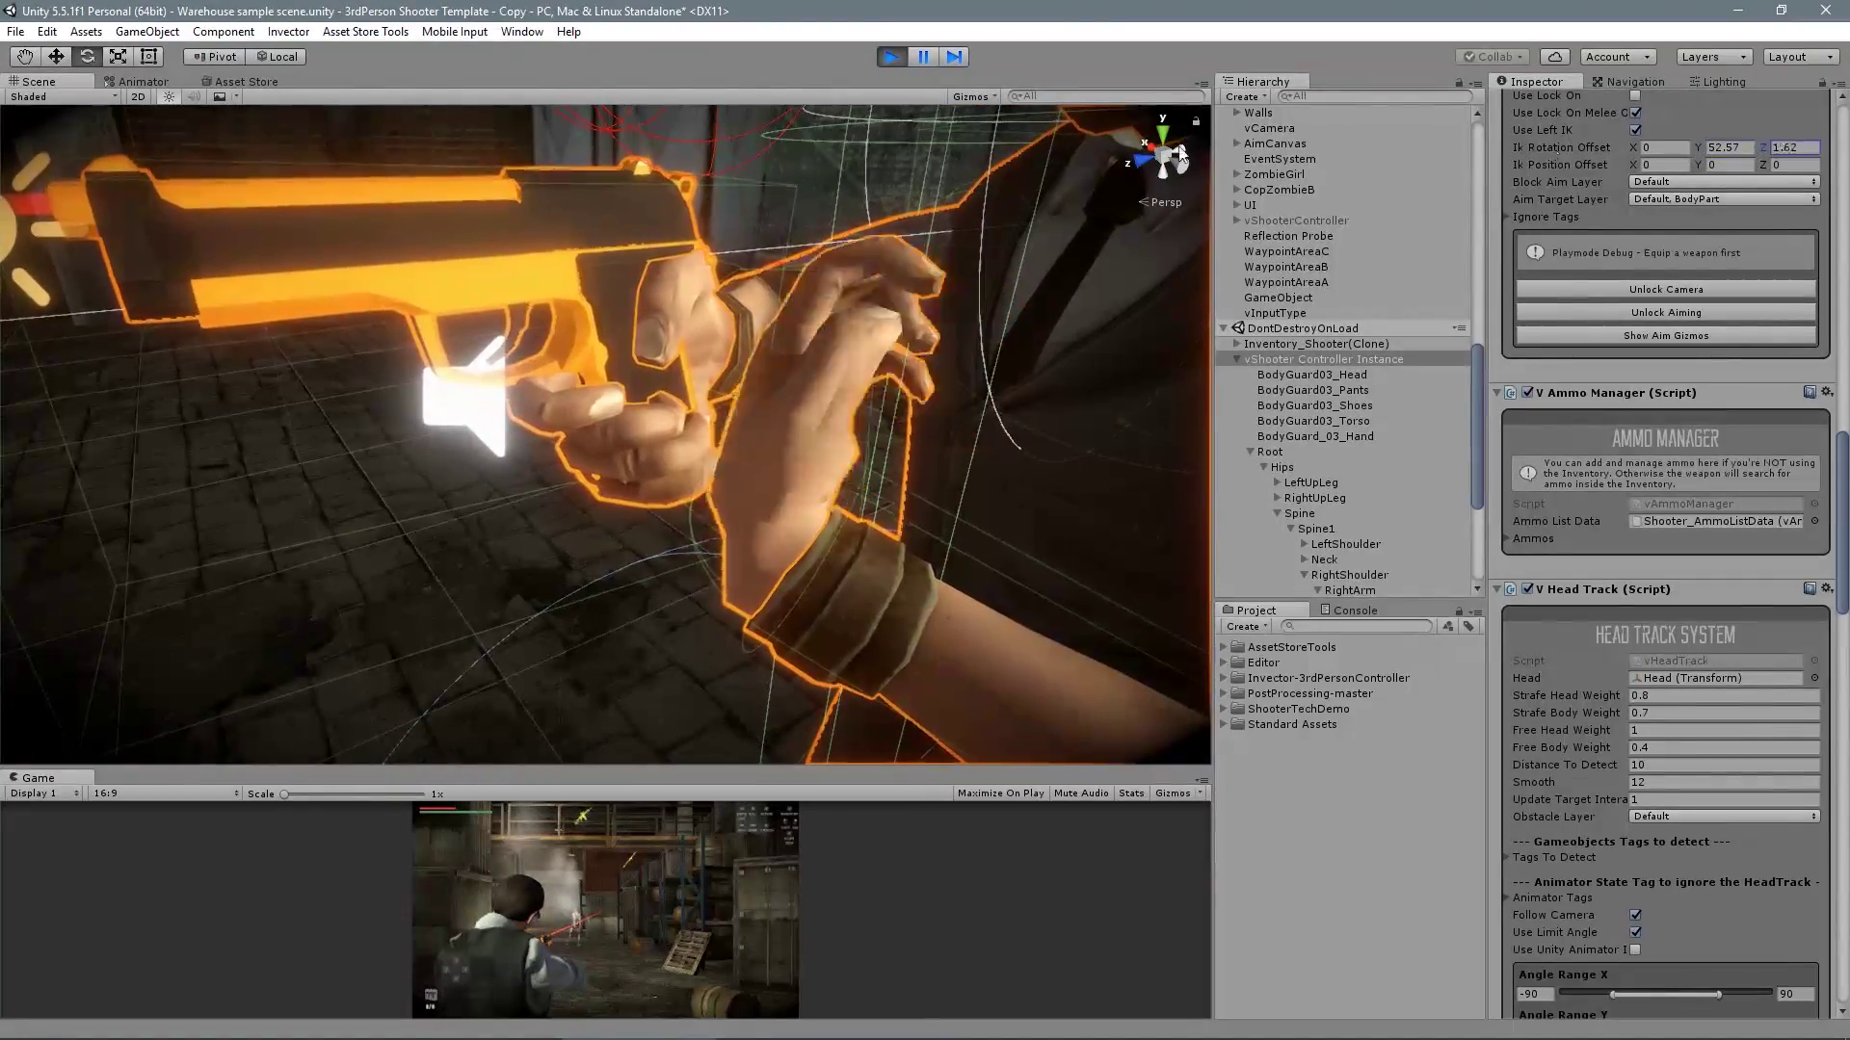
pyautogui.moveTo(610, 228); pyautogui.dragTo(634, 231)
pyautogui.keyDown('alt'); pyautogui.moveTo(634, 231); pyautogui.dragTo(1108, 337); pyautogui.keyUp('alt')
pyautogui.moveTo(1633, 147); pyautogui.dragTo(1678, 144)
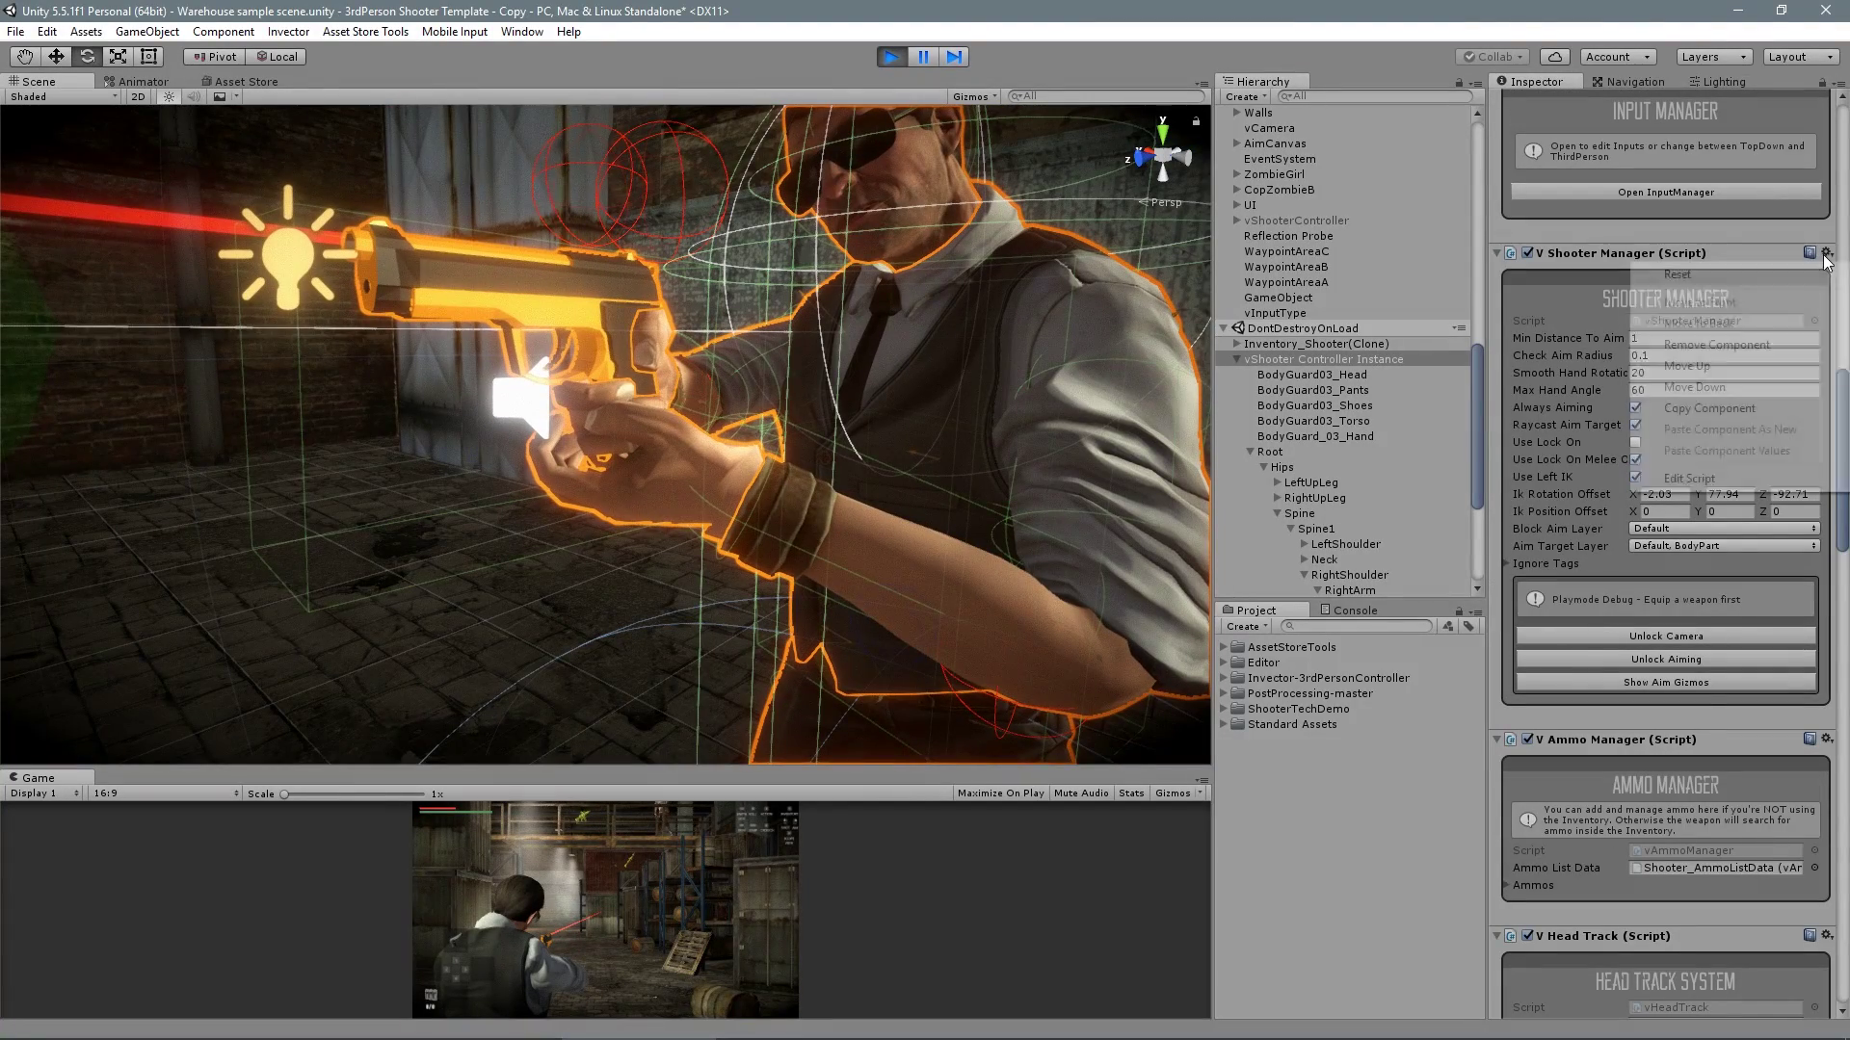
# Paste the copied Shooter Manager values outside play mode with Always Aiming off, and playtest aiming in the warehouse scene
pyautogui.hotkey('ctrl', 'p')
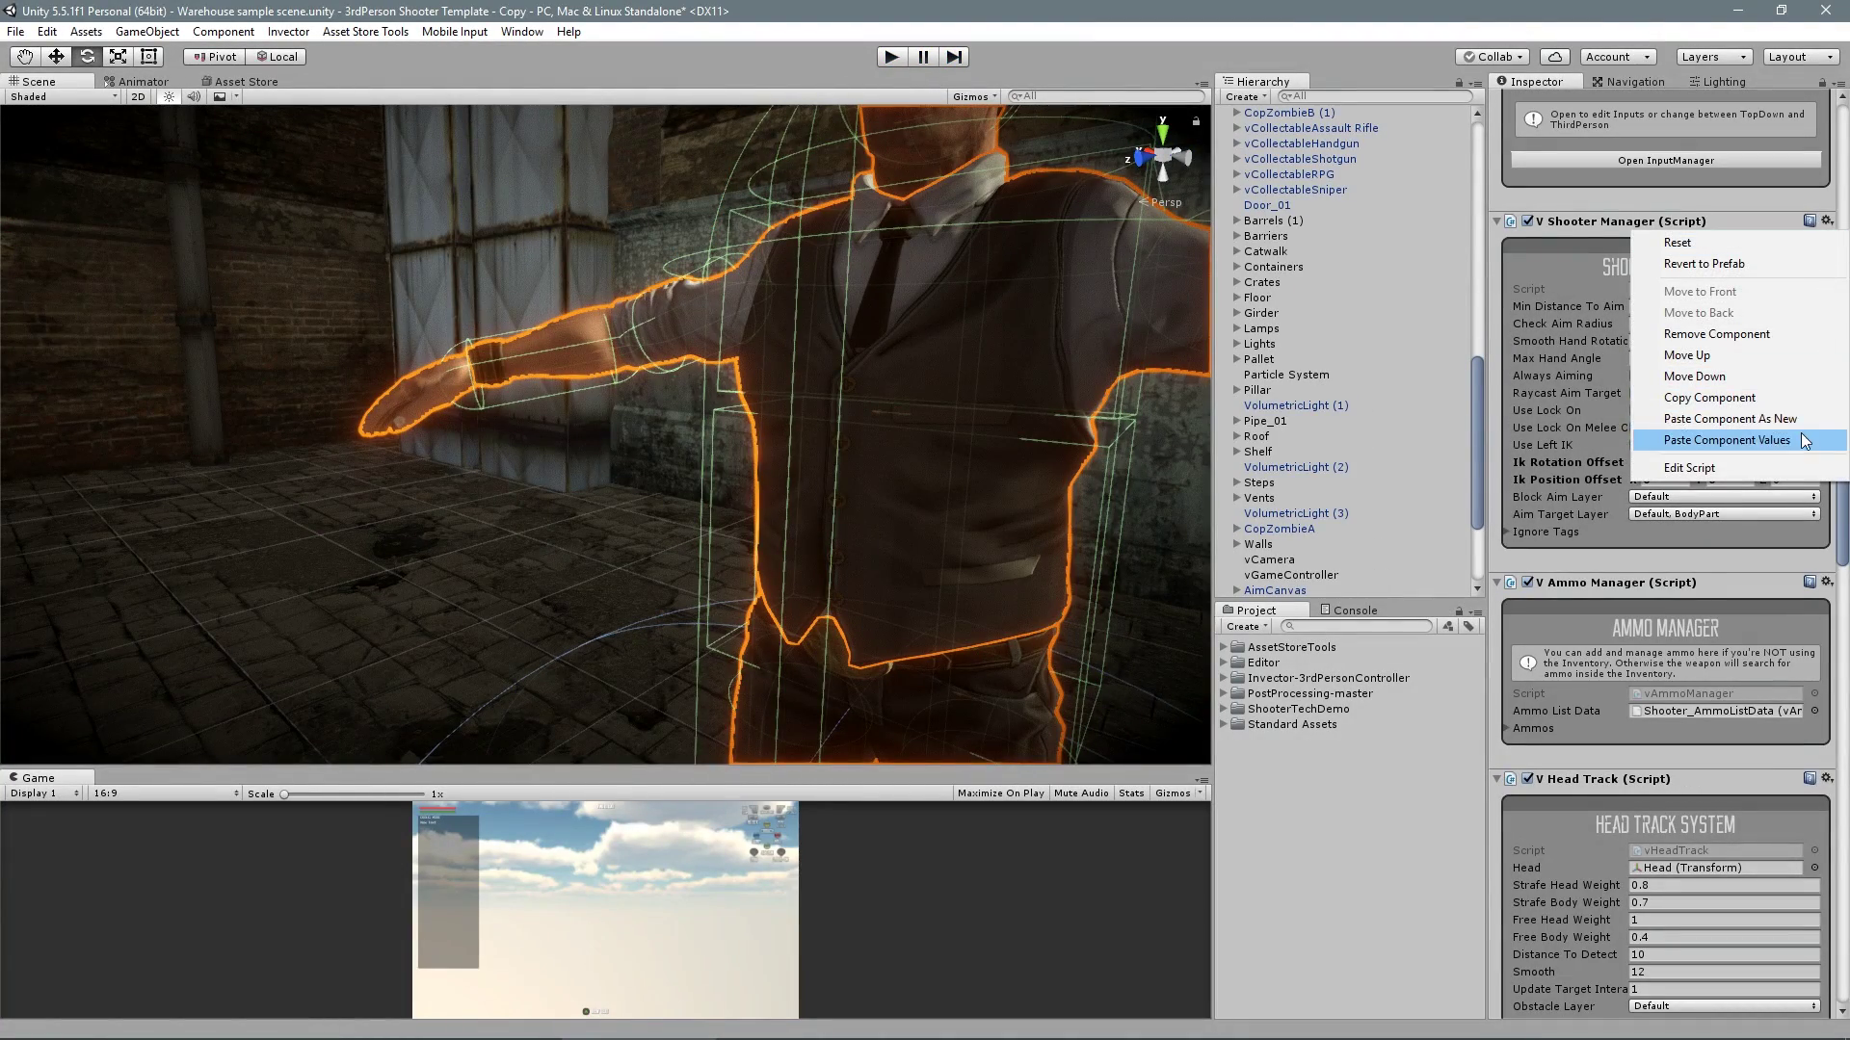
pyautogui.click(1635, 376)
pyautogui.hotkey('ctrl', 'p')
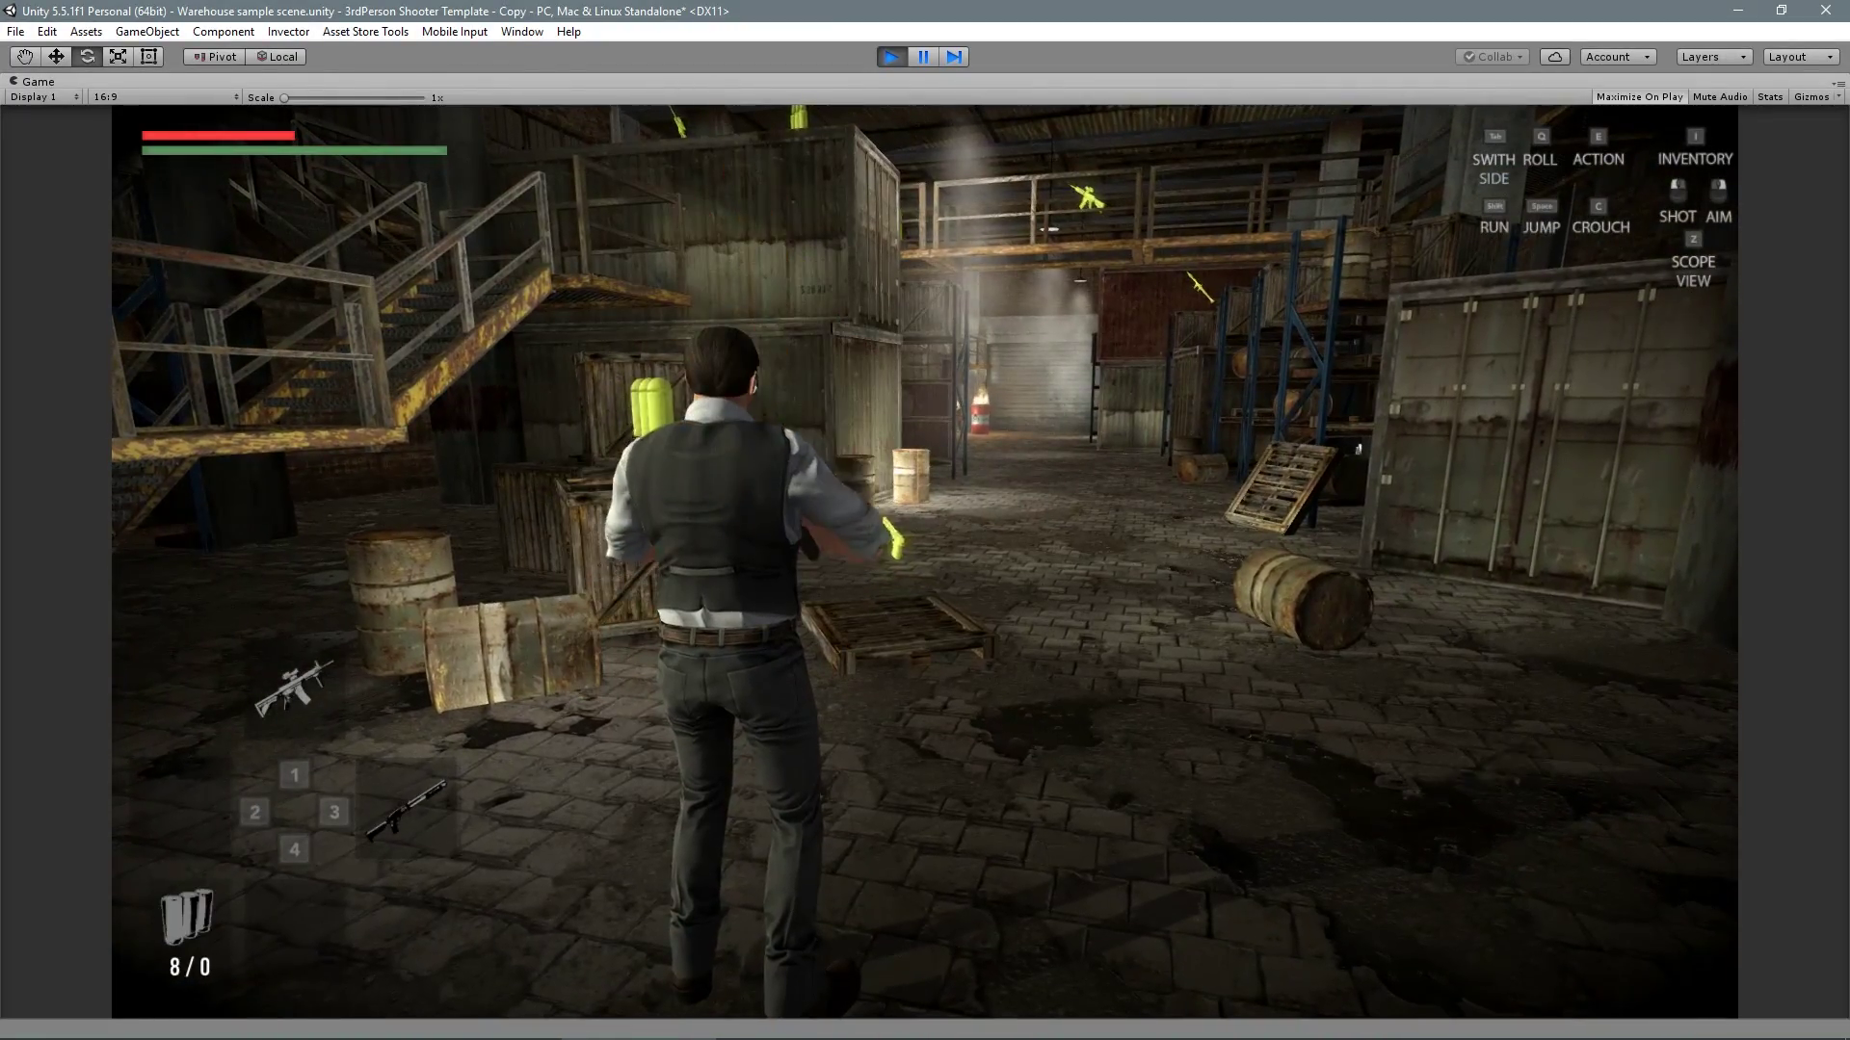
pyautogui.moveTo(925, 561); pyautogui.dragTo(925, 562, button='right')
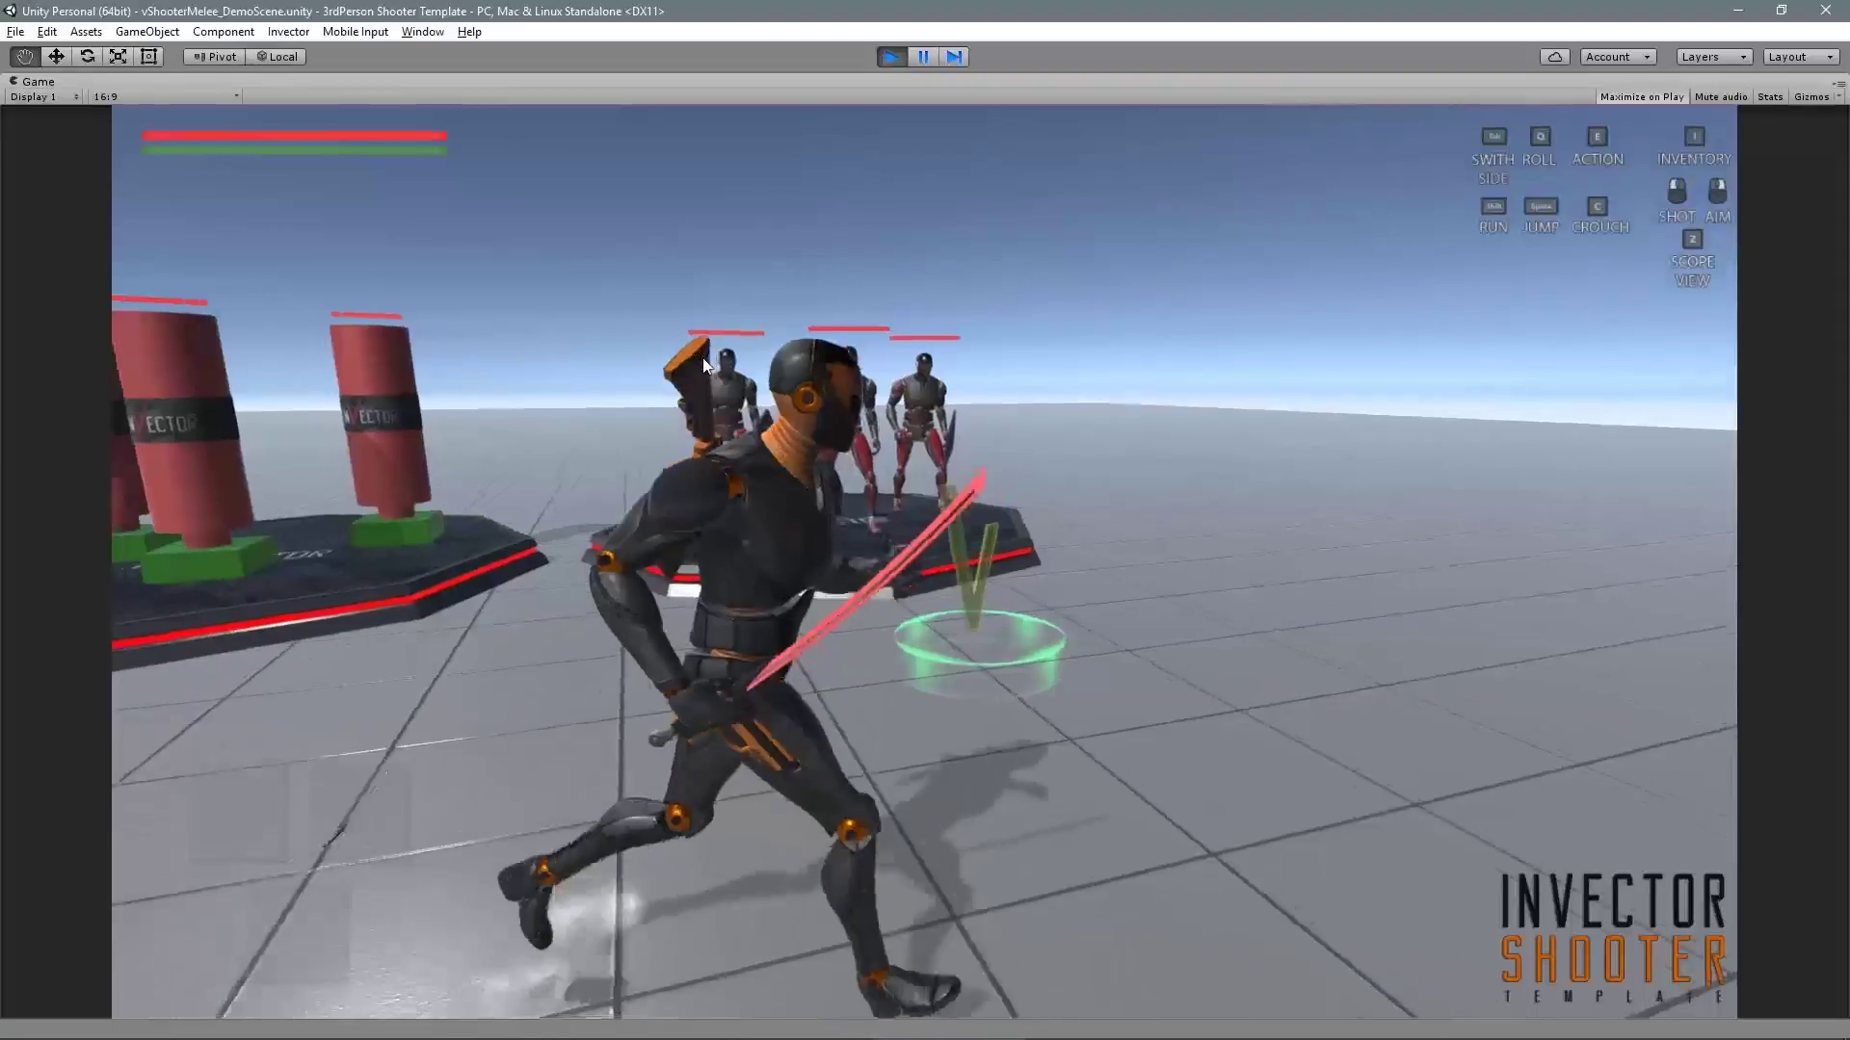
# Test melee combat in the shooter-melee demo scene by running to the three robot enemies and striking them with the sword
pyautogui.press('w')
pyautogui.click(687, 360)
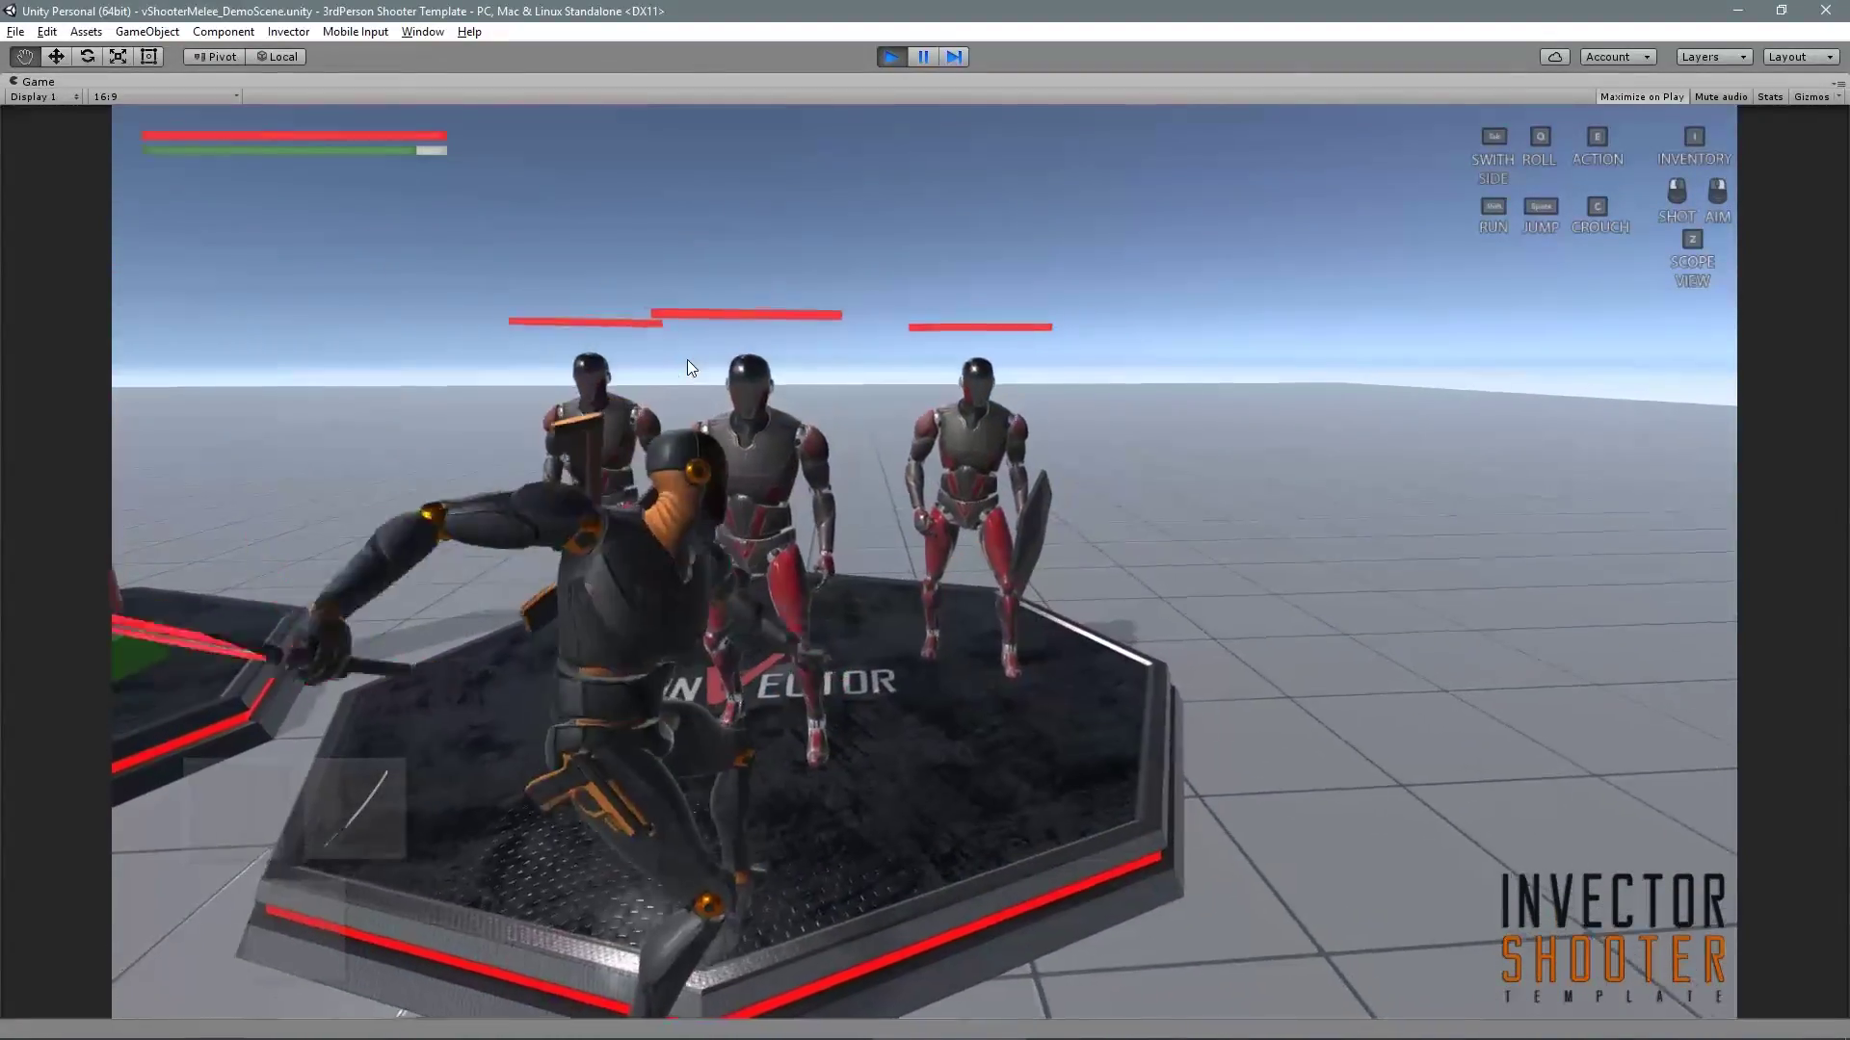
pyautogui.click(686, 360)
pyautogui.click(668, 369)
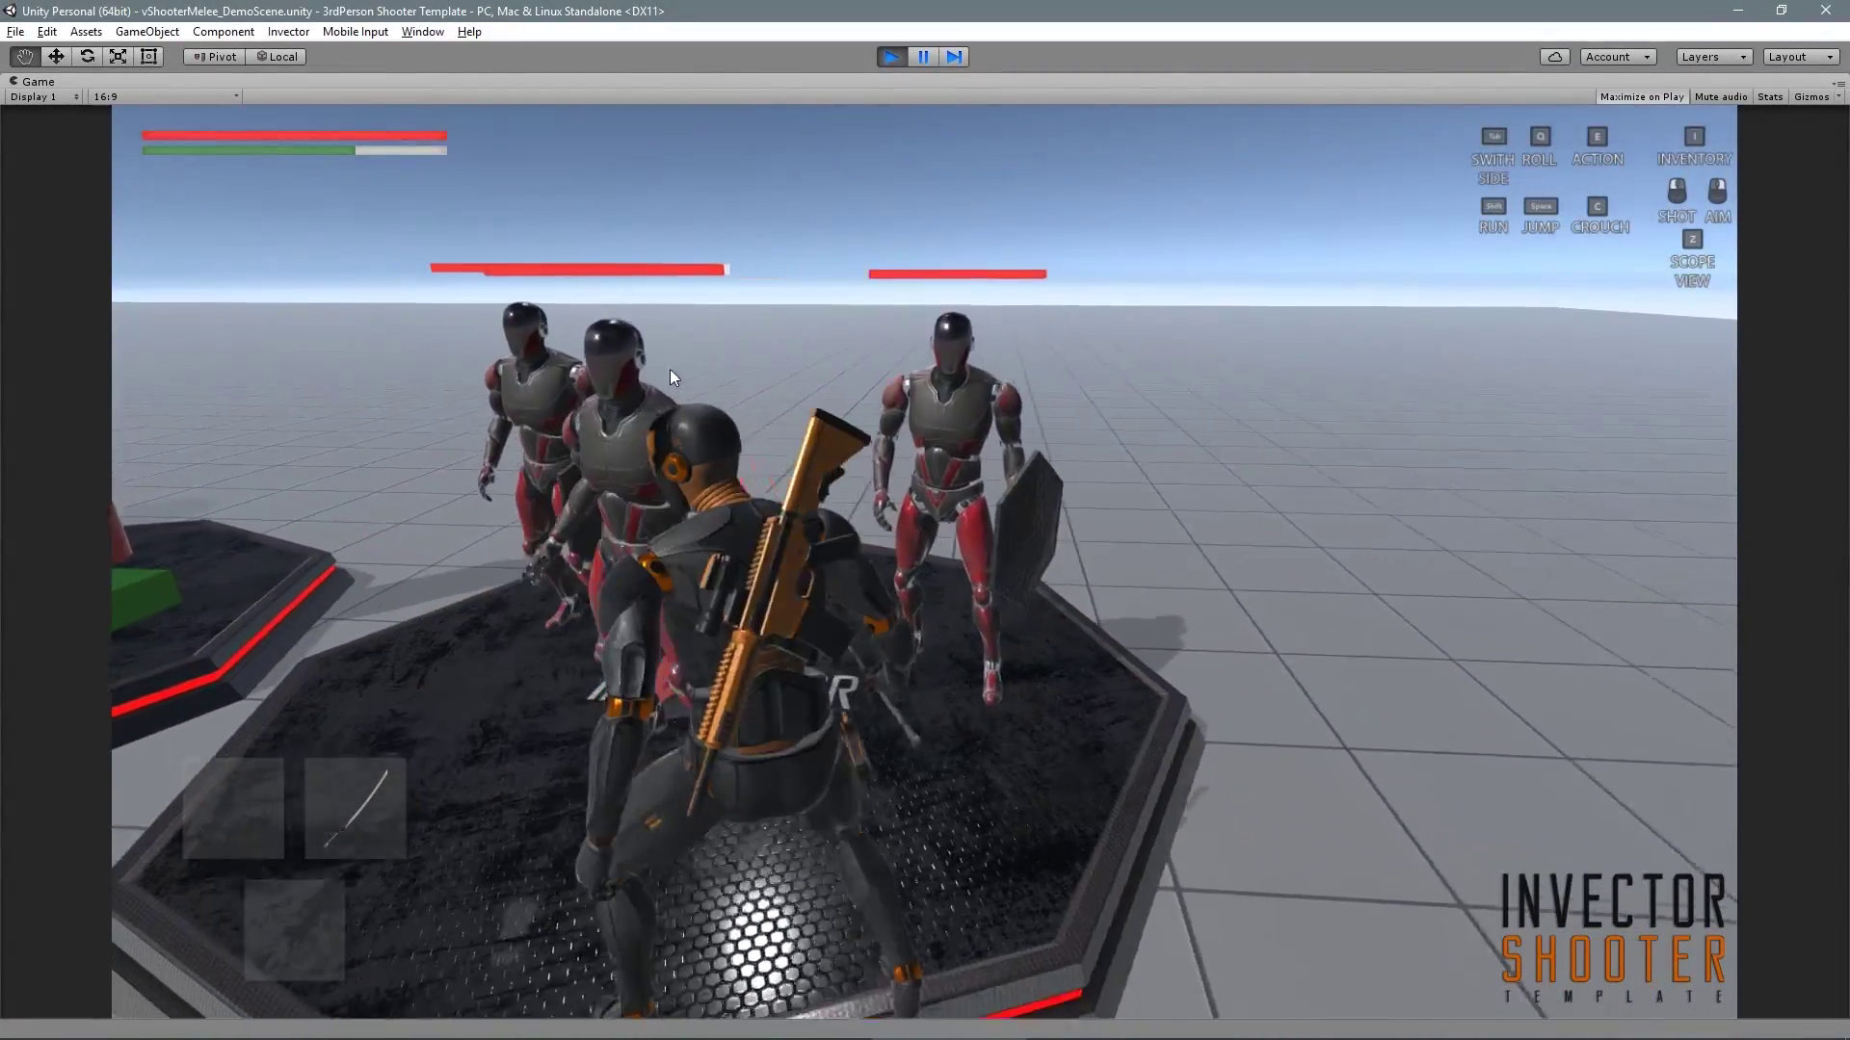
# Back away from the robot enemies, turn to aim and fire a shot at them
pyautogui.press('s')
pyautogui.press('Right')
pyautogui.press('d')
pyautogui.moveTo(673, 363)
pyautogui.mouseDown(button='right')
pyautogui.moveTo(644, 326)
pyautogui.moveTo(661, 345)
pyautogui.mouseUp(button='right')
pyautogui.click(661, 345)
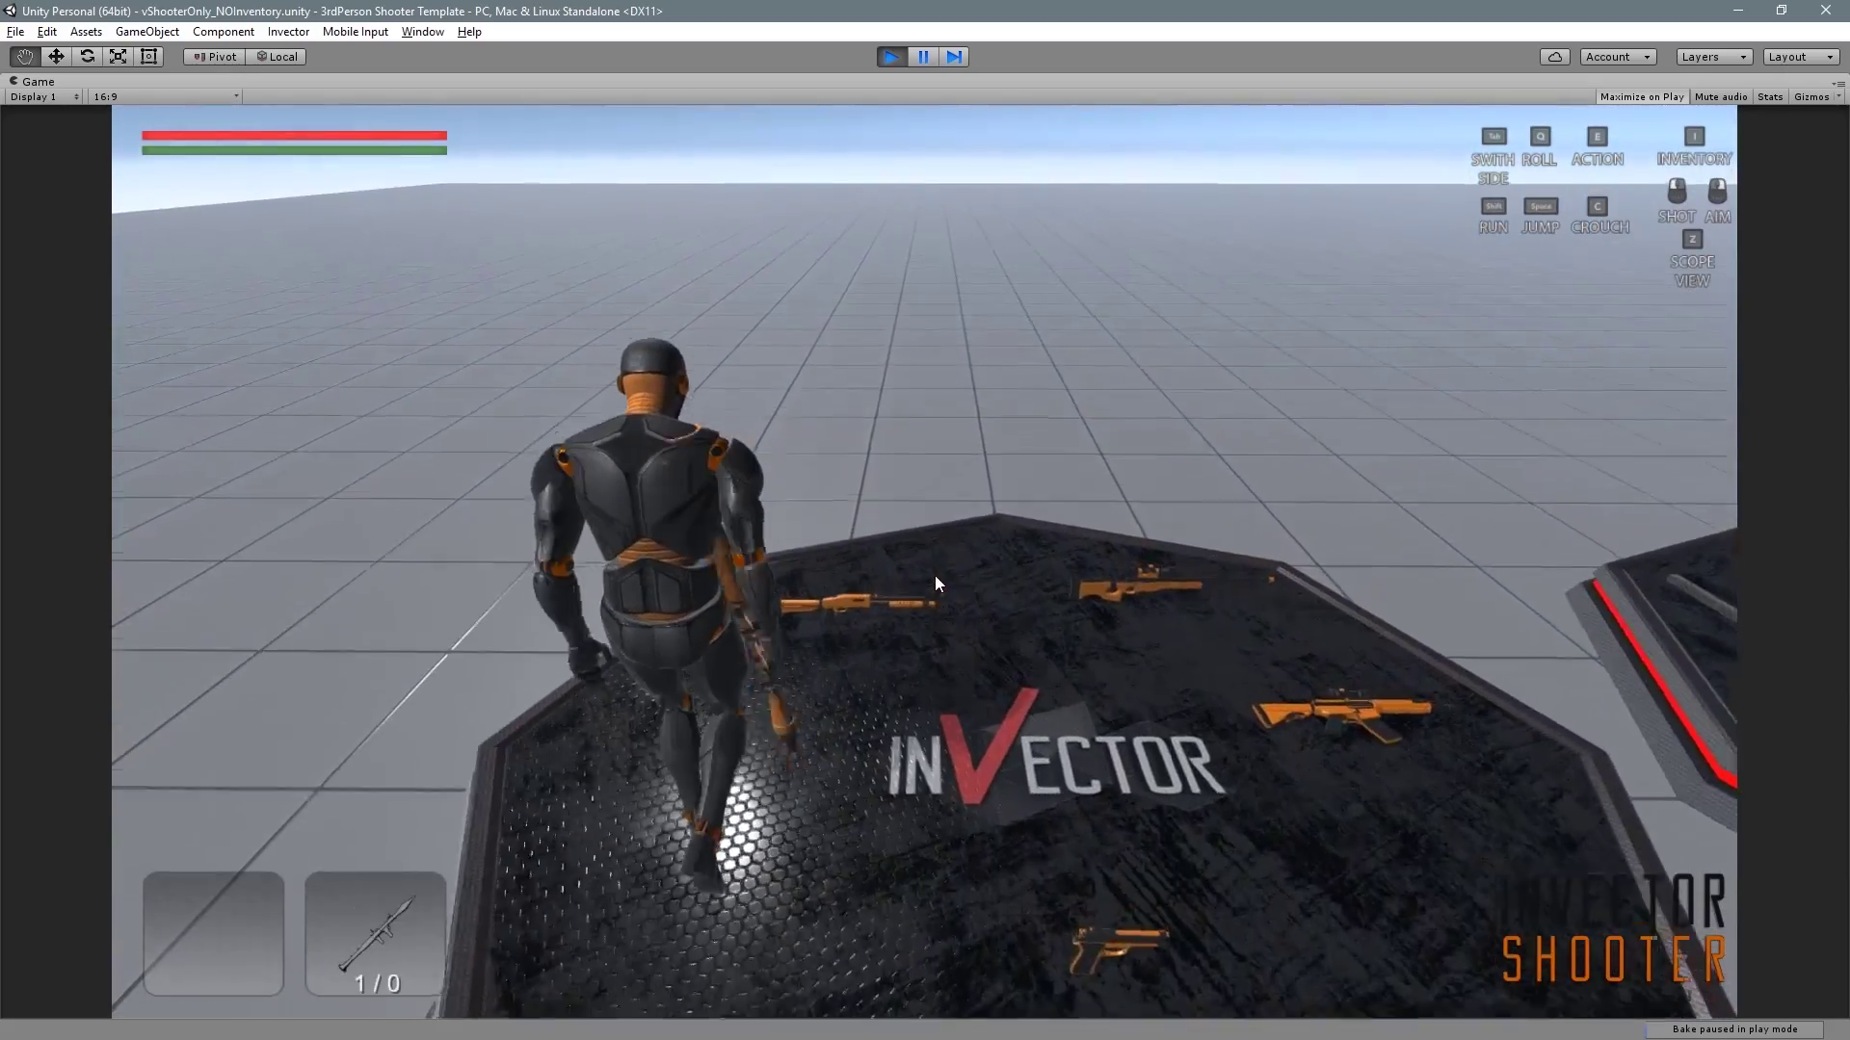
# Test the rocket launcher in the no-inventory demo scene by firing at the explosive barrels beyond the target platforms
pyautogui.moveTo(934, 575); pyautogui.dragTo(1210, 516, button='right')
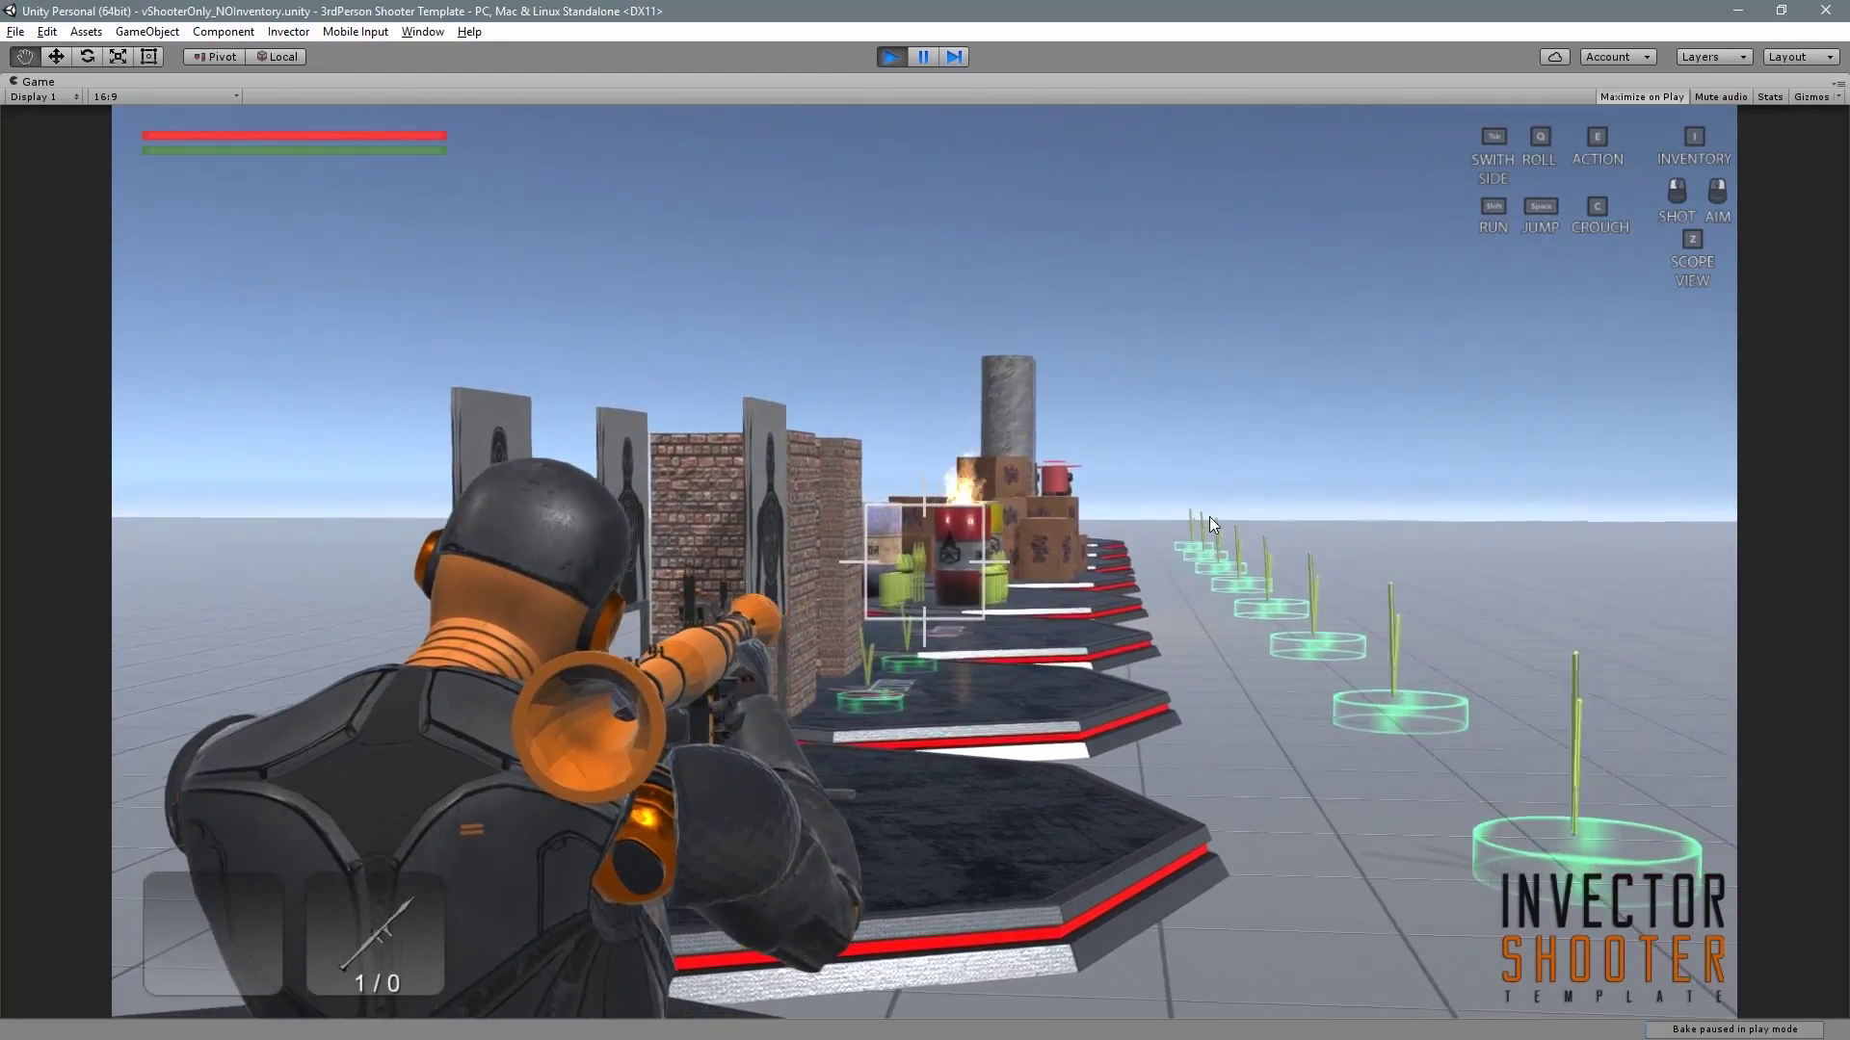
pyautogui.click(1210, 516)
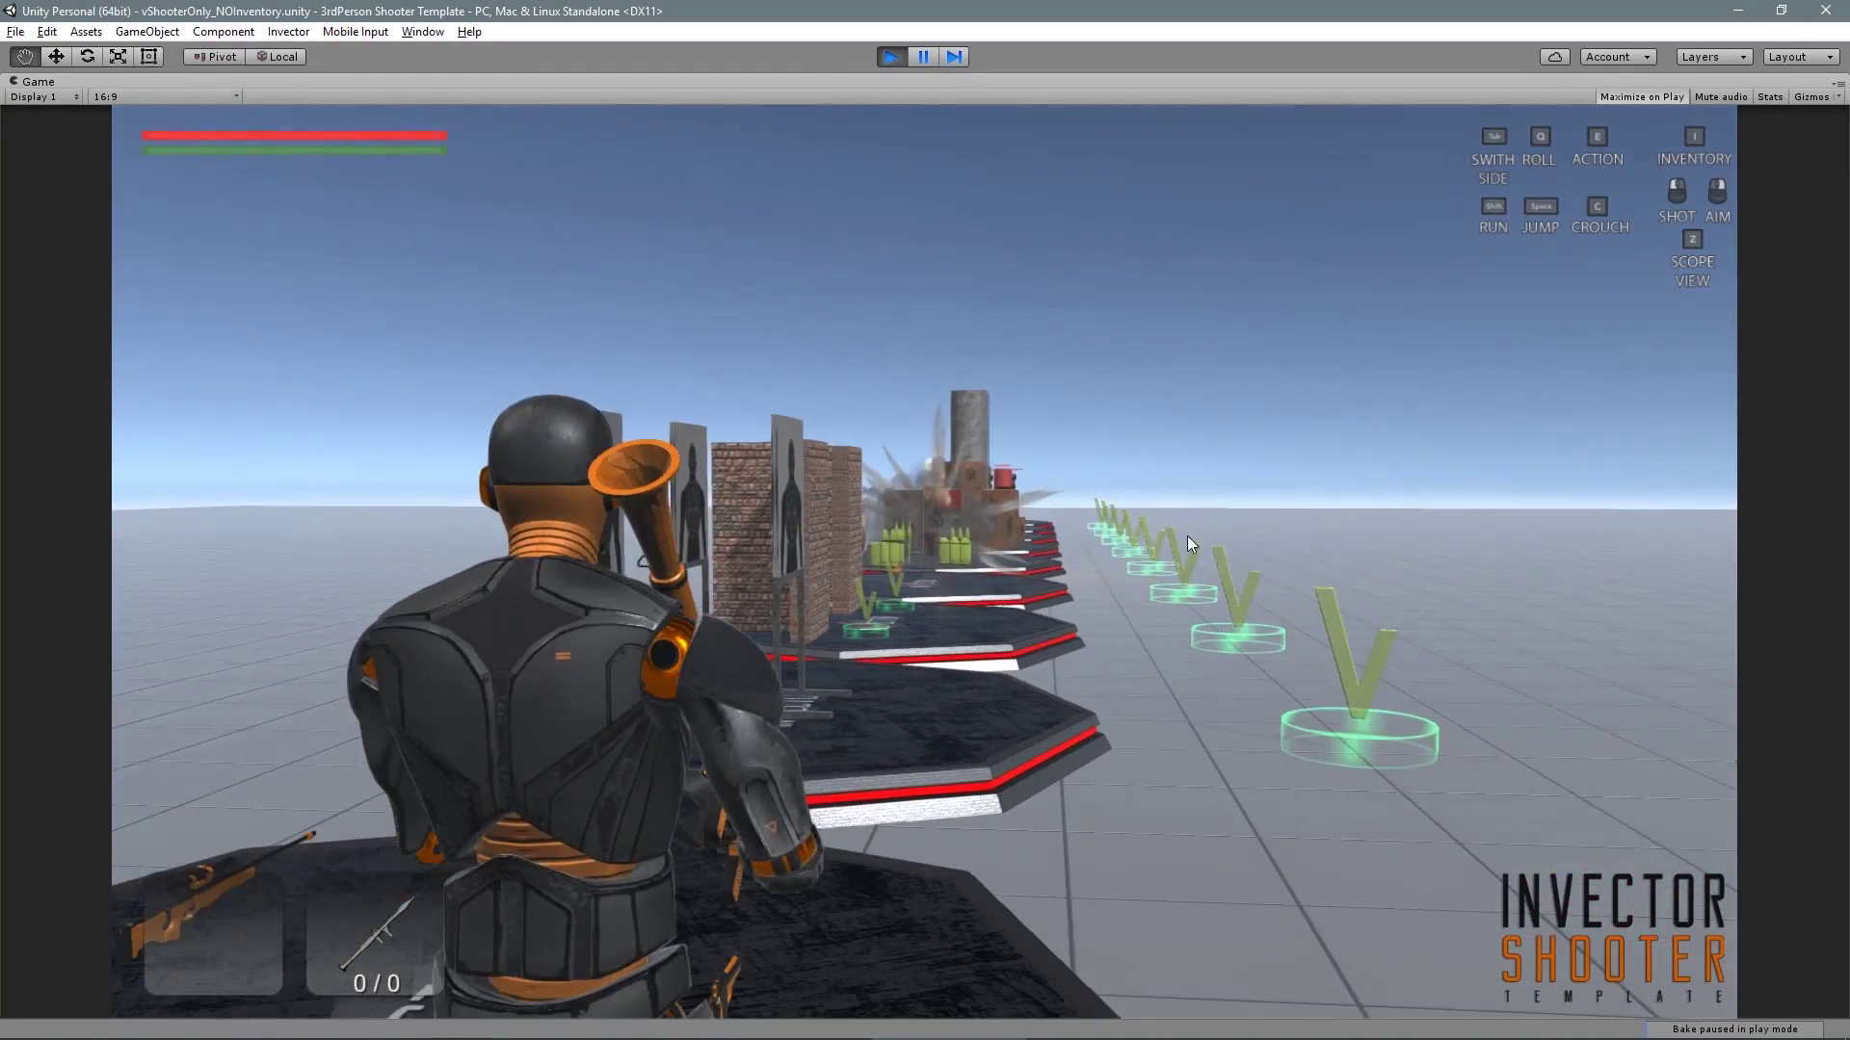
# Swap the rocket launcher for the shotgun on the weapon platform and fire it toward the shooting targets
pyautogui.press('w')
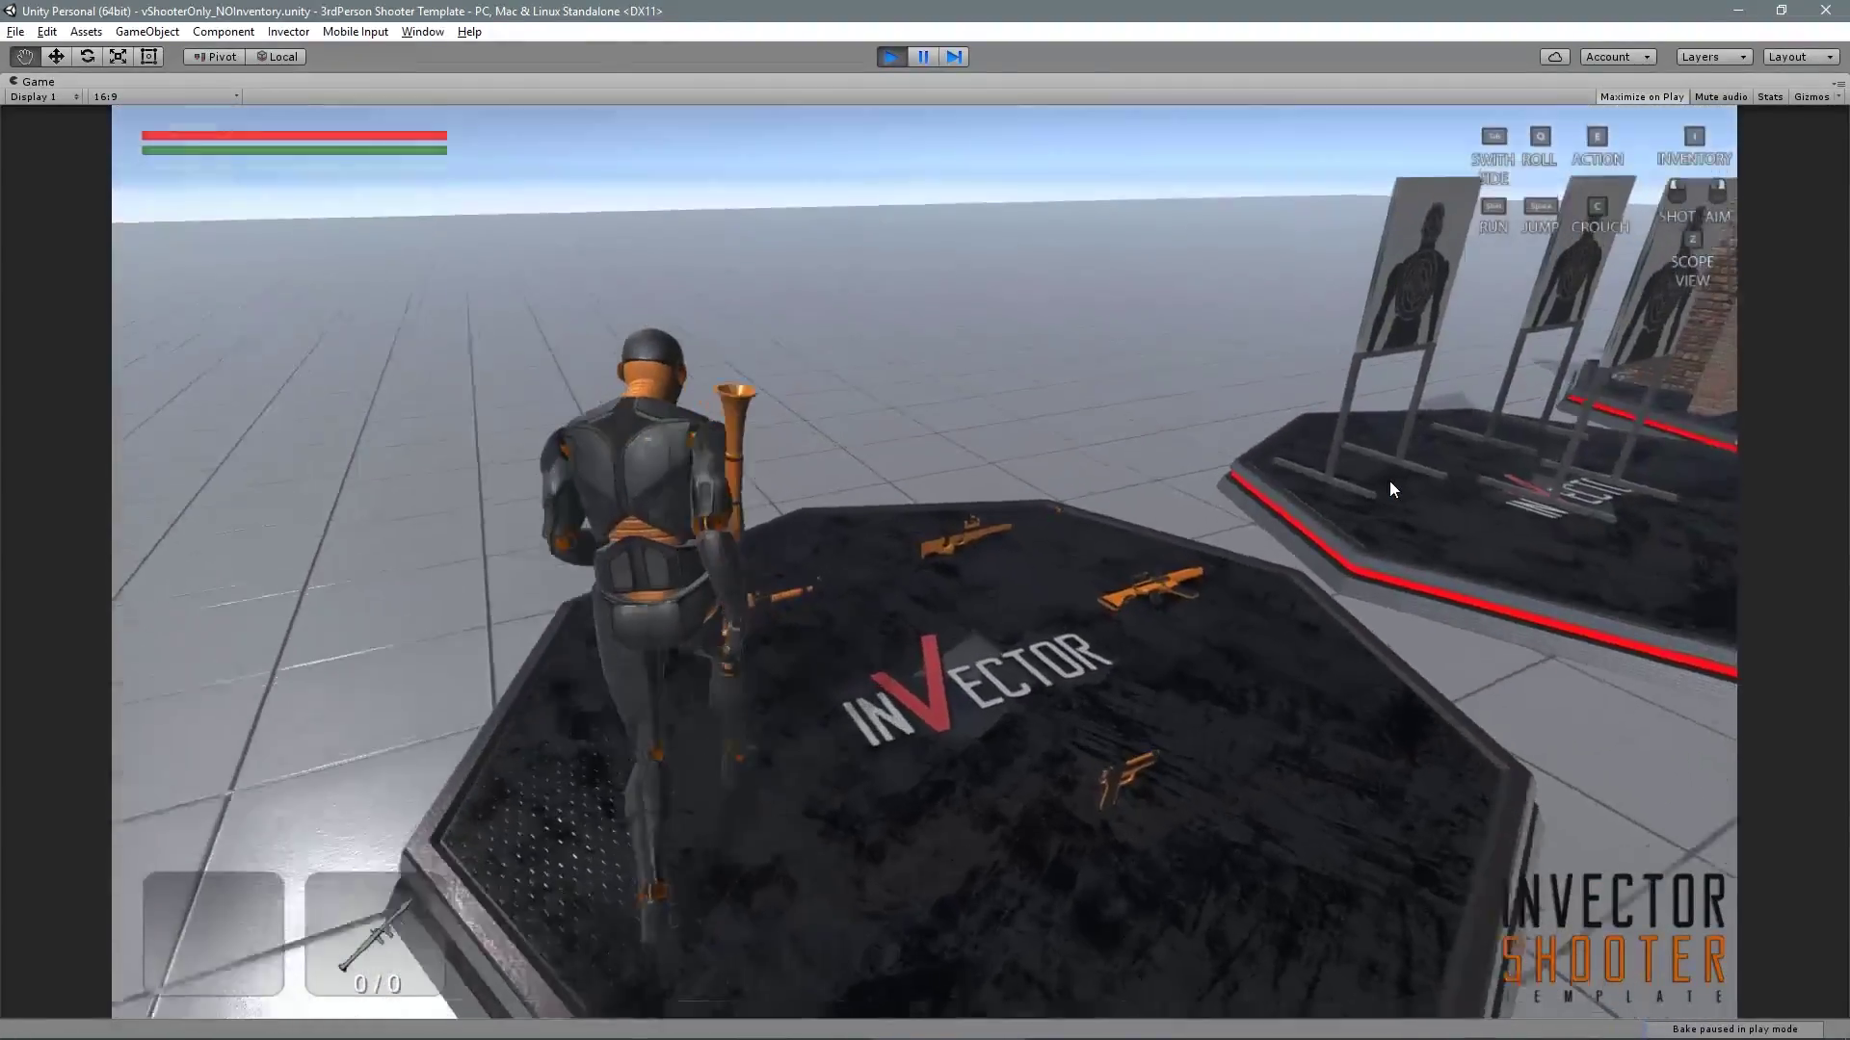
pyautogui.press('e')
pyautogui.moveTo(1460, 464); pyautogui.dragTo(1051, 436, button='right')
pyautogui.click(1069, 441)
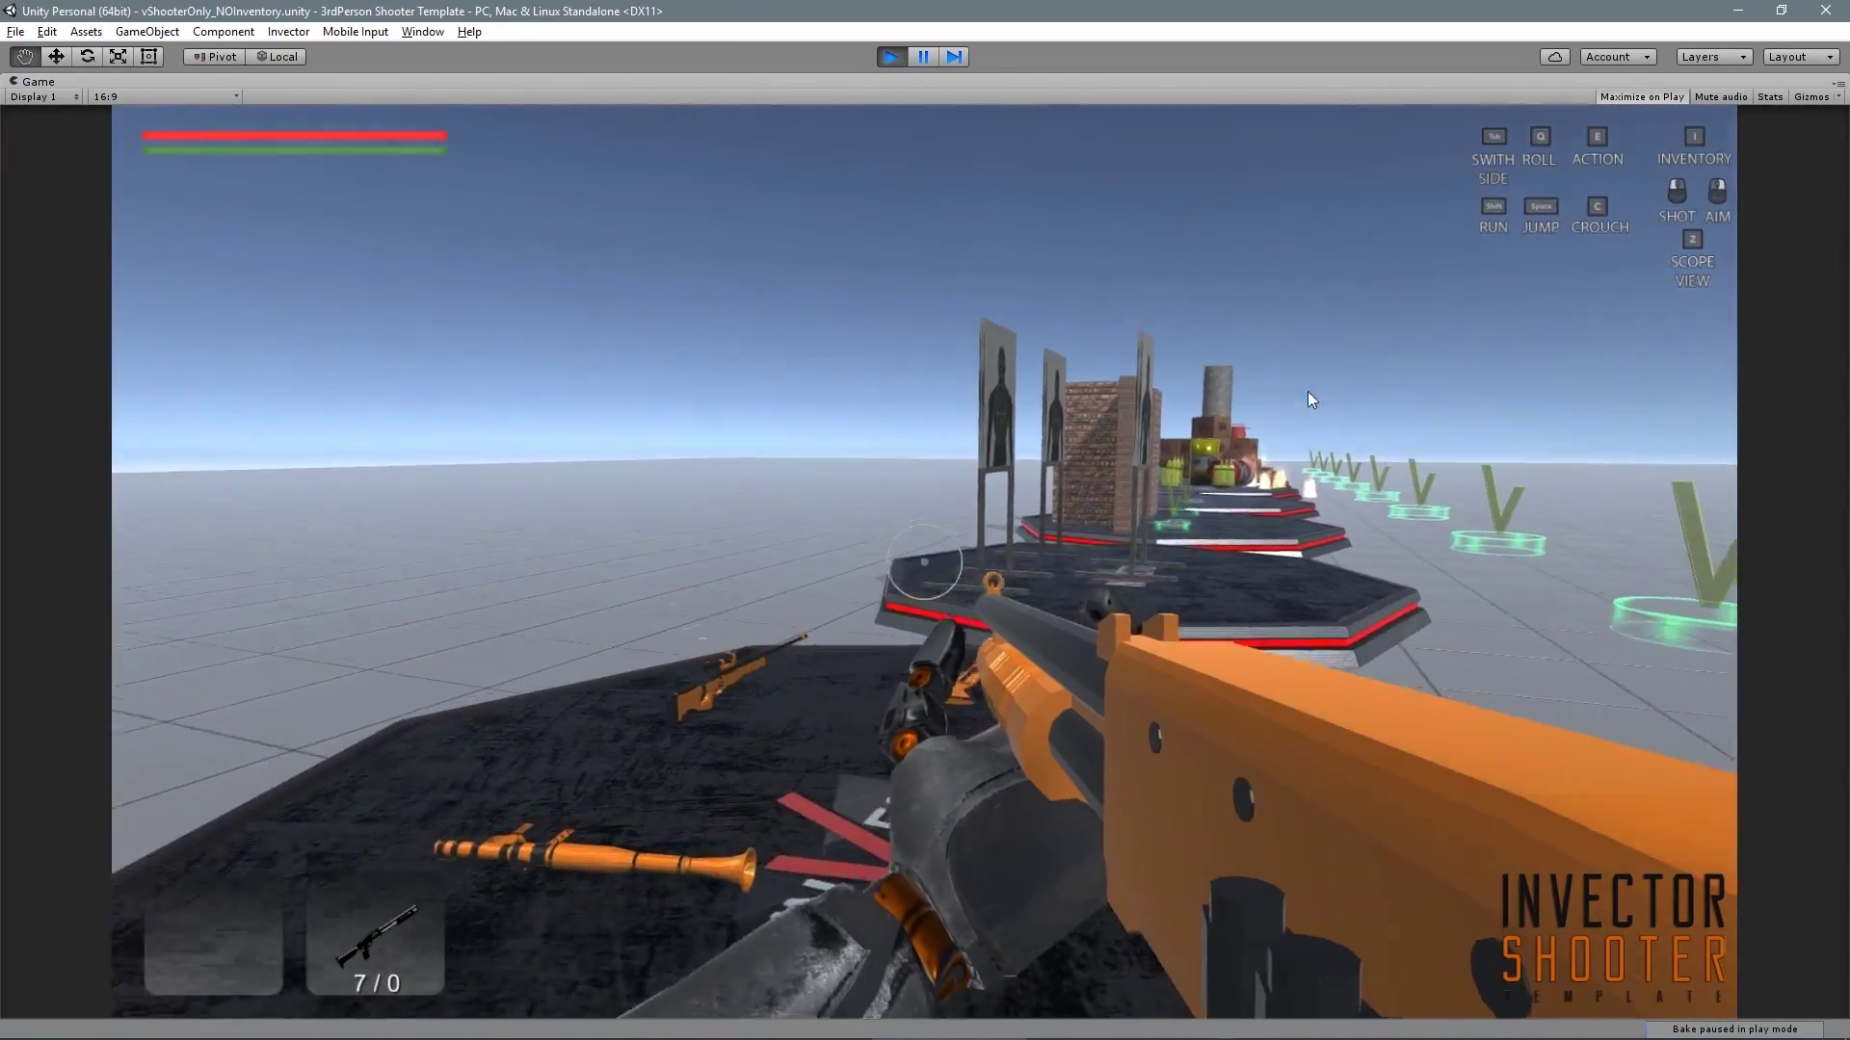
pyautogui.click(1320, 387)
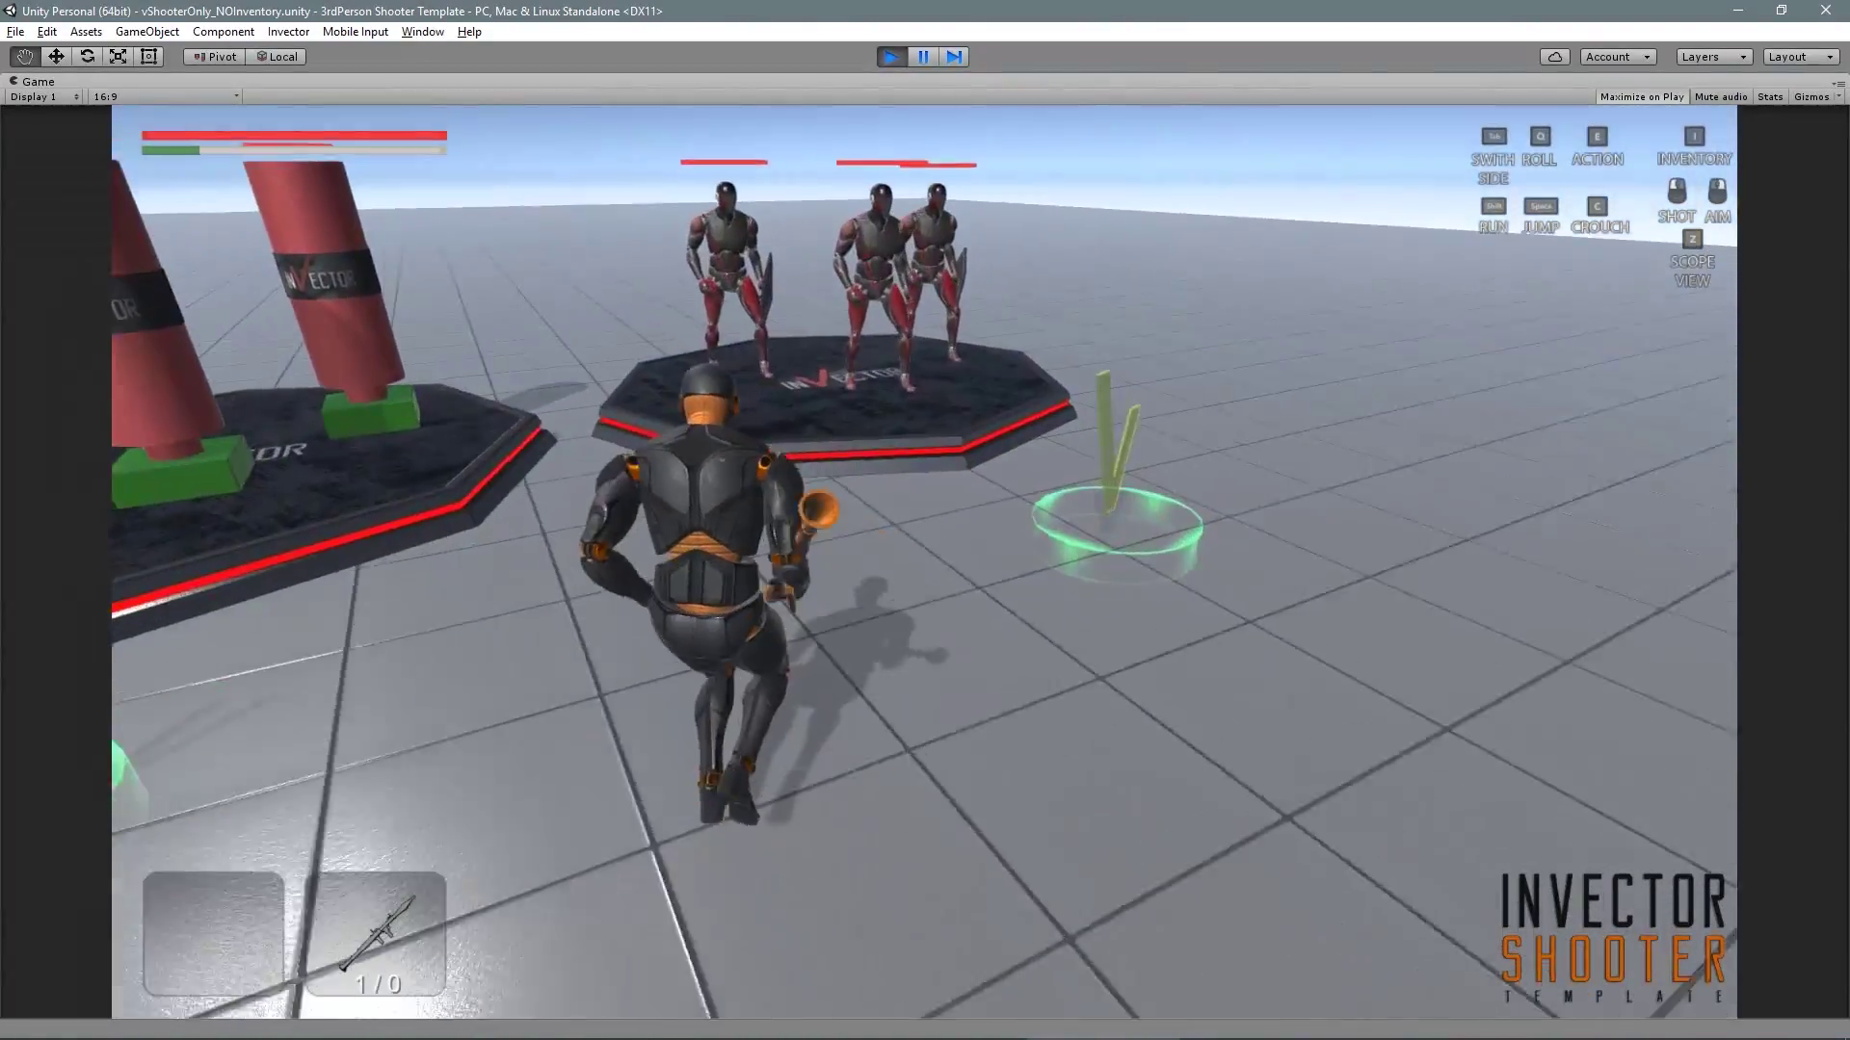
# Aim the rocket launcher at the robot enemies' platform and blast them with one rocket
pyautogui.rightClick(925, 562)
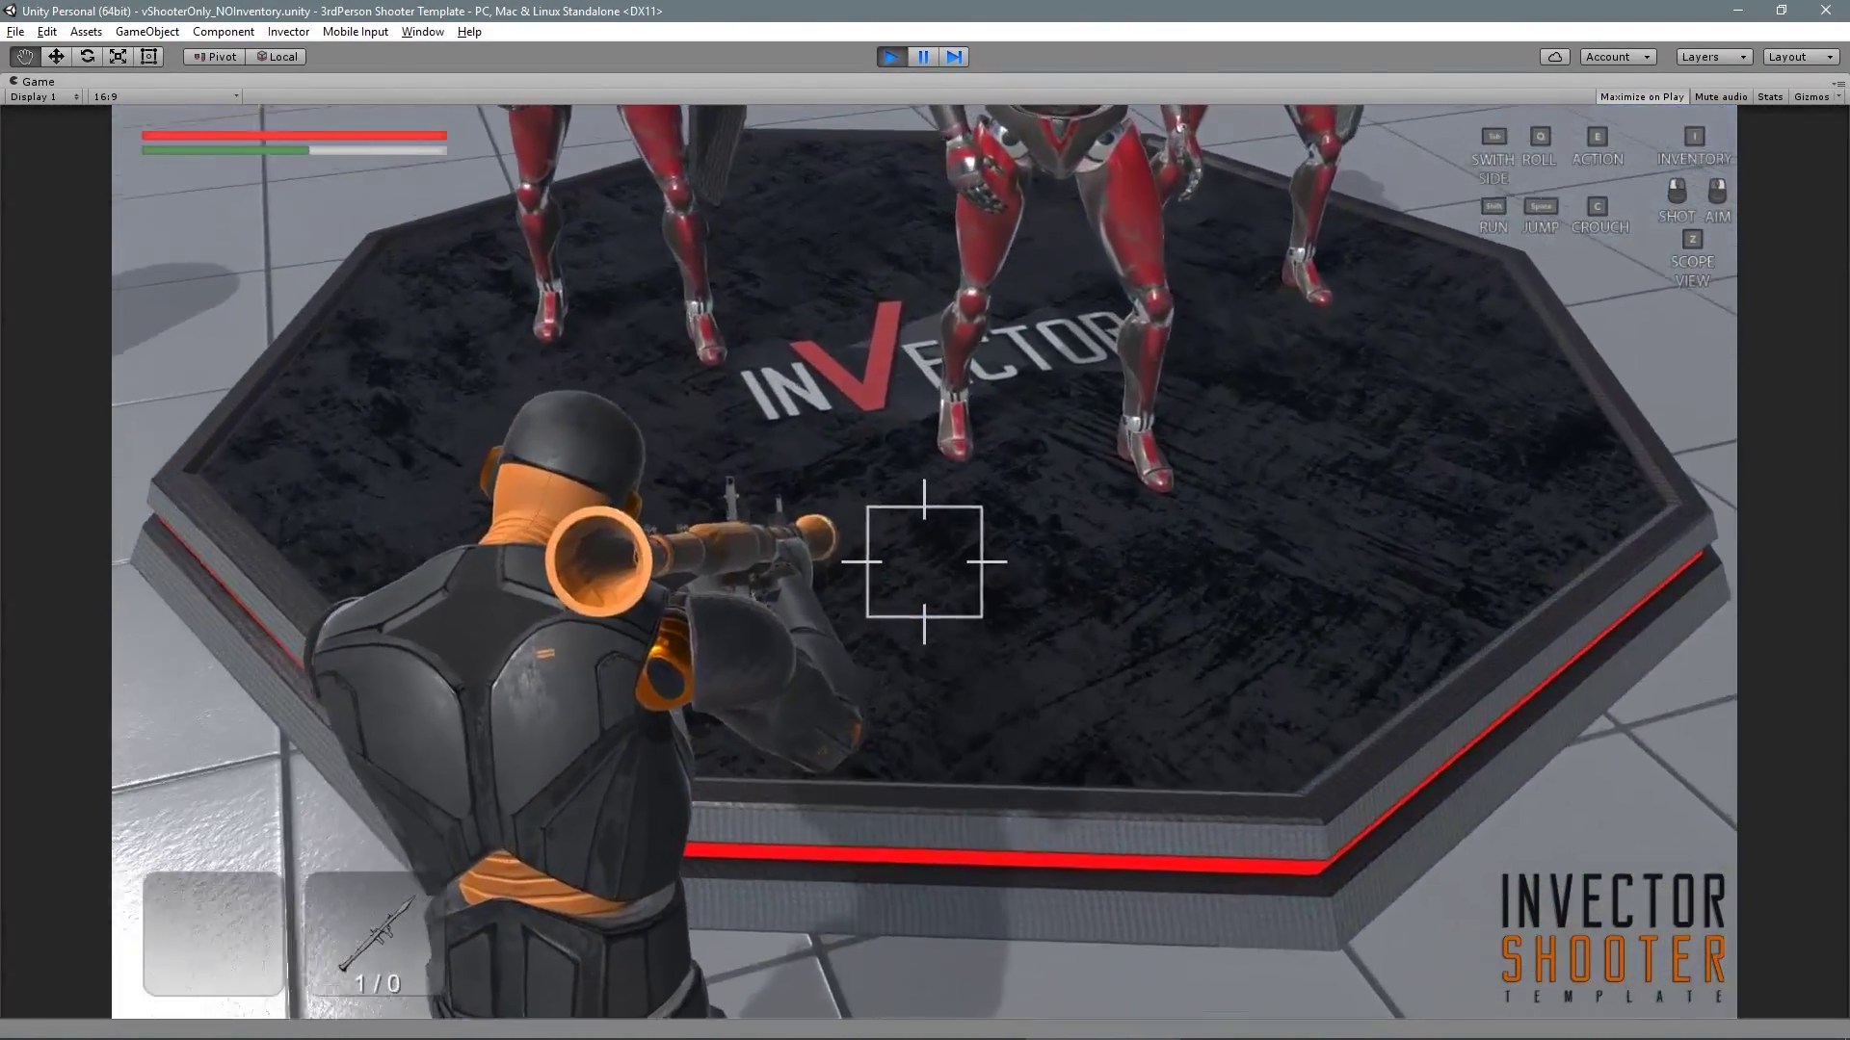
pyautogui.click(925, 562)
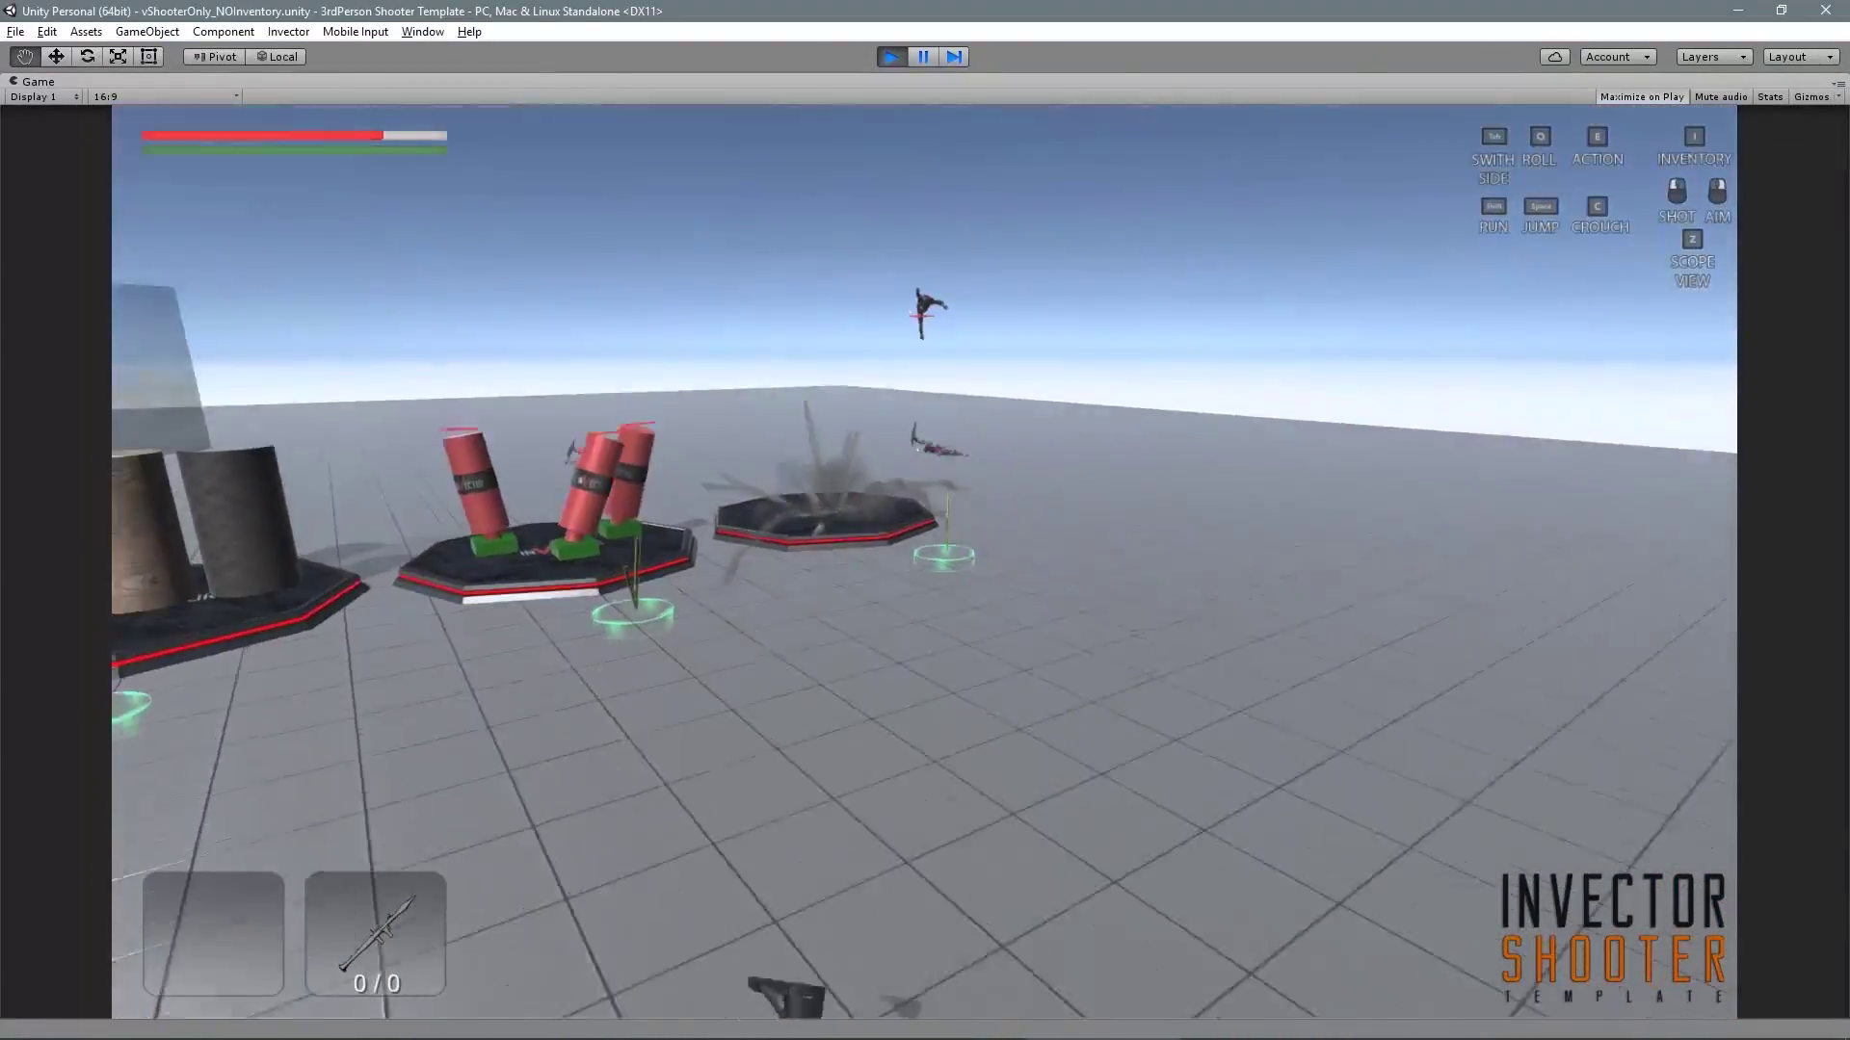